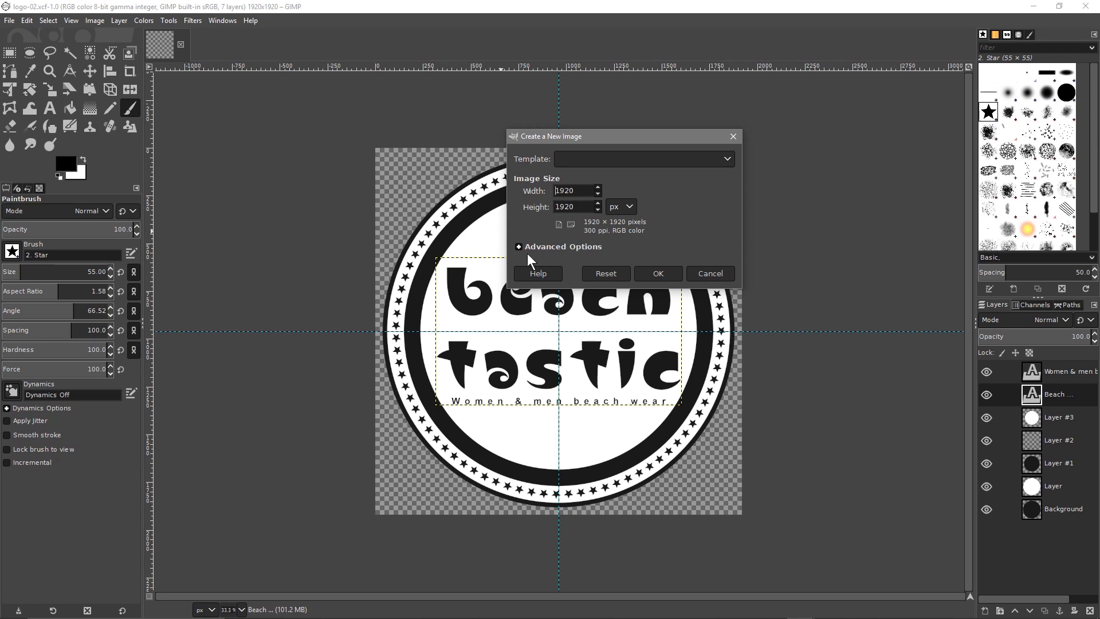
Create a new 1920 × 1920 px image filled with transparency
left_click(519, 247)
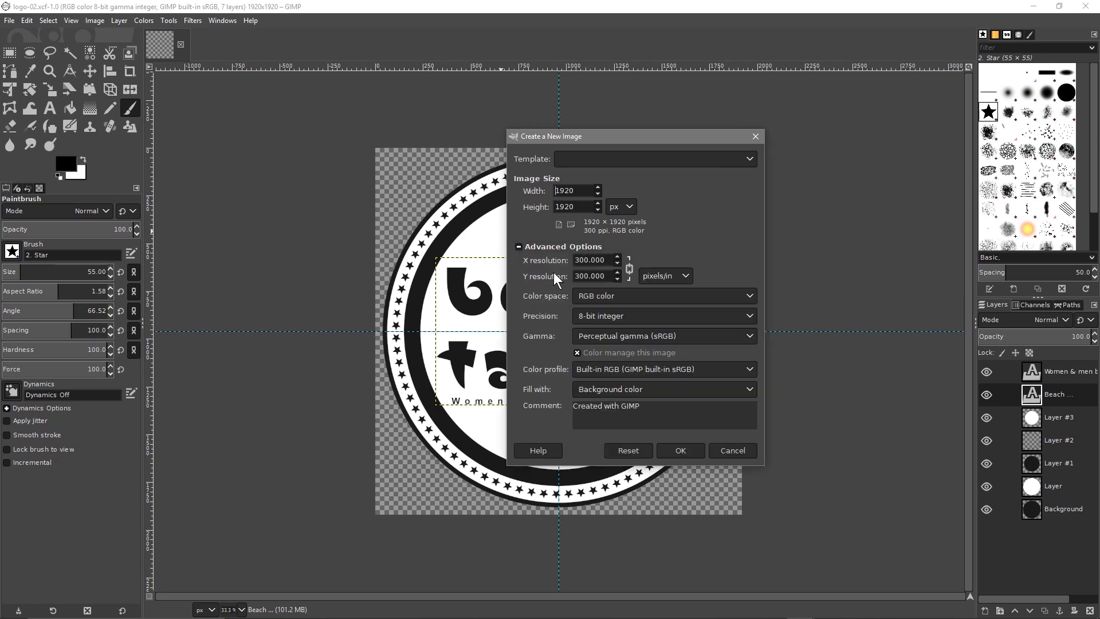
left_click(600, 391)
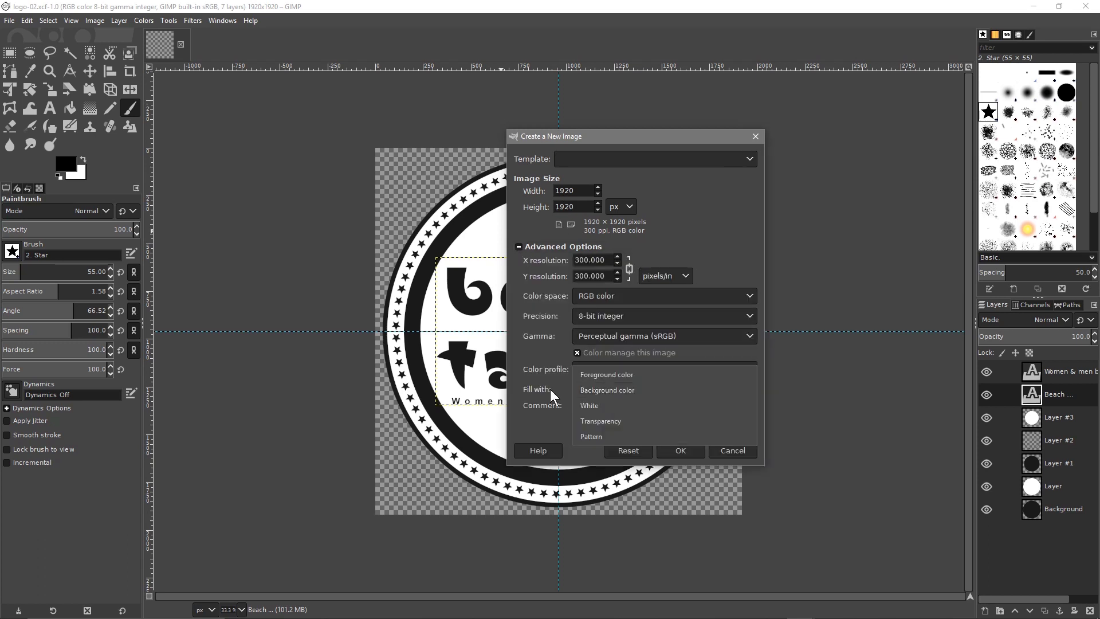
left_click(595, 424)
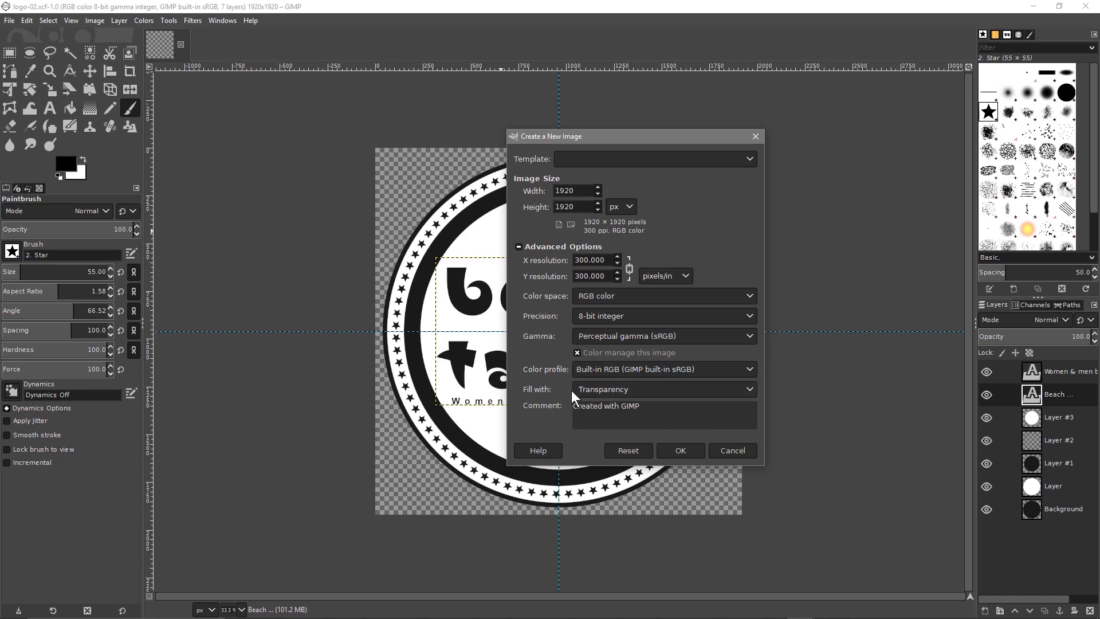
left_click(681, 451)
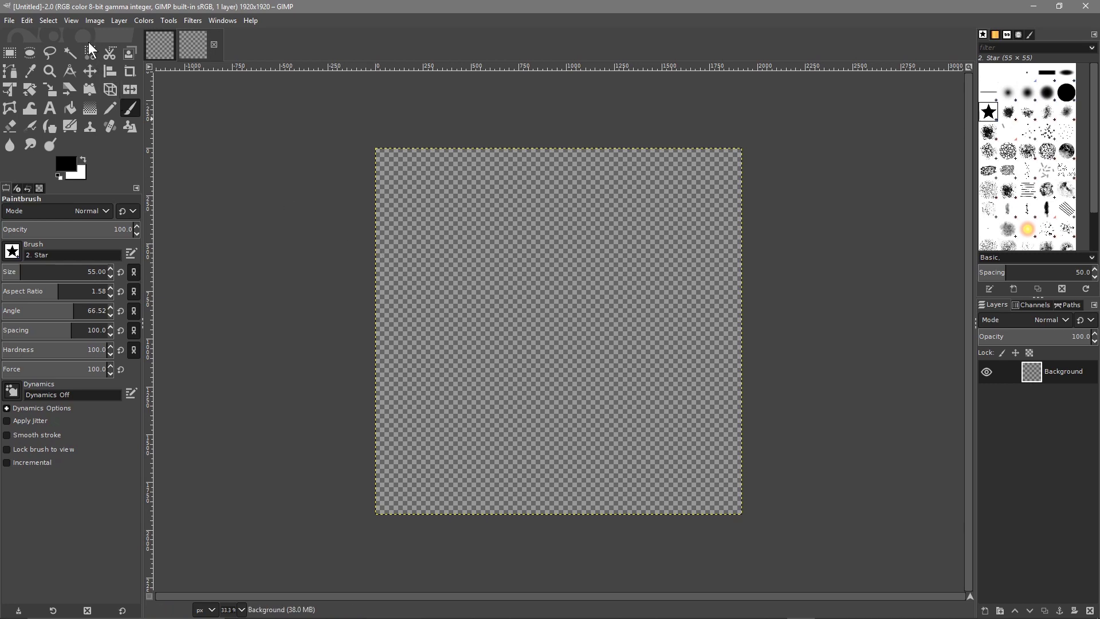
Add a horizontal guide at 50% of the image height
left_click(71, 20)
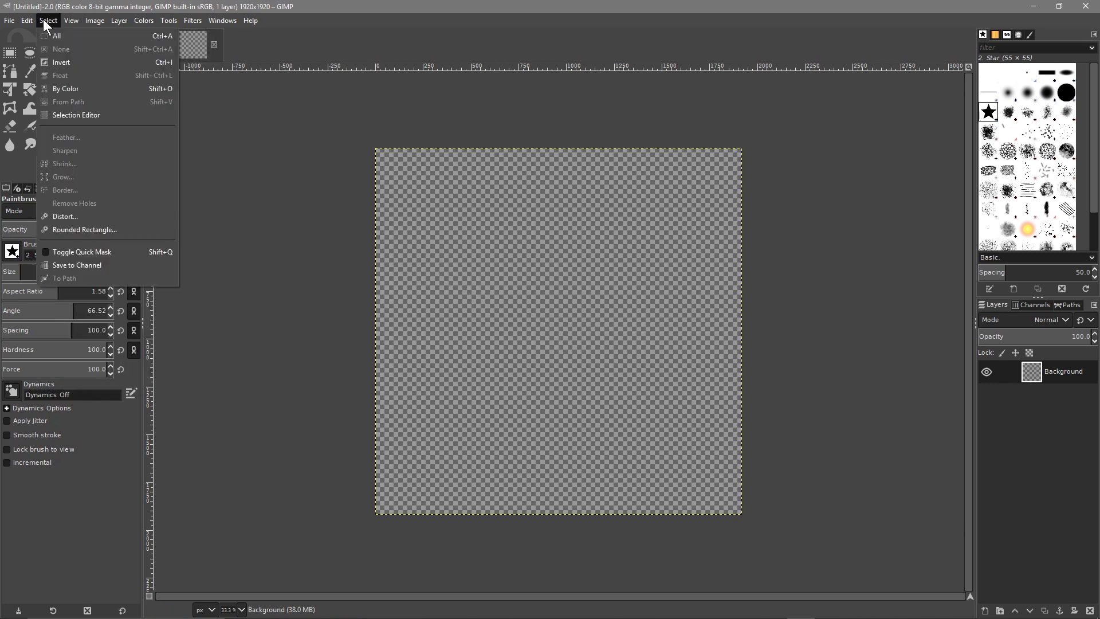
mouse_move(89, 22)
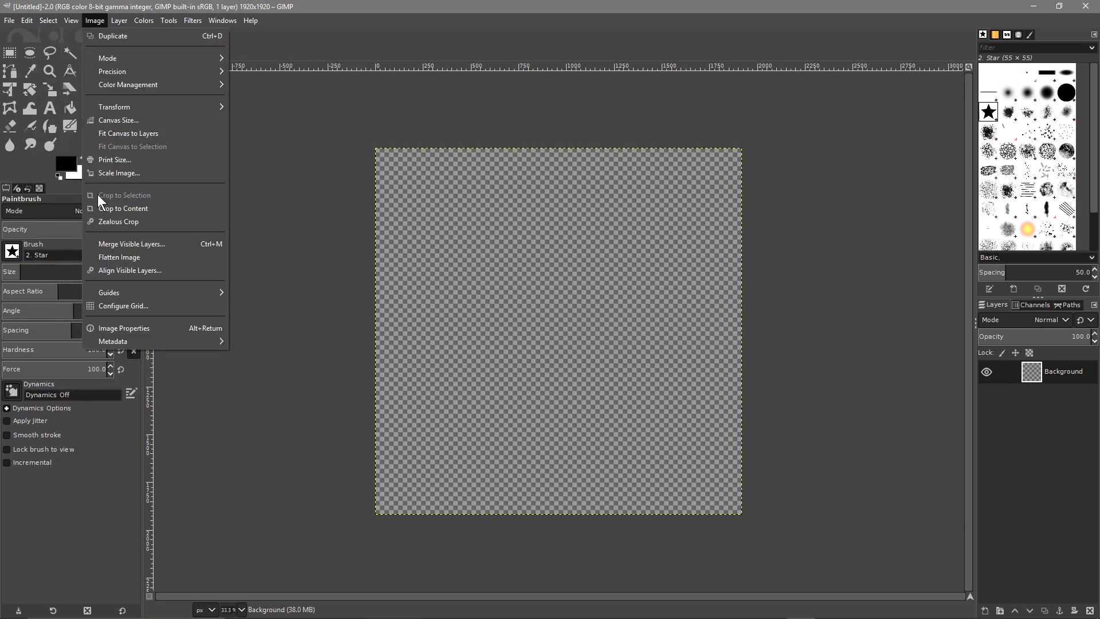
mouse_move(108, 295)
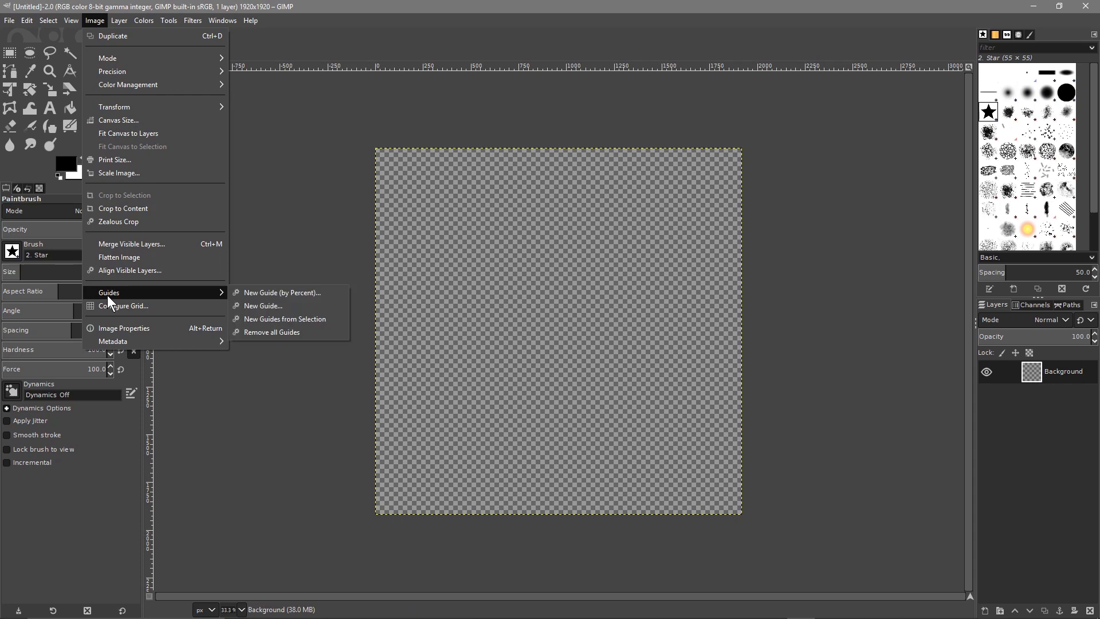
left_click(283, 294)
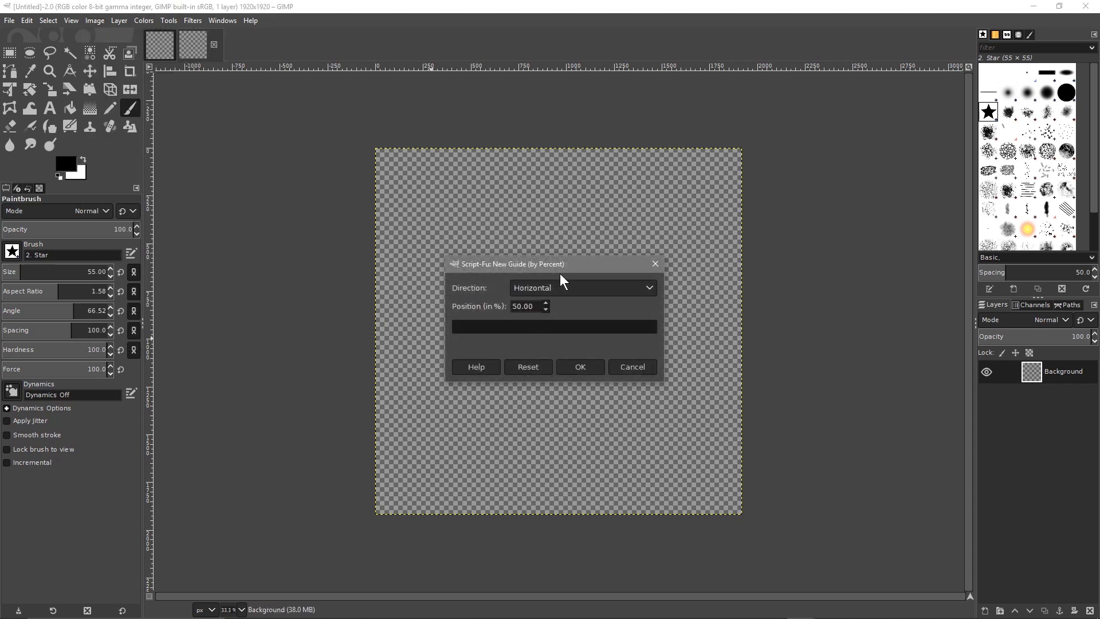
left_click_drag(553, 264, 381, 370)
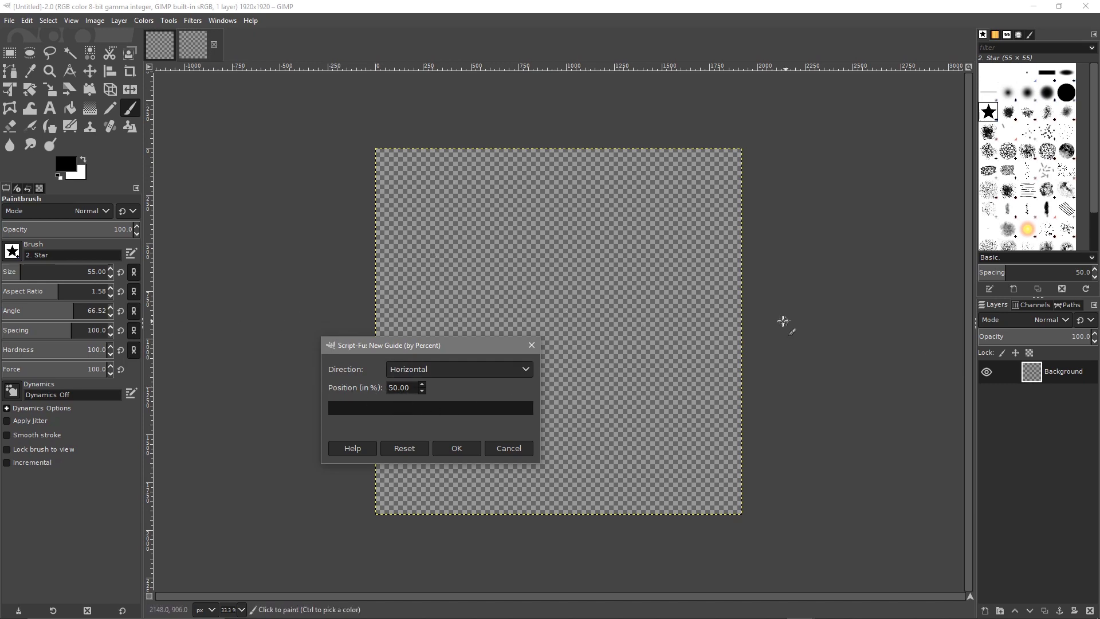
left_click(449, 449)
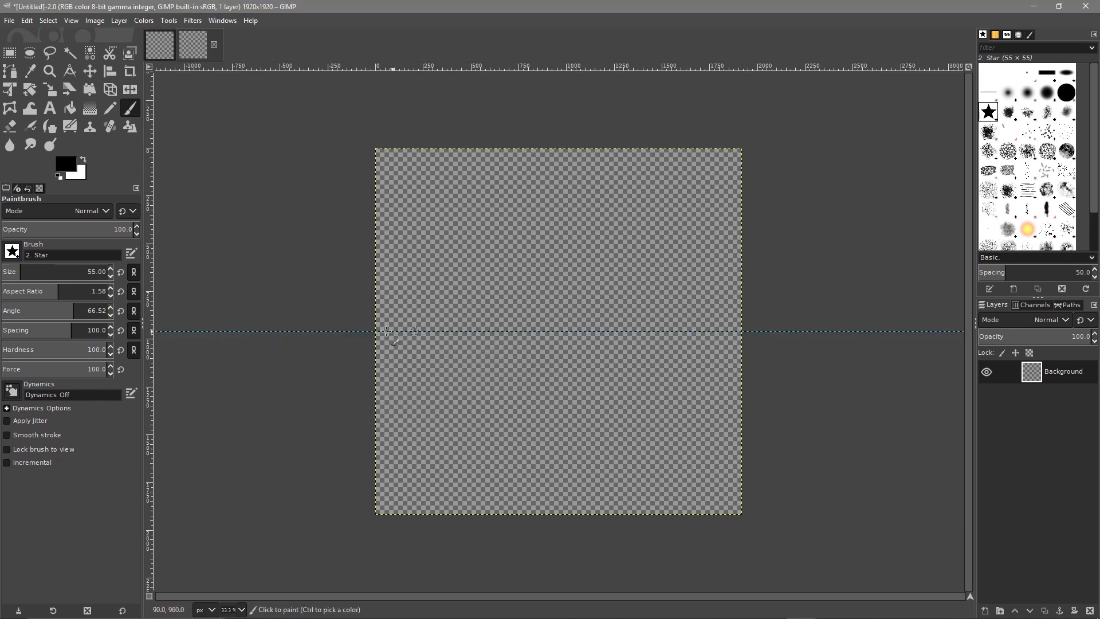
Add a vertical guide at 50% of the image width
left_click(69, 19)
mouse_move(46, 21)
mouse_move(95, 20)
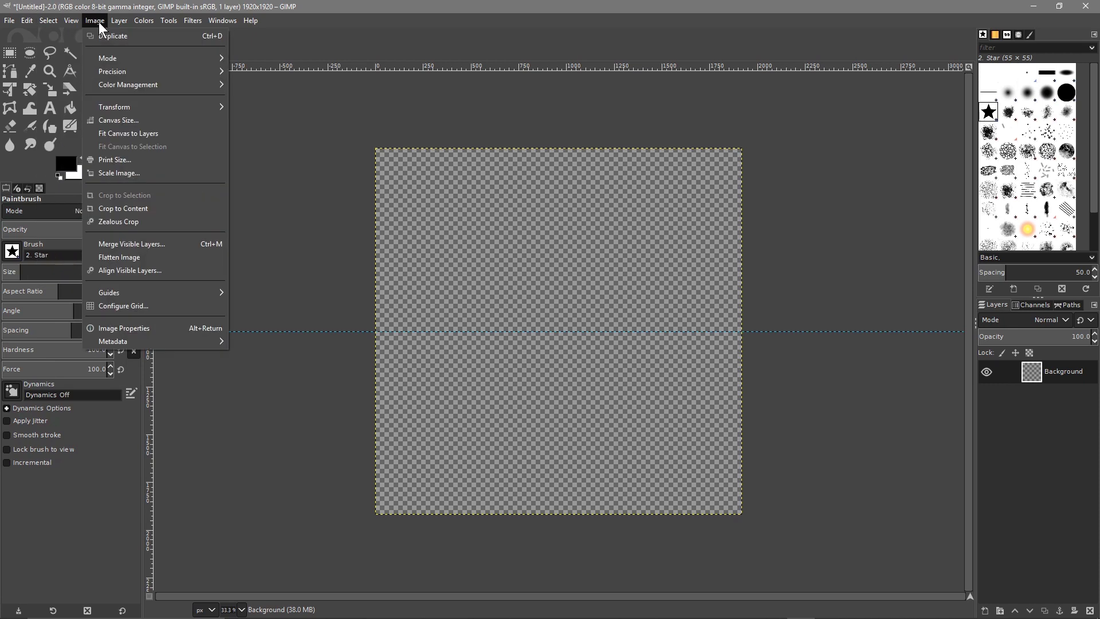
mouse_move(116, 298)
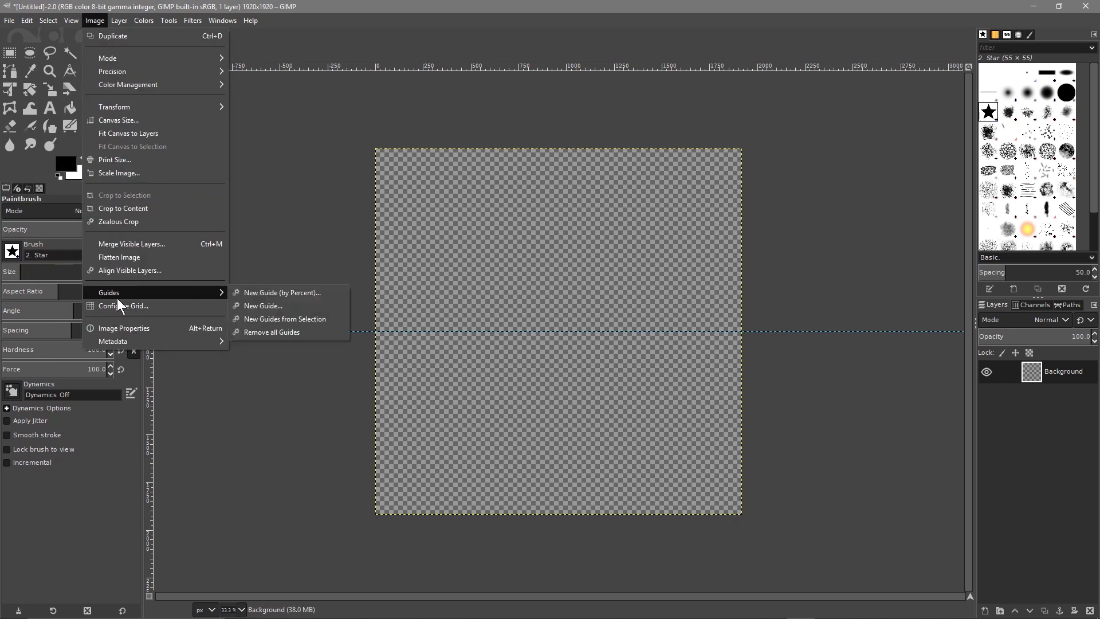
left_click(256, 291)
left_click(560, 287)
left_click(554, 301)
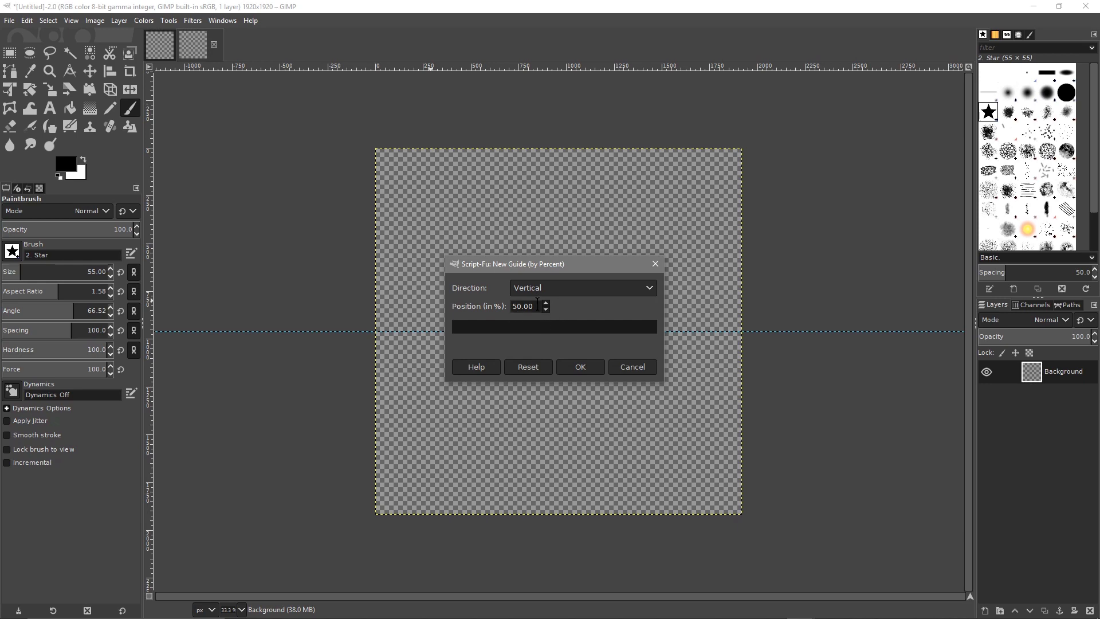
left_click(579, 366)
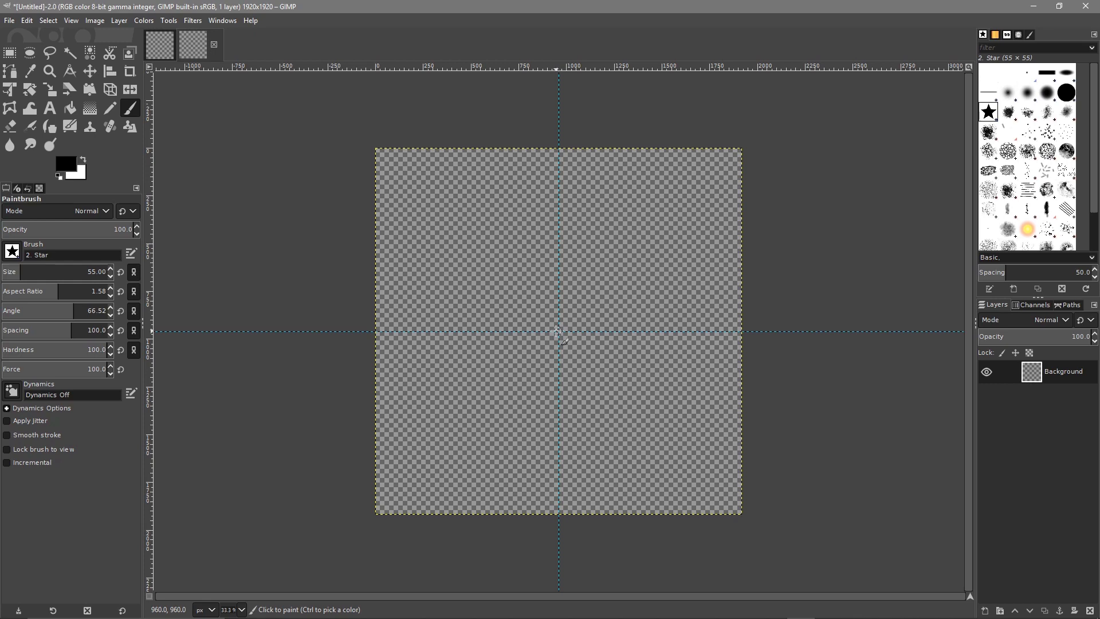
Make a circular ellipse selection about 1878 px in diameter, centred on the intersection of the two guides
left_click(158, 44)
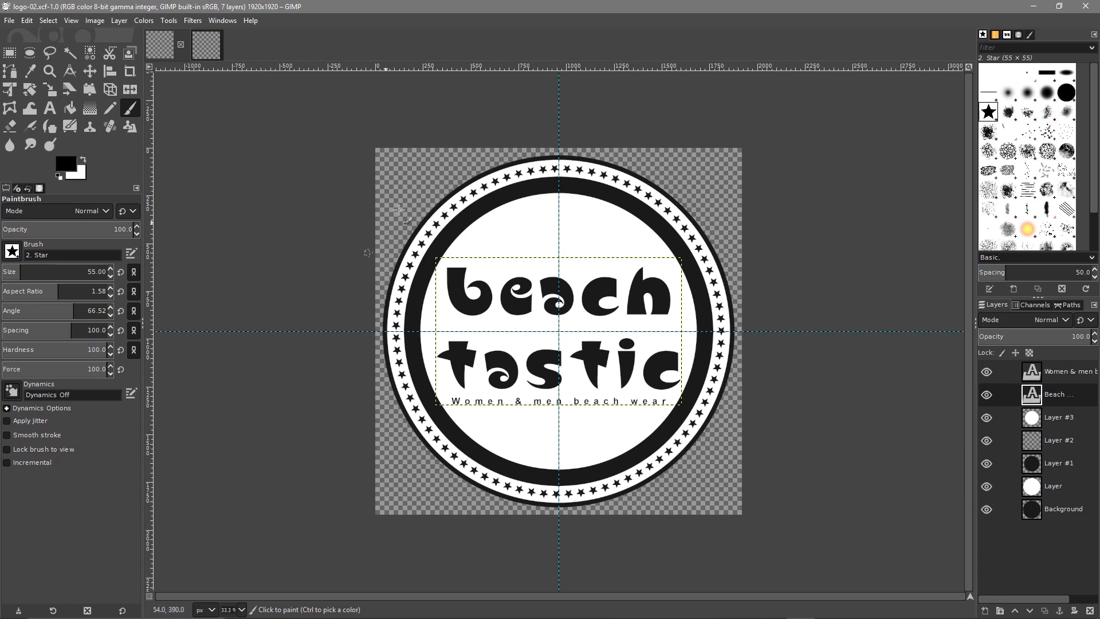
left_click(208, 46)
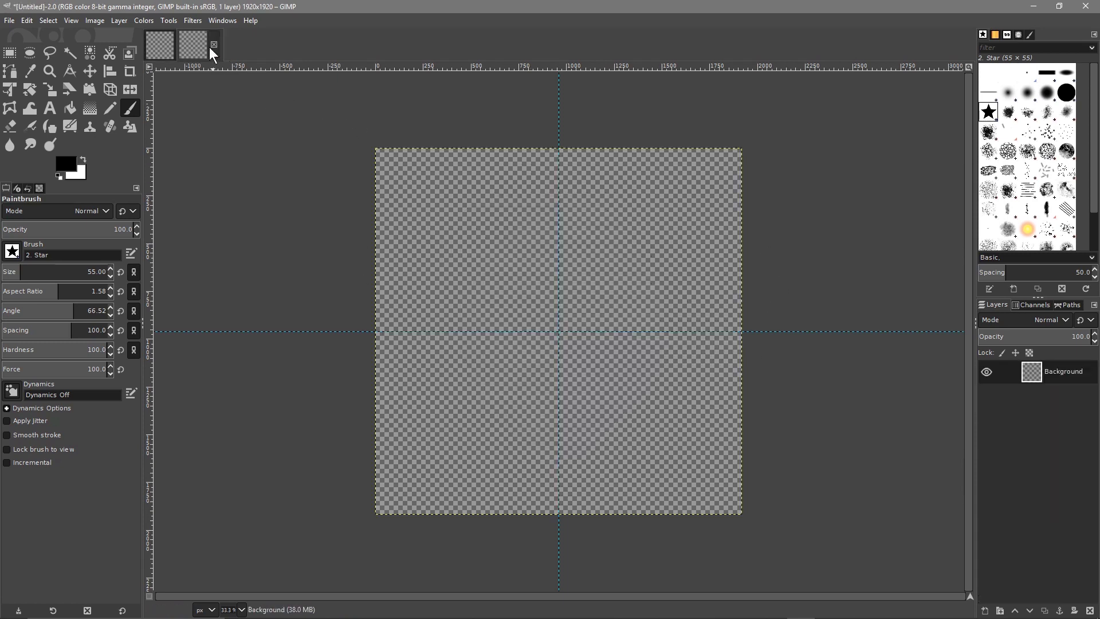
left_click(31, 49)
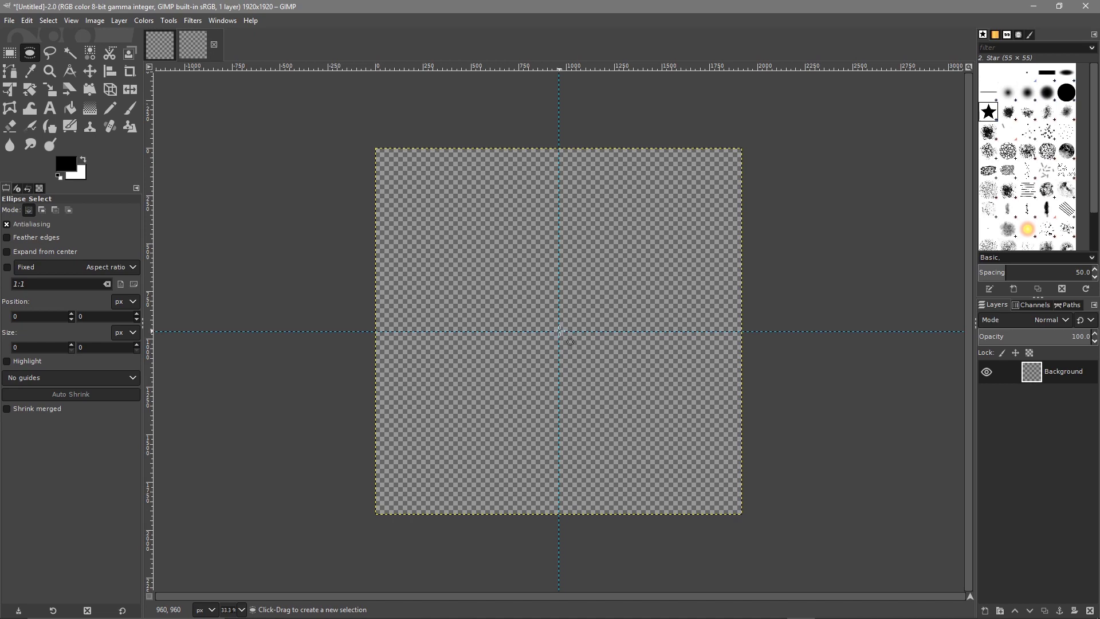
left_click_drag(559, 330, 708, 511)
key("shift+ctrl")
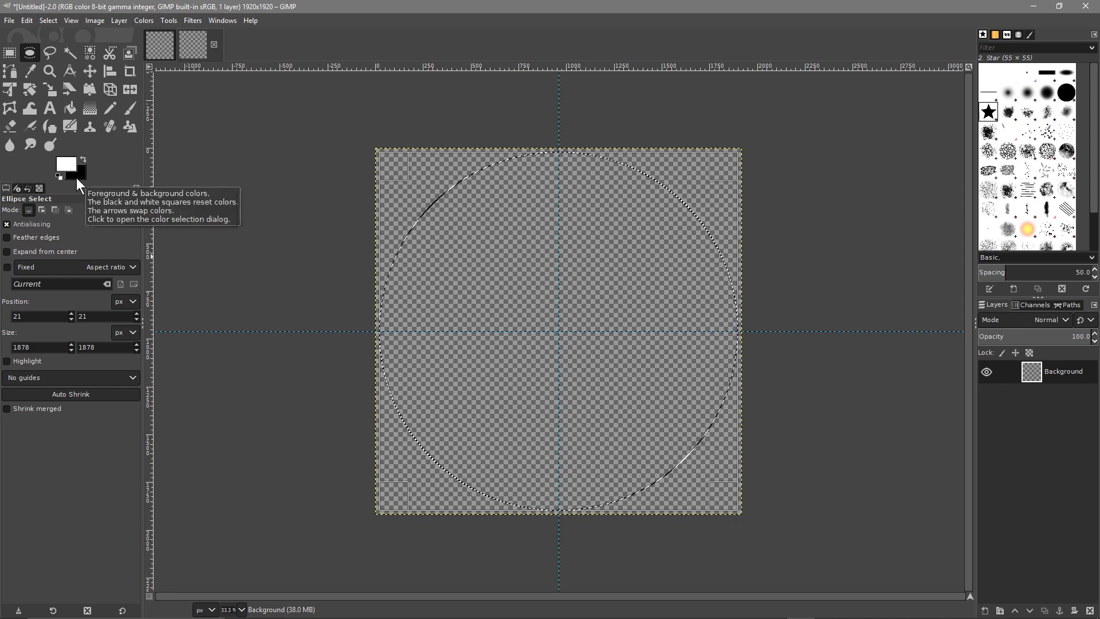
Set the foreground color to white (ffffff) and the background color to black (000000)
left_click(84, 158)
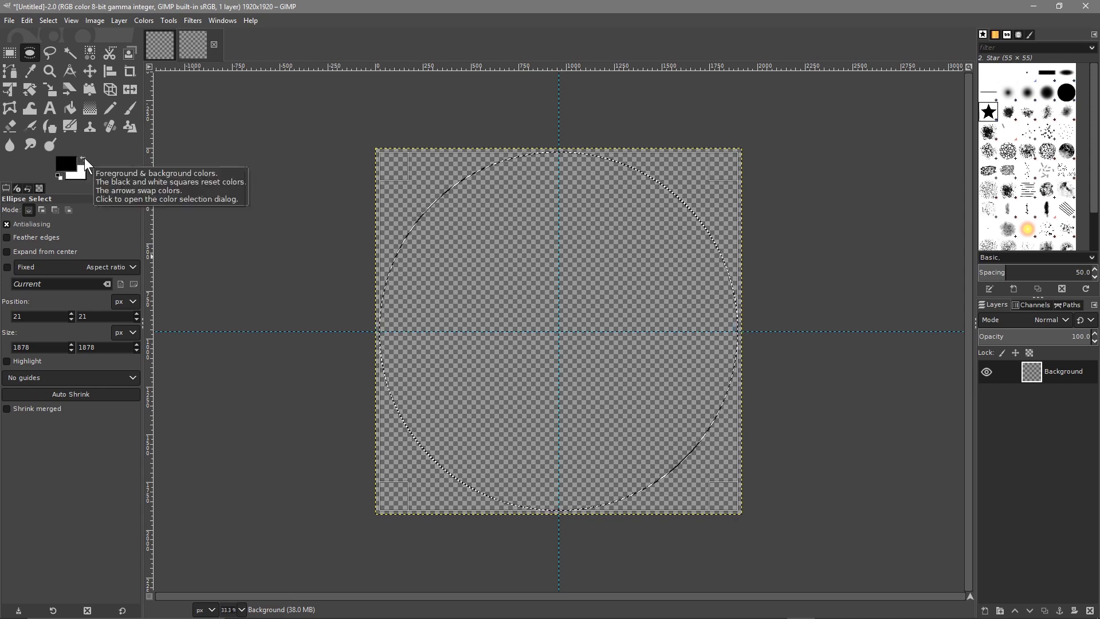
left_click(85, 157)
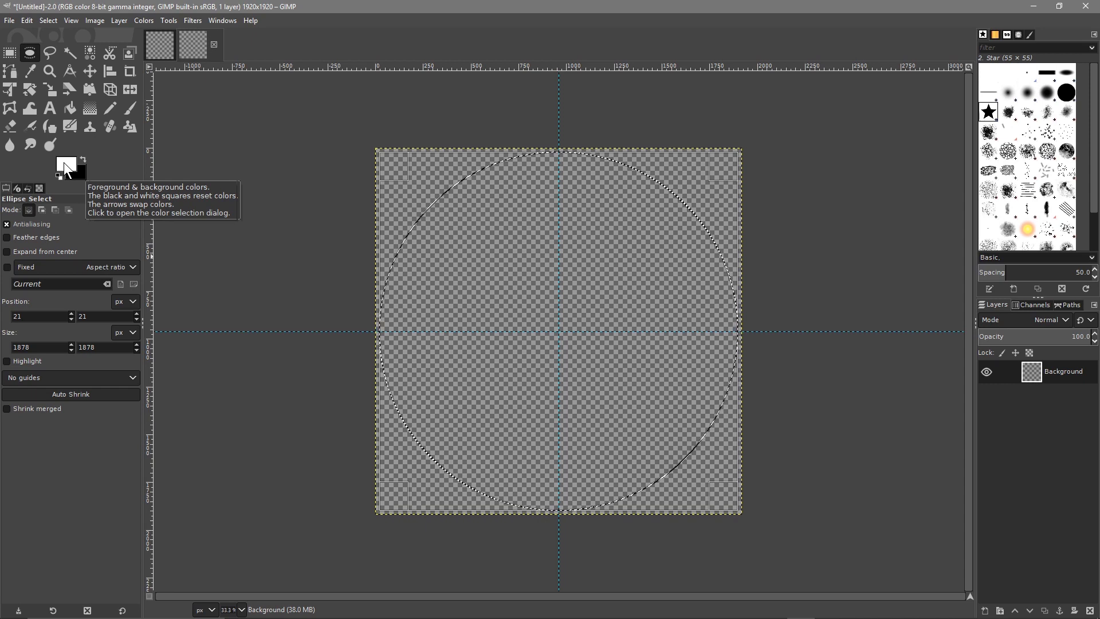
left_click(66, 168)
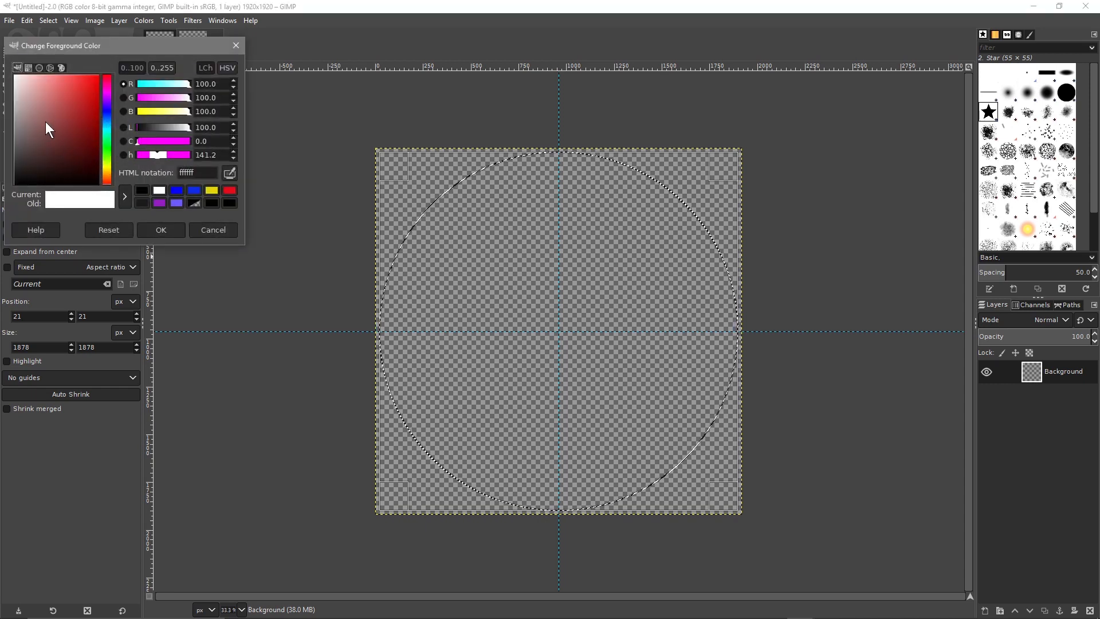
left_click_drag(33, 102, 9, 66)
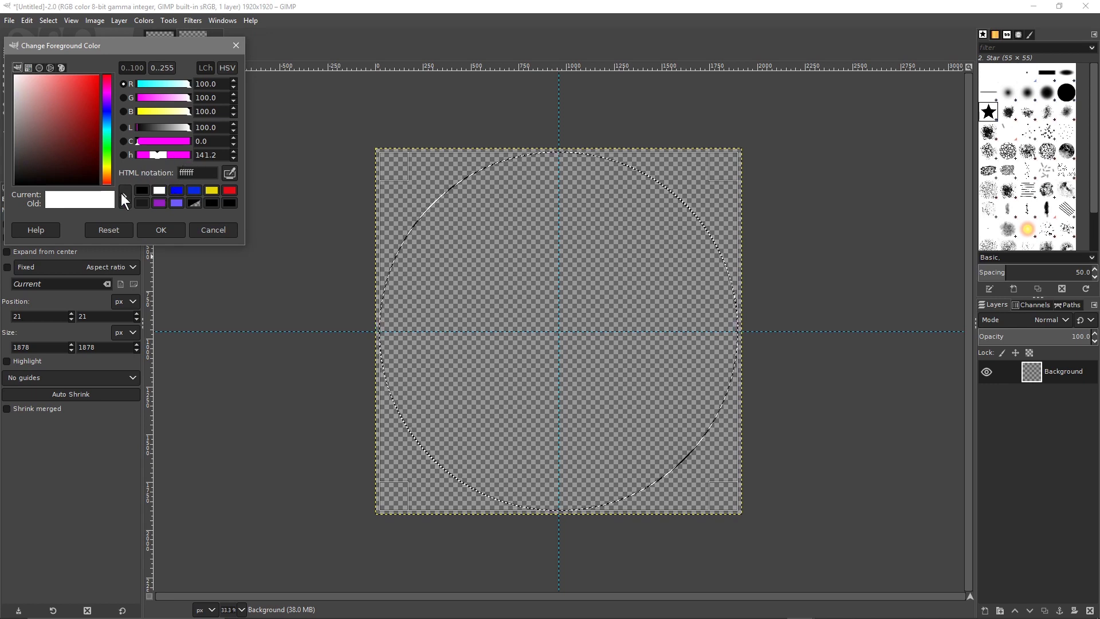
left_click(161, 229)
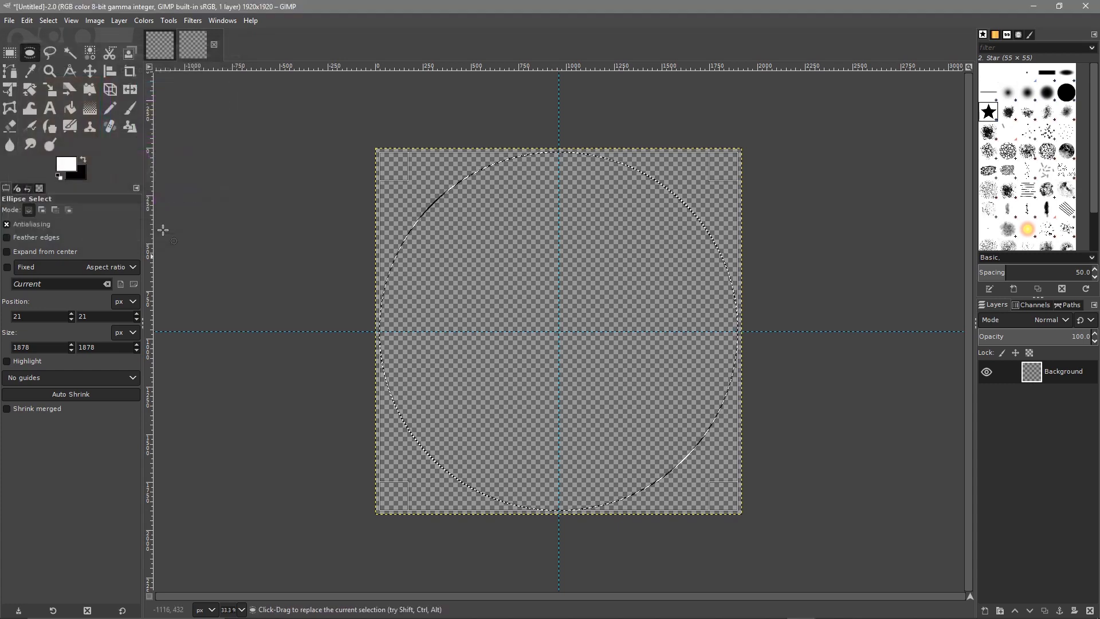
left_click(79, 174)
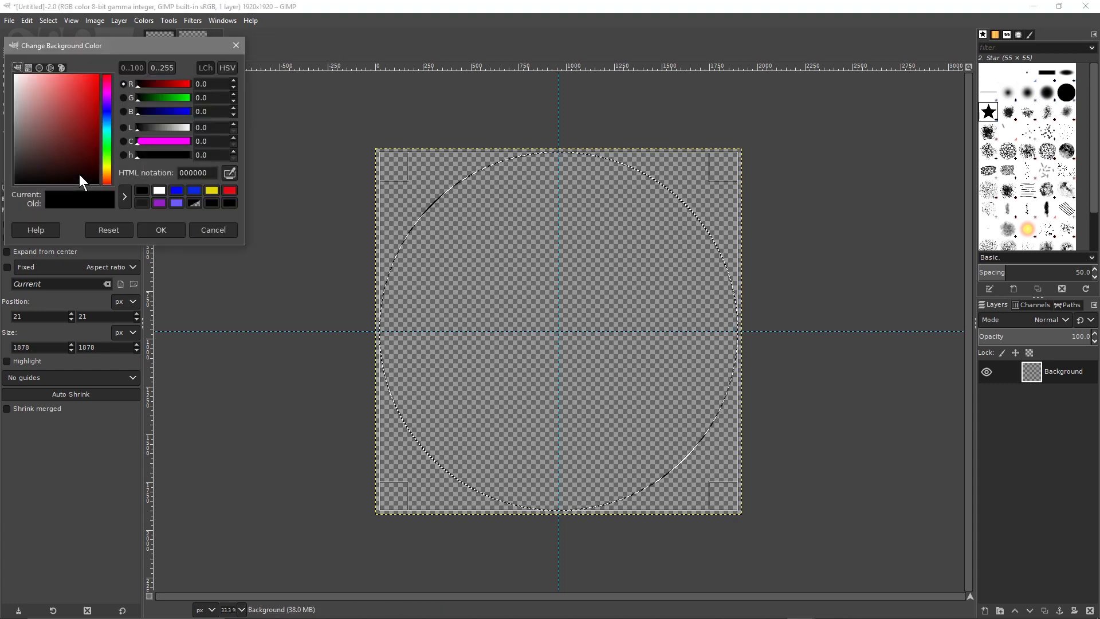
left_click(197, 232)
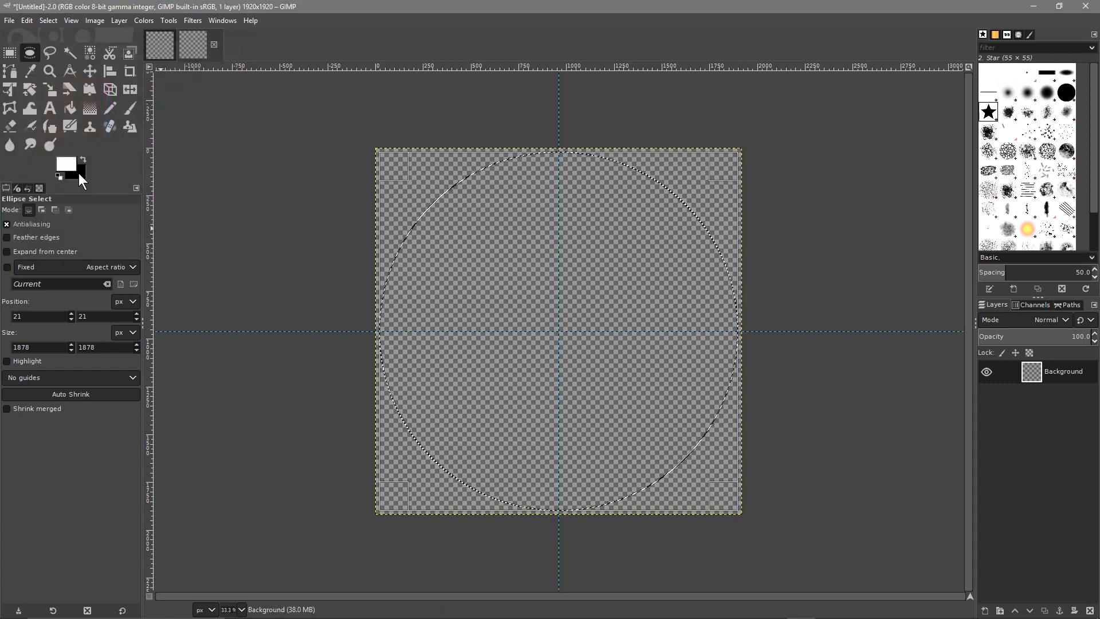
left_click(78, 174)
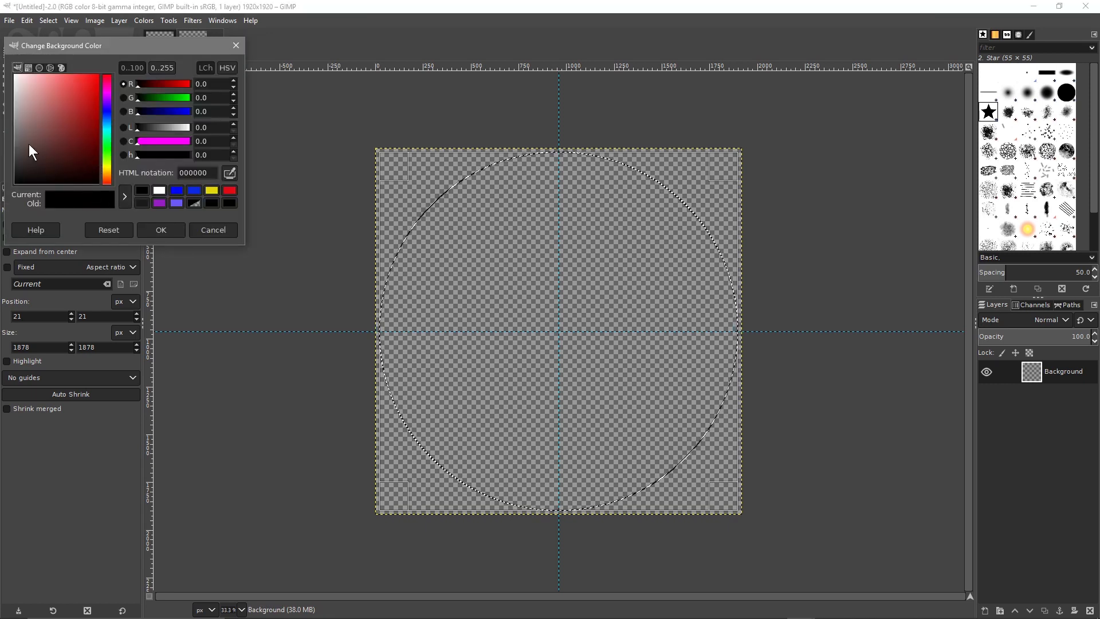
left_click(161, 230)
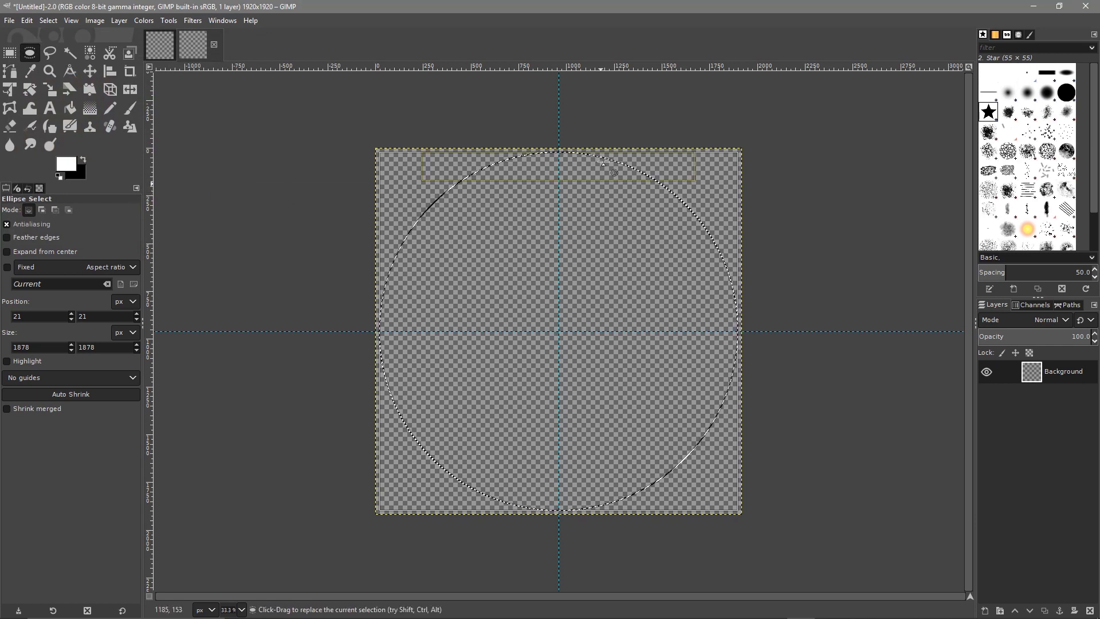
Fill the circular selection with the black background color and dismiss the selection
left_click(27, 20)
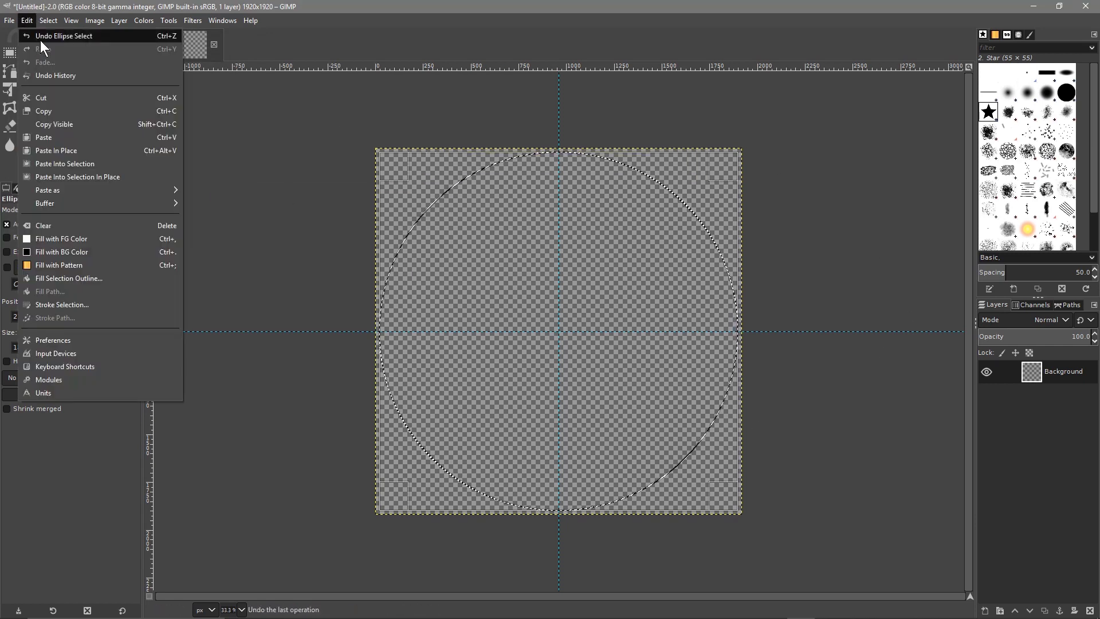
left_click(74, 253)
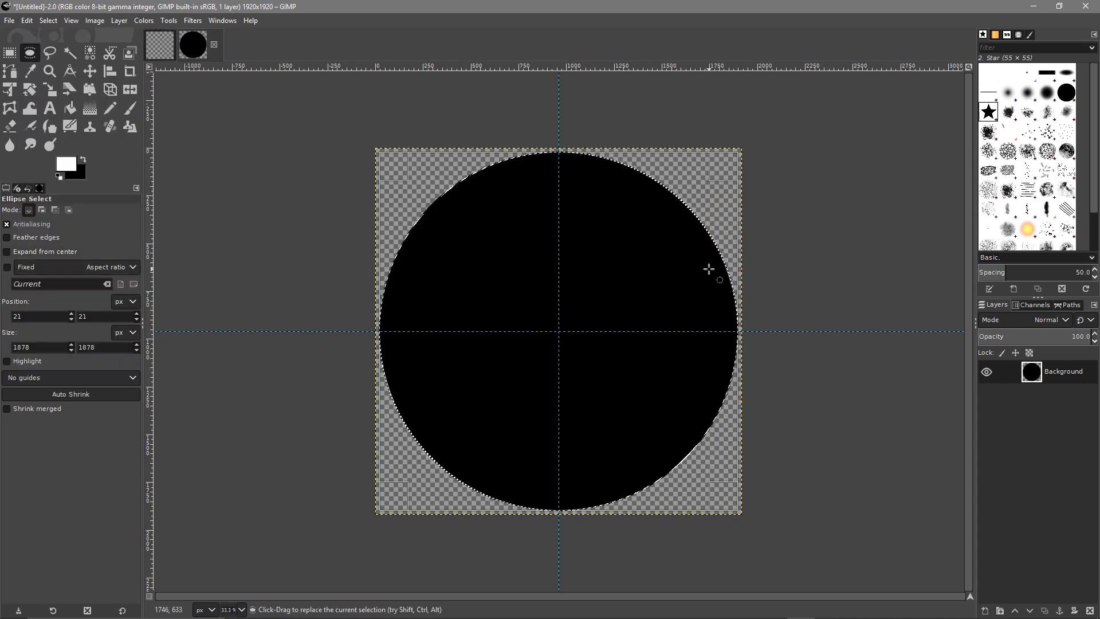
left_click(48, 21)
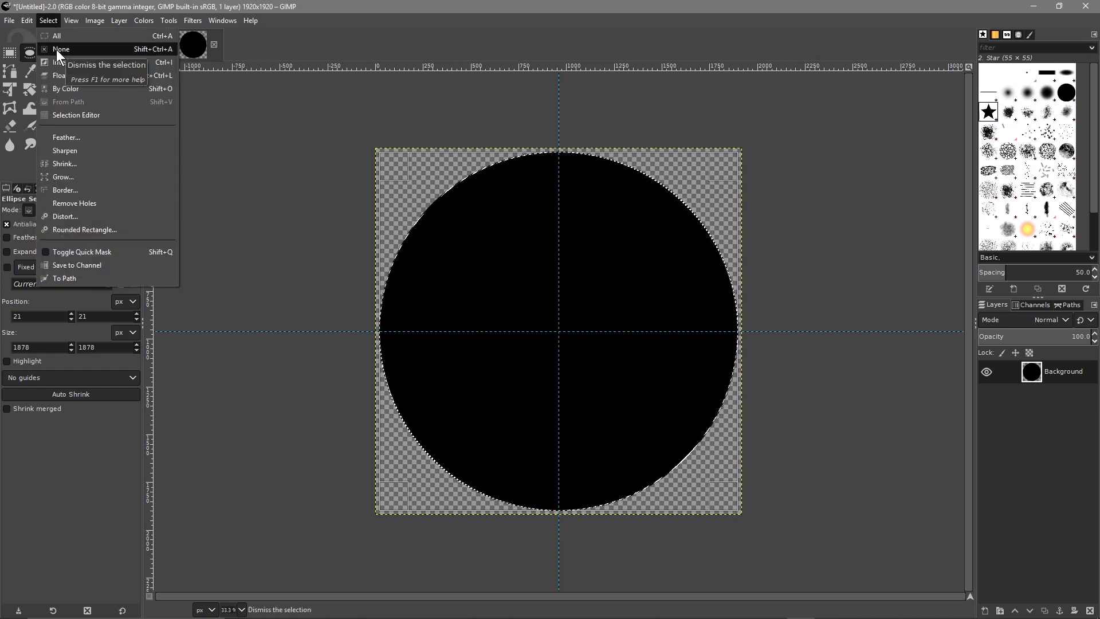
left_click(147, 49)
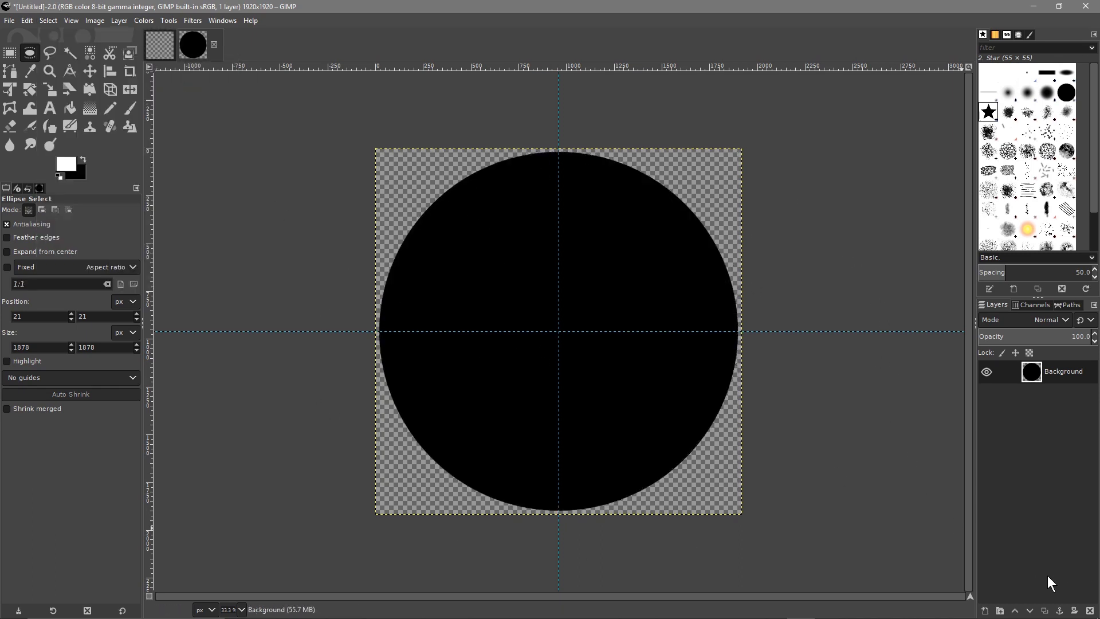
Add a 1920 × 1920 px layer filled with transparency above the black circle, and bring up the finished logo-02 image for reference
mouse_move(993, 615)
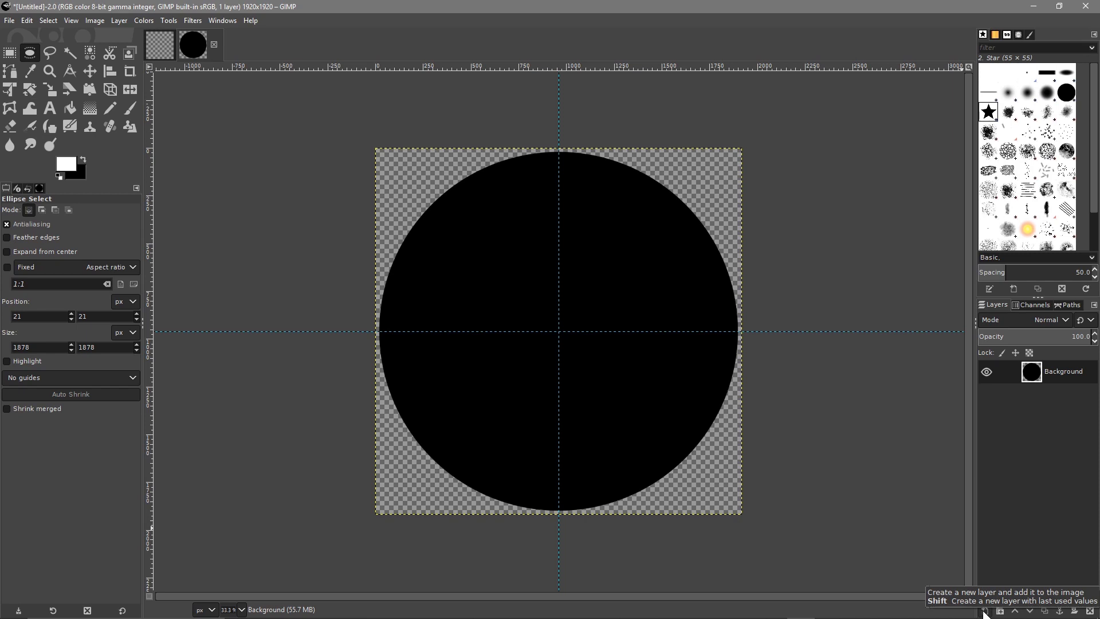
left_click(983, 612)
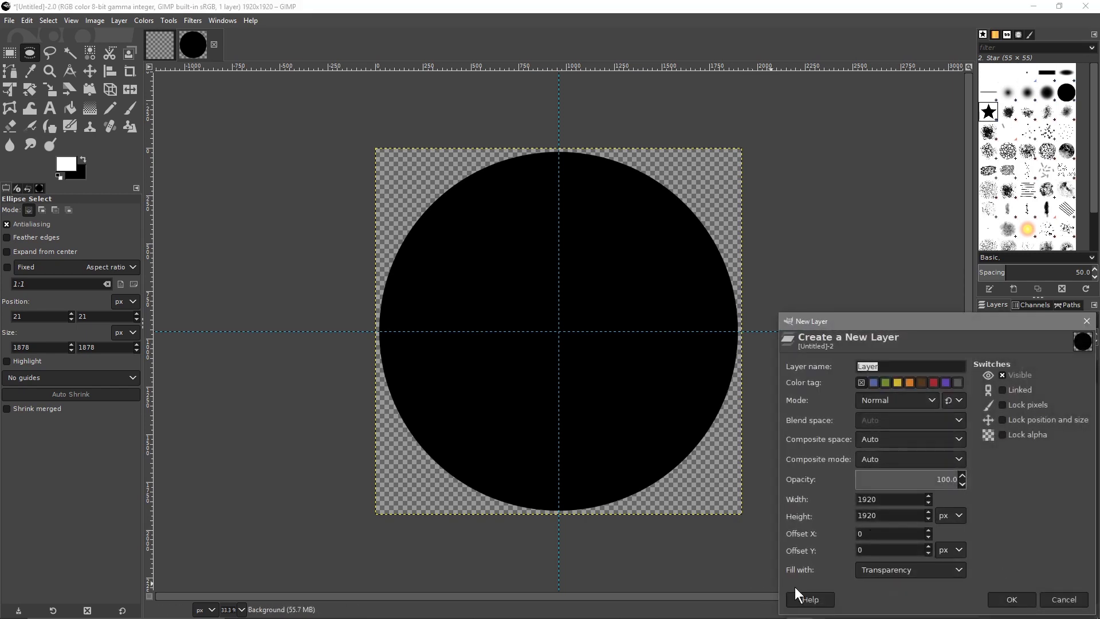
left_click(1011, 599)
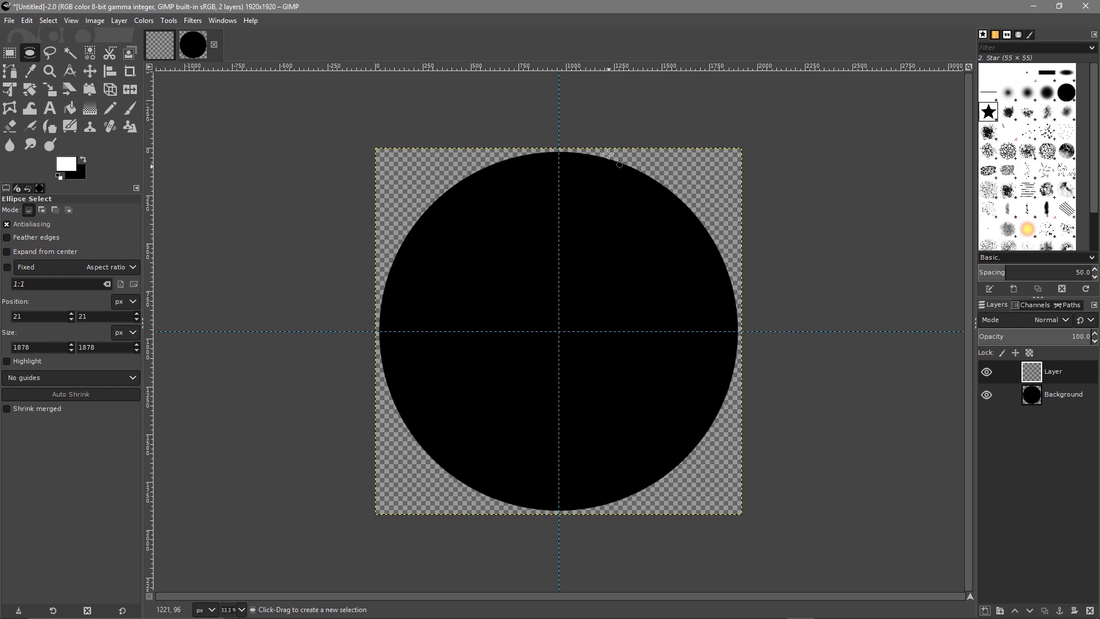
left_click(152, 43)
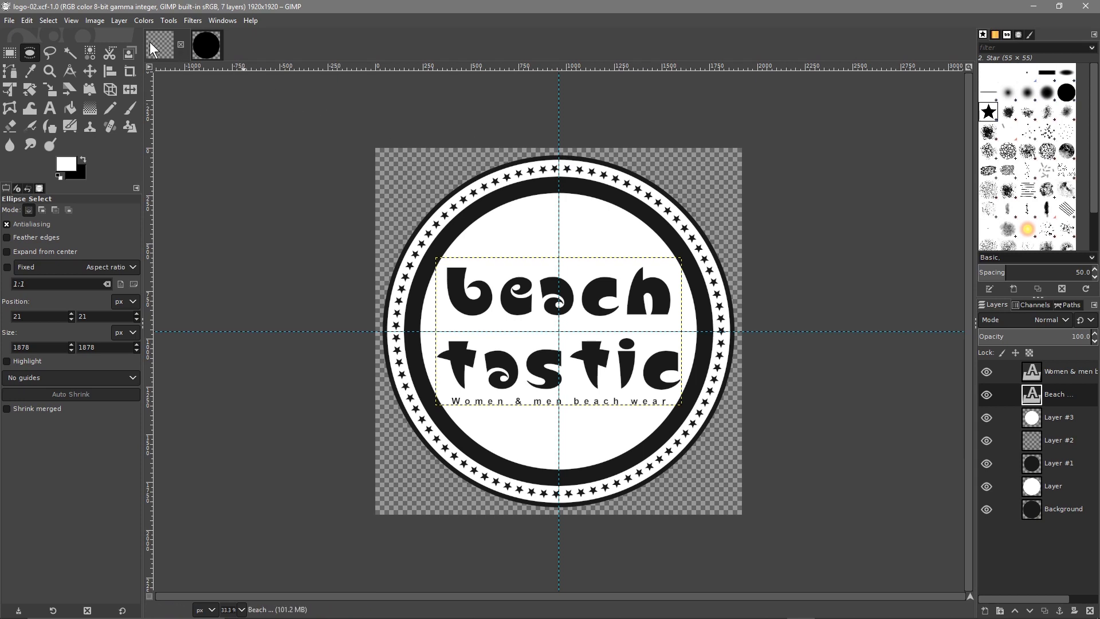
Return from the logo-02 reference to the untitled image with the black circle
left_click(201, 43)
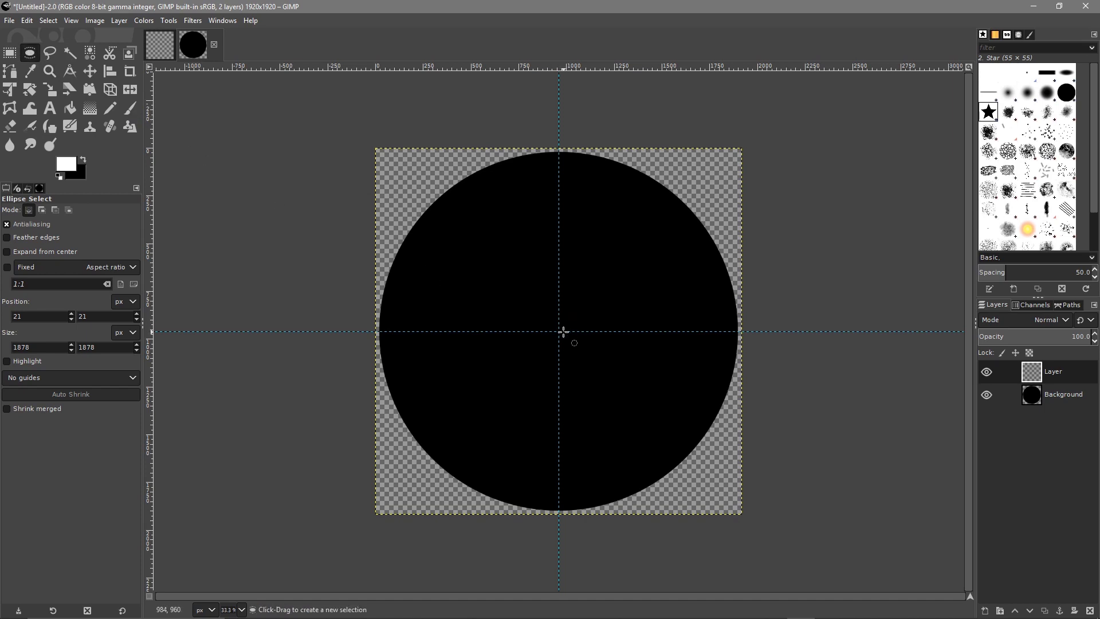
key("ctrl+shift")
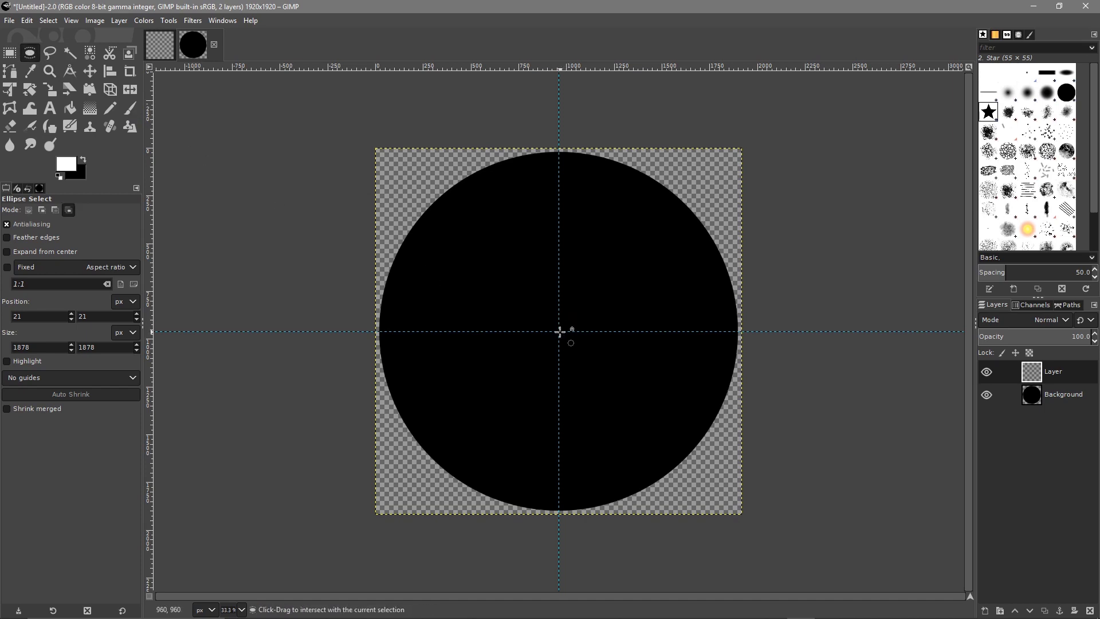
left_click_drag(560, 331, 600, 369)
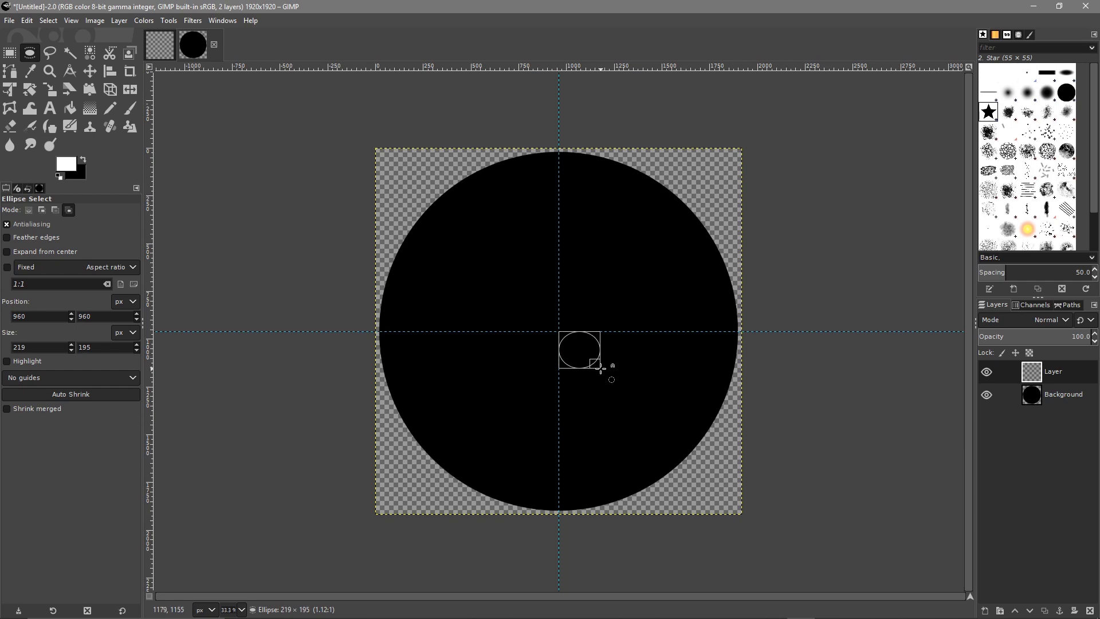
left_click_drag(601, 369, 713, 504)
key("ctrl+shift")
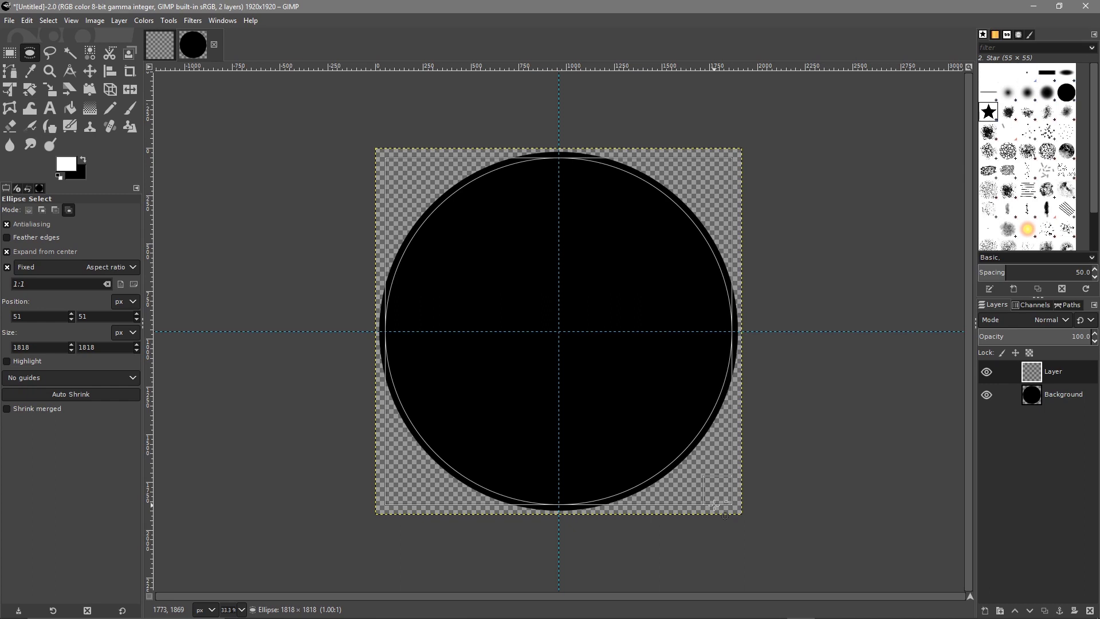
left_click_drag(713, 504, 714, 504)
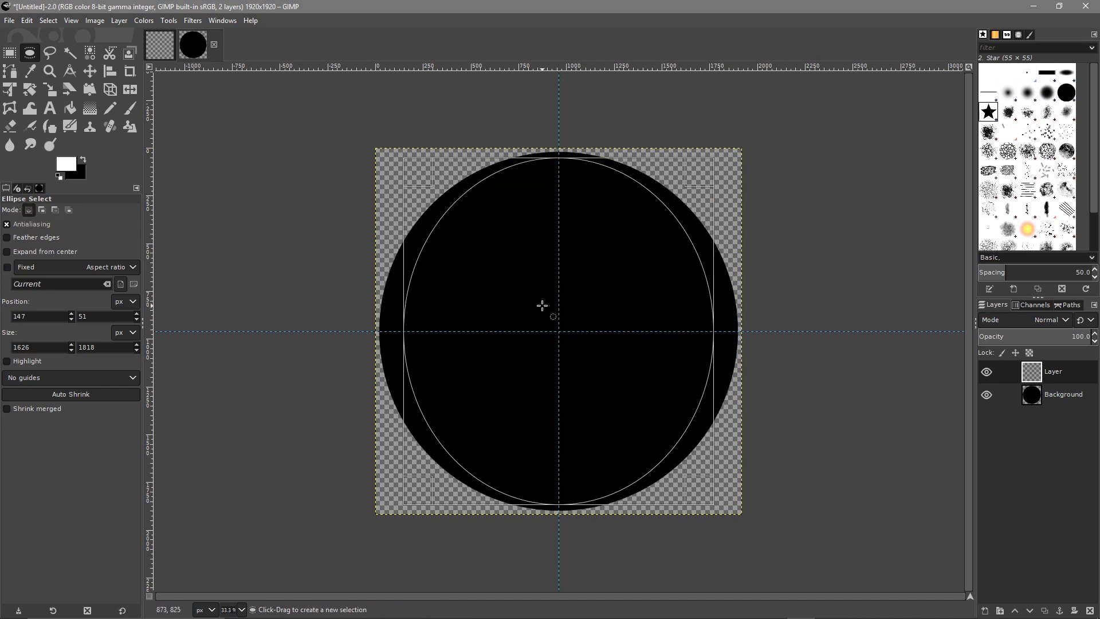
key("ctrl")
left_click(28, 21)
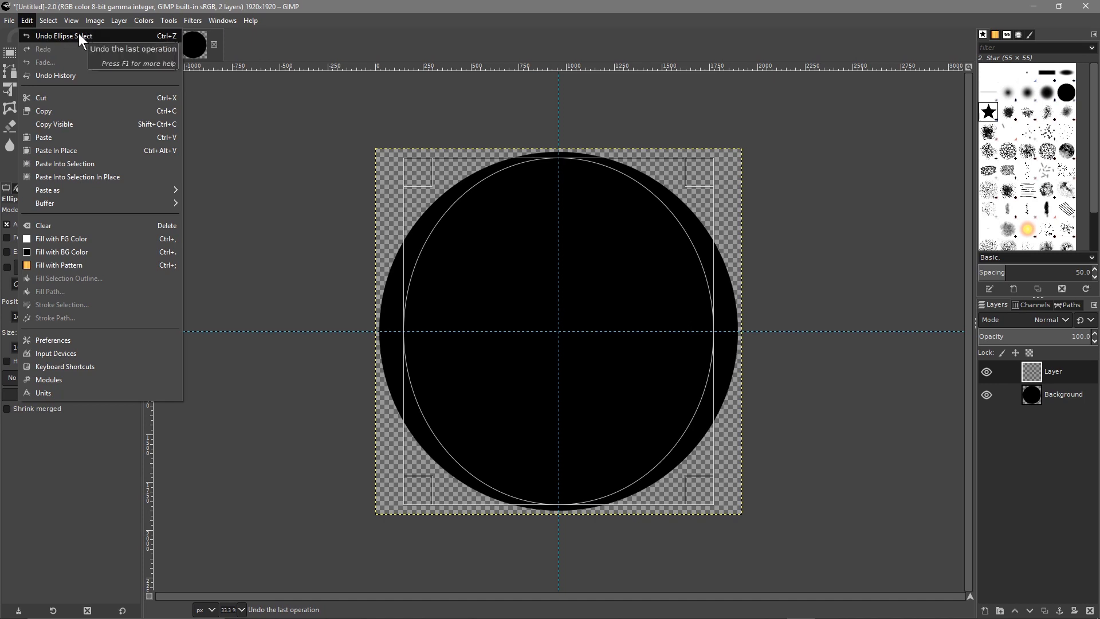
left_click(43, 36)
Make a circular ellipse selection about 1818 px in diameter centred on the guide intersection, and fill it with the white foreground color
left_click_drag(559, 331, 733, 501)
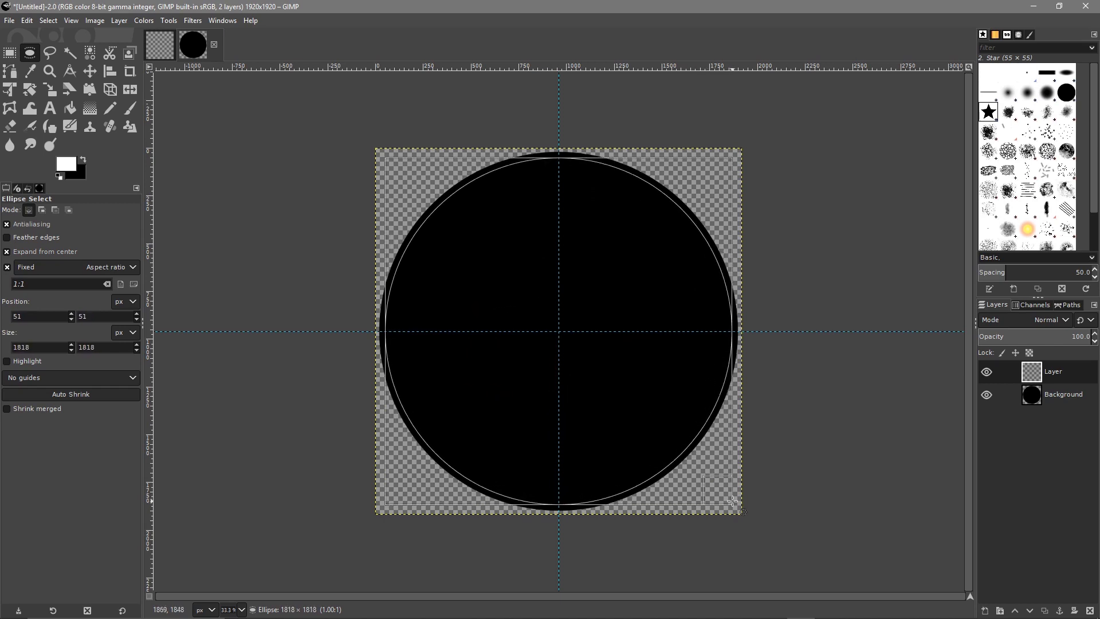
left_click_drag(733, 500, 733, 501)
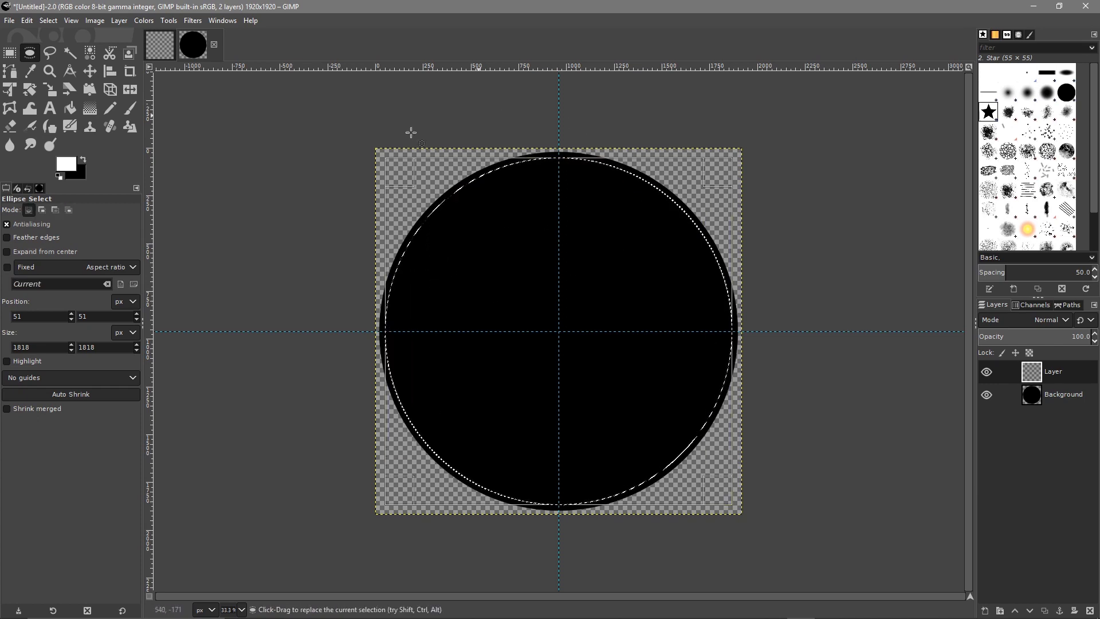
left_click(26, 21)
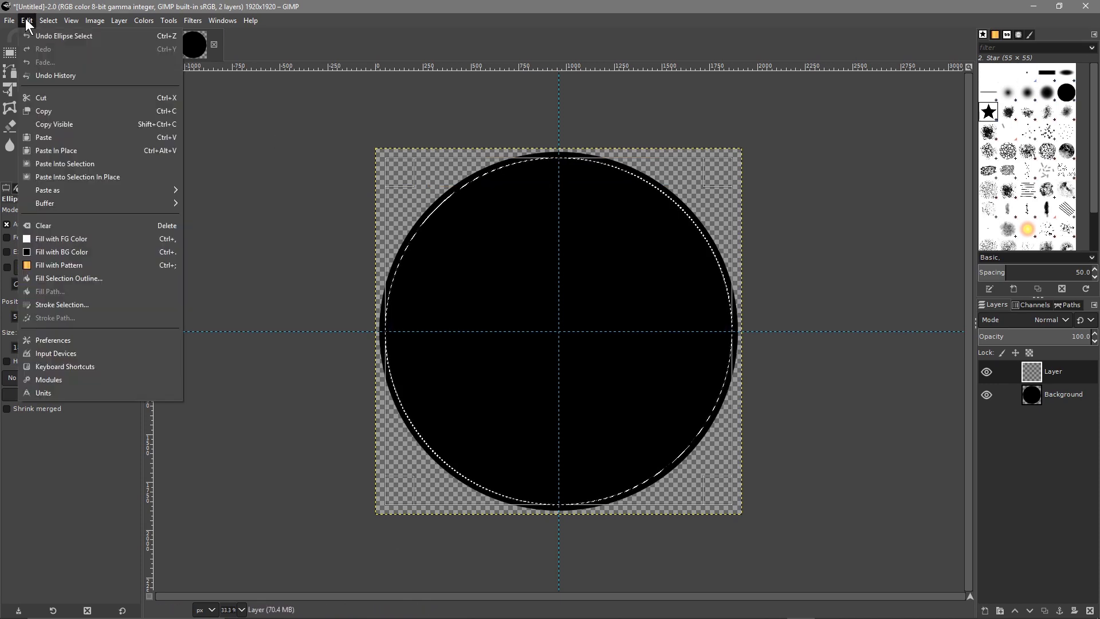
left_click(86, 240)
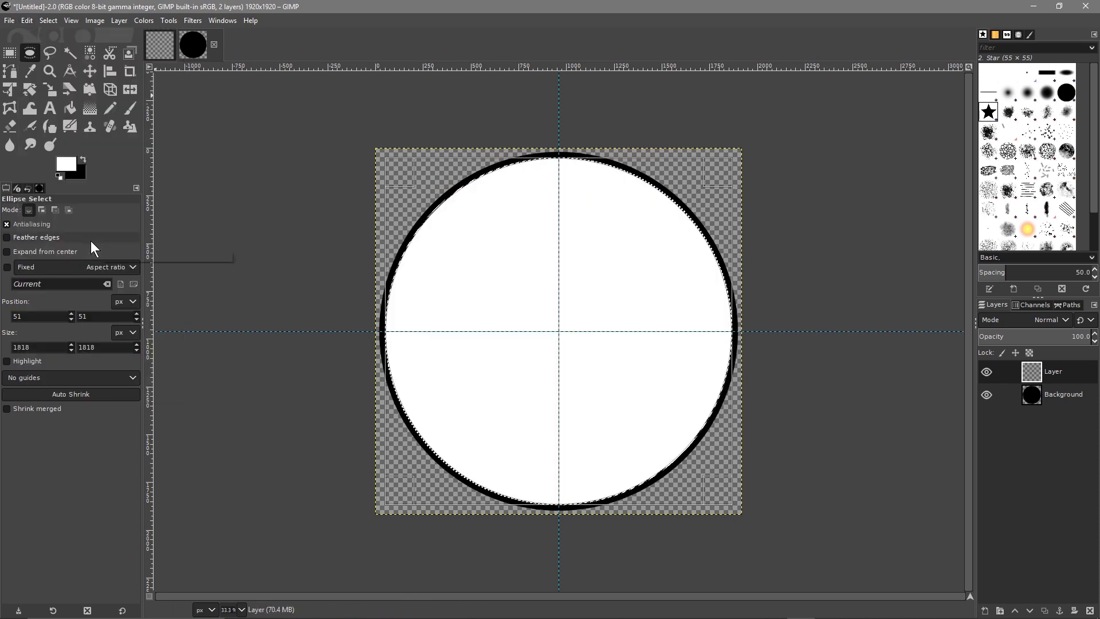
Select the whole canvas and compare the white circle with the finished logo-02 image
left_click(50, 21)
left_click(57, 36)
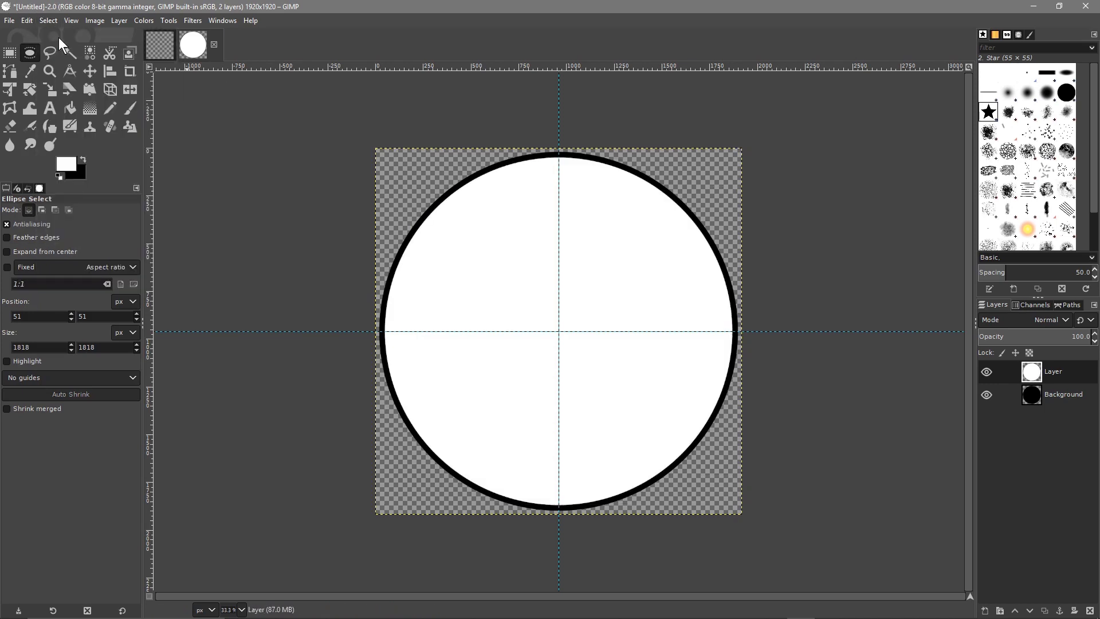
left_click(154, 46)
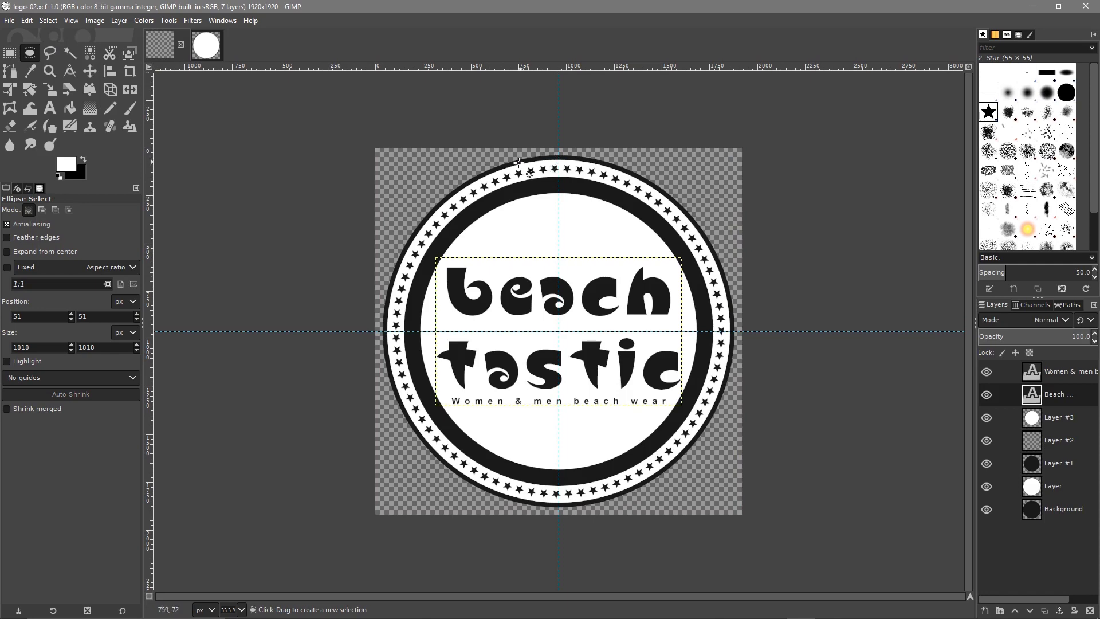
key("alt+2")
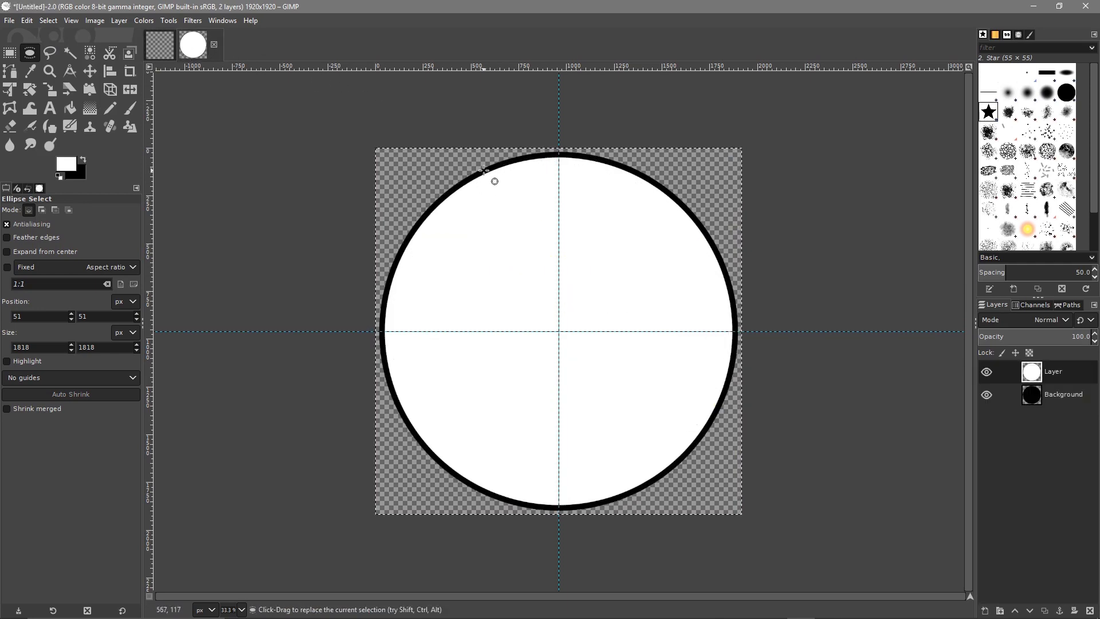
left_click(166, 41)
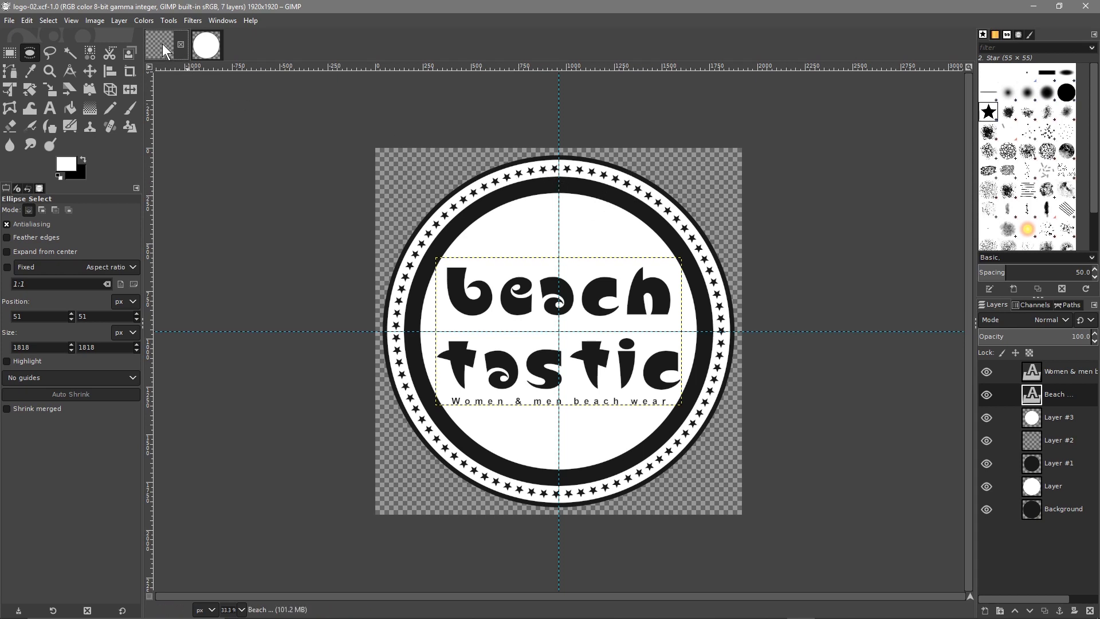
left_click(207, 45)
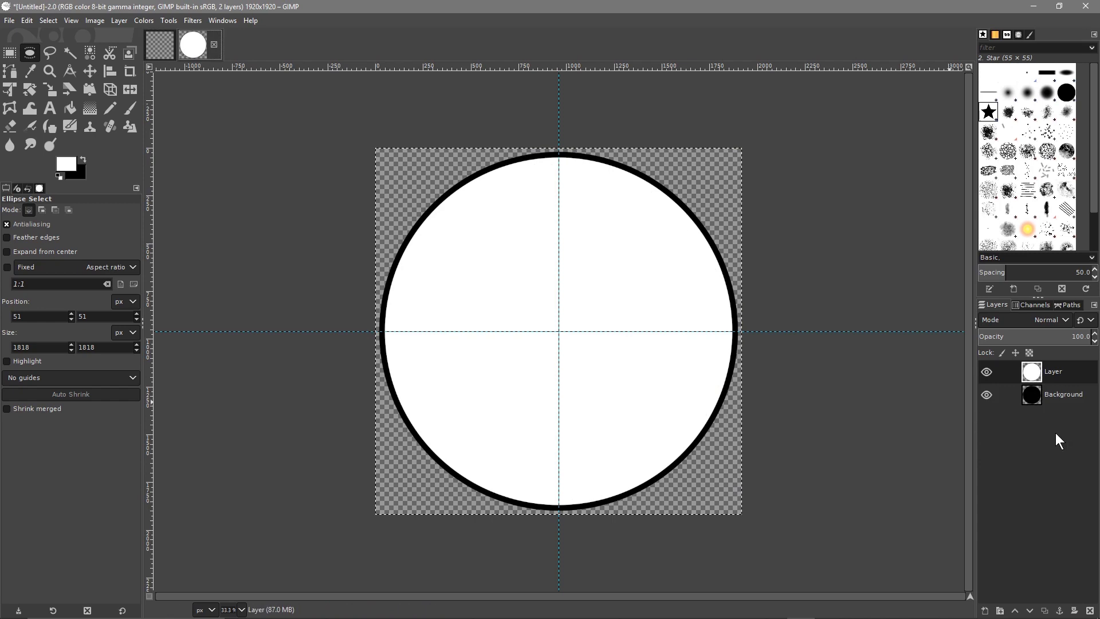
Add a 1920 × 1920 px transparent layer above the white circle and make a guide-centred circular ellipse selection about 1608 px in diameter
left_click(985, 610)
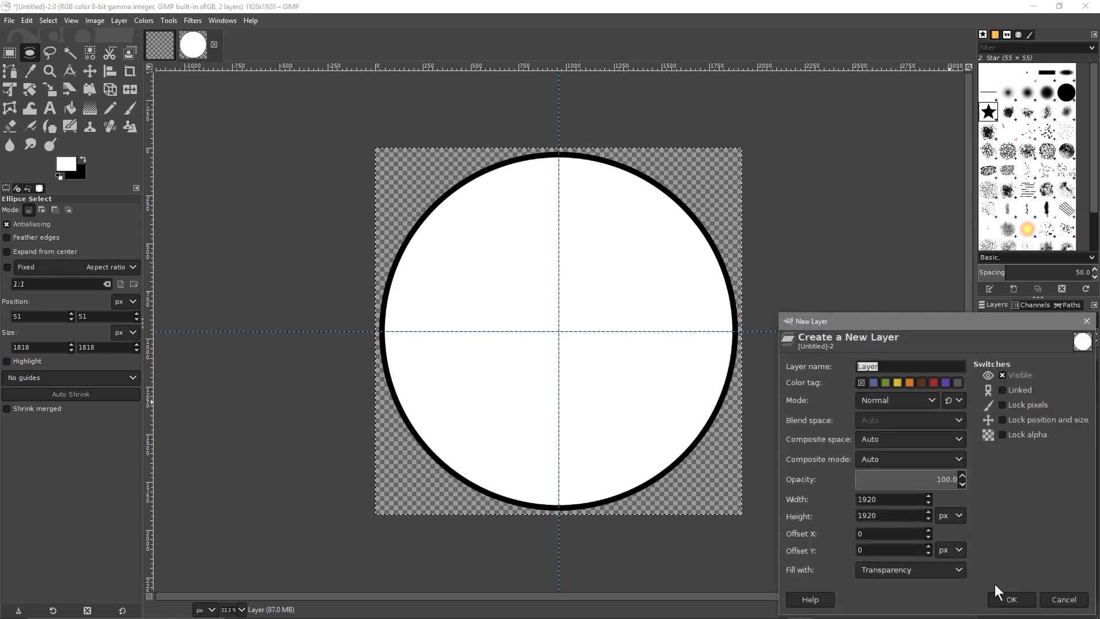
left_click(1011, 599)
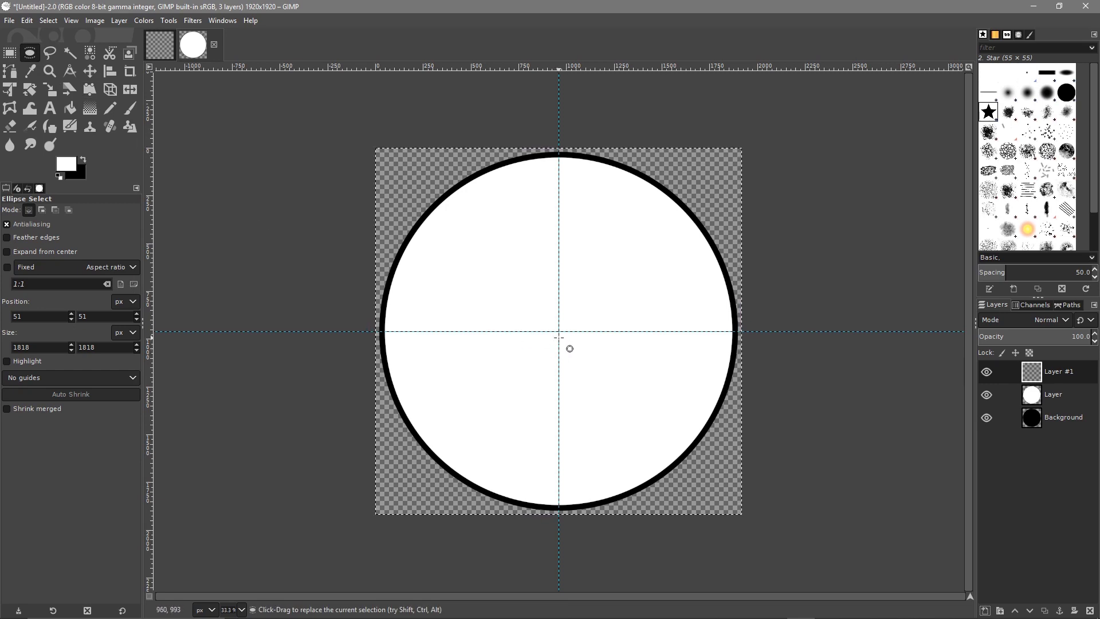
left_click_drag(559, 331, 632, 395)
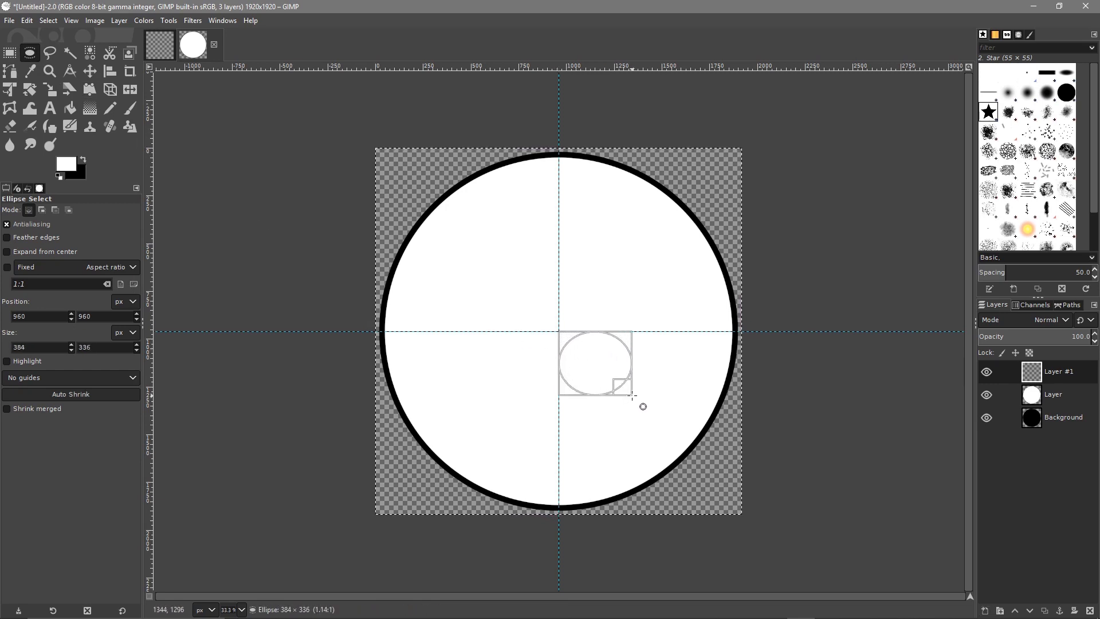
key("ctrl")
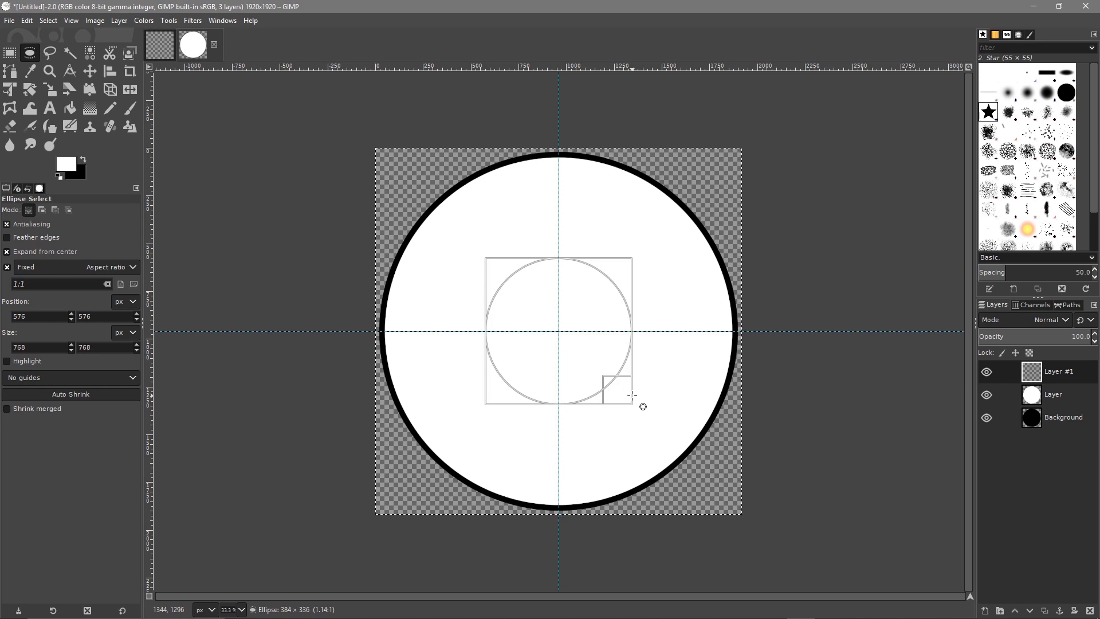
left_click_drag(632, 397, 684, 483)
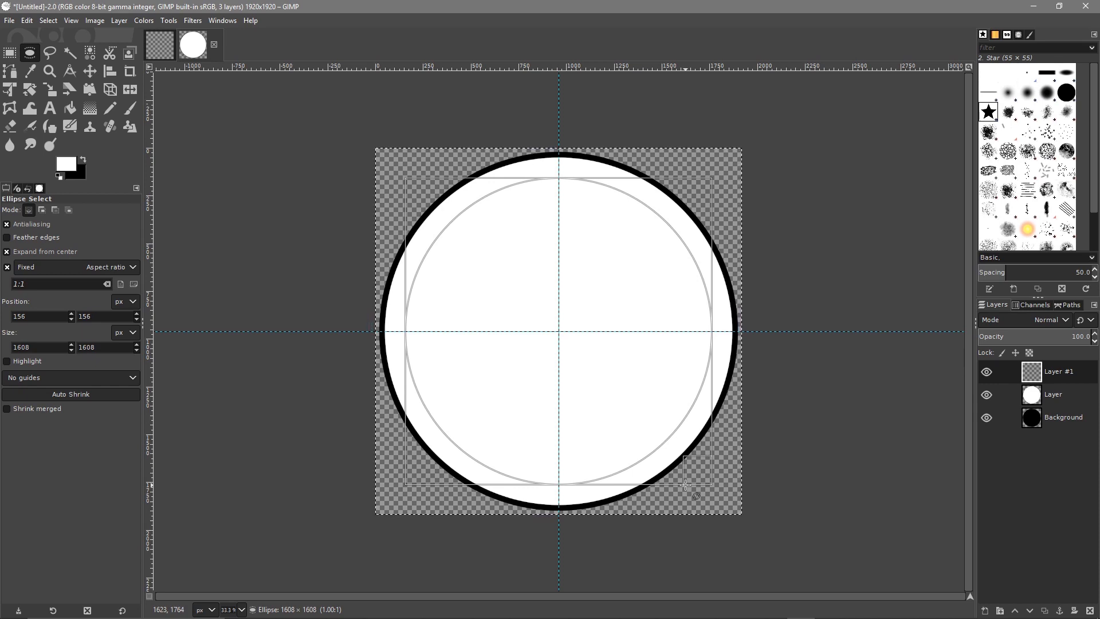
left_click_drag(686, 484, 685, 484)
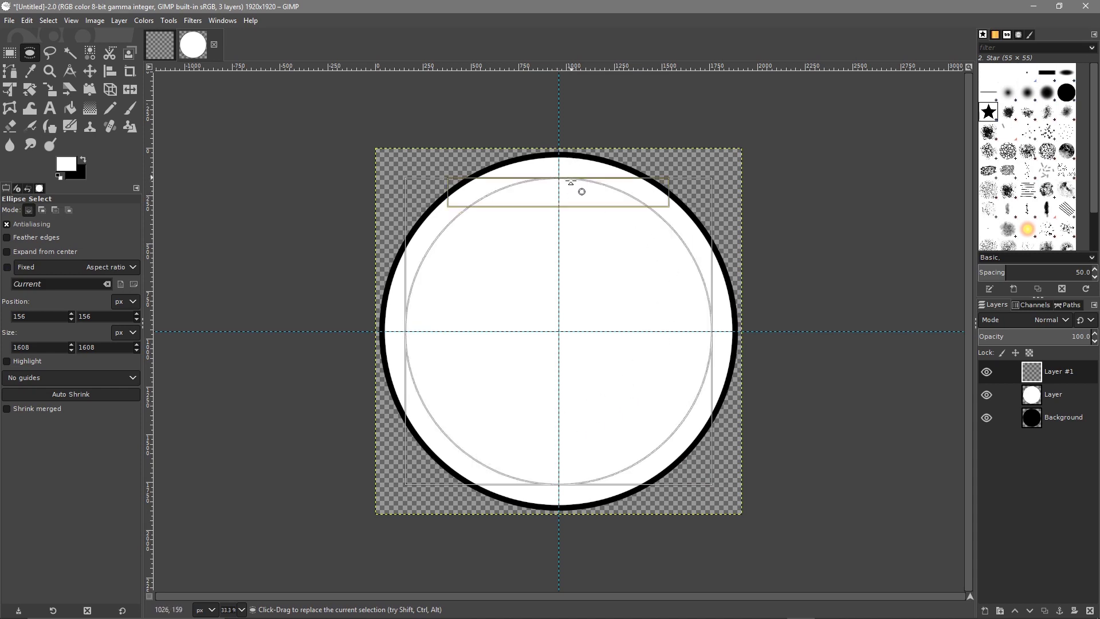
Fill the circular selection with the black background color, and dismiss the selection after checking the result against the logo-02 image
left_click(27, 22)
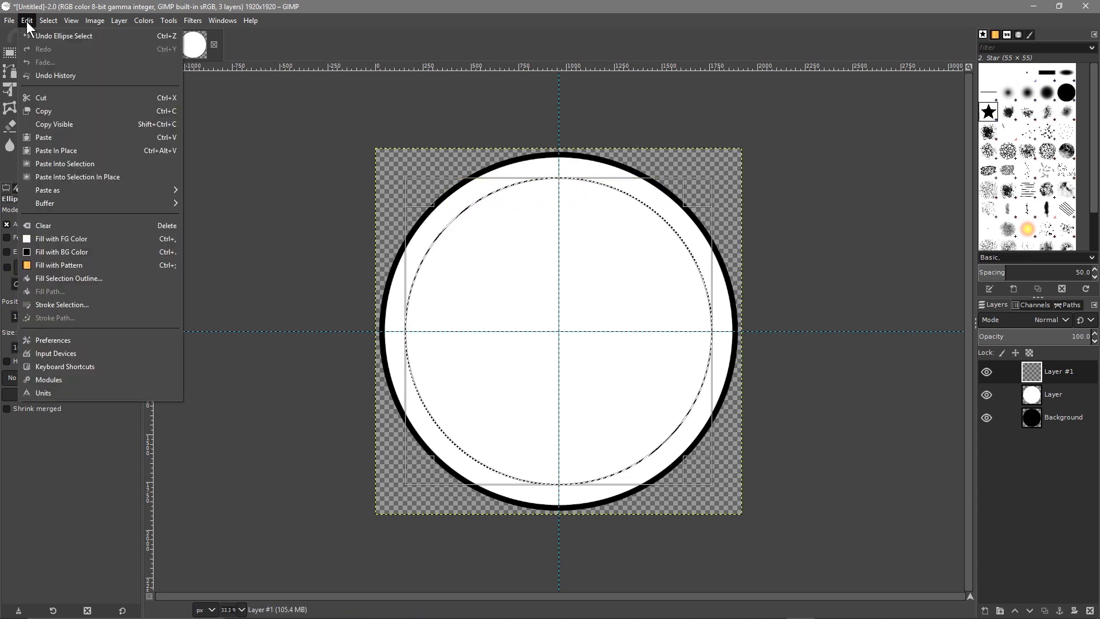
left_click(43, 255)
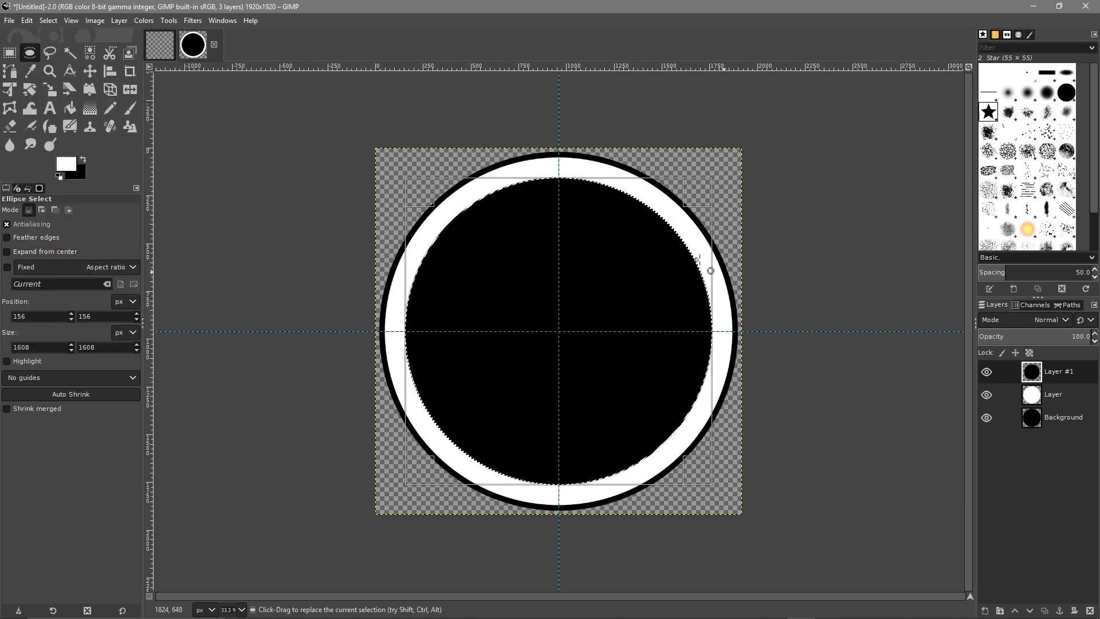
left_click(151, 44)
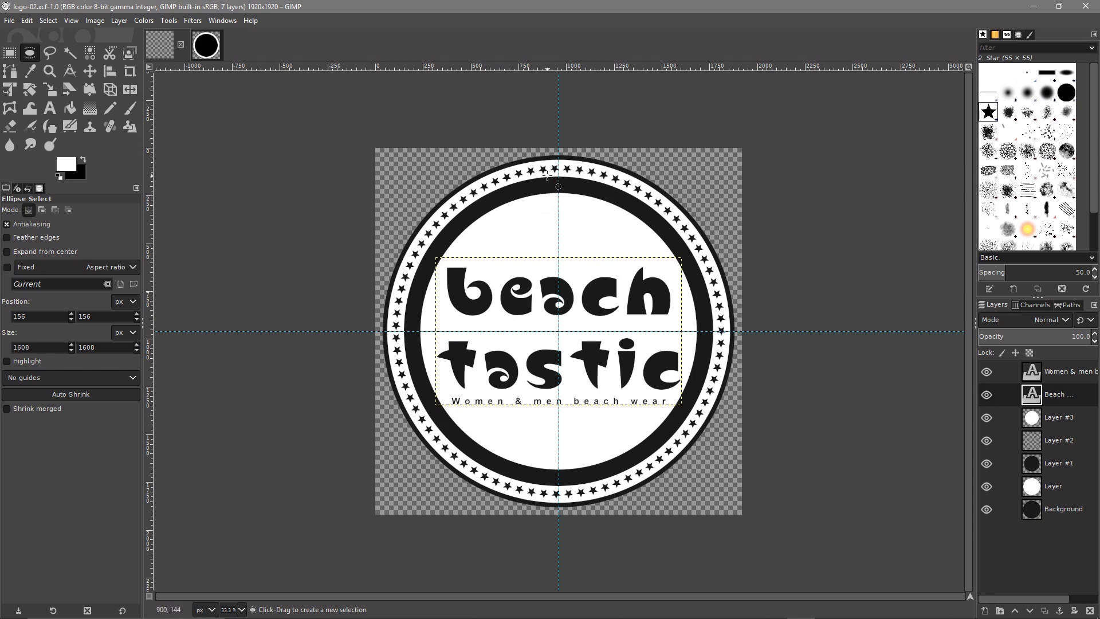
left_click(202, 51)
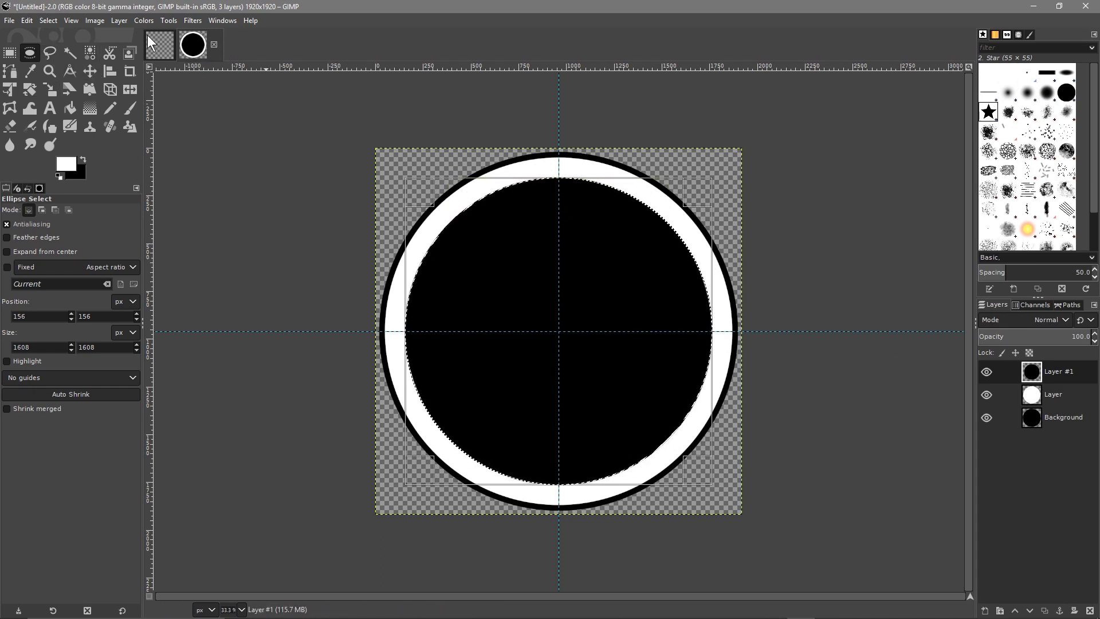
left_click(55, 21)
left_click(59, 47)
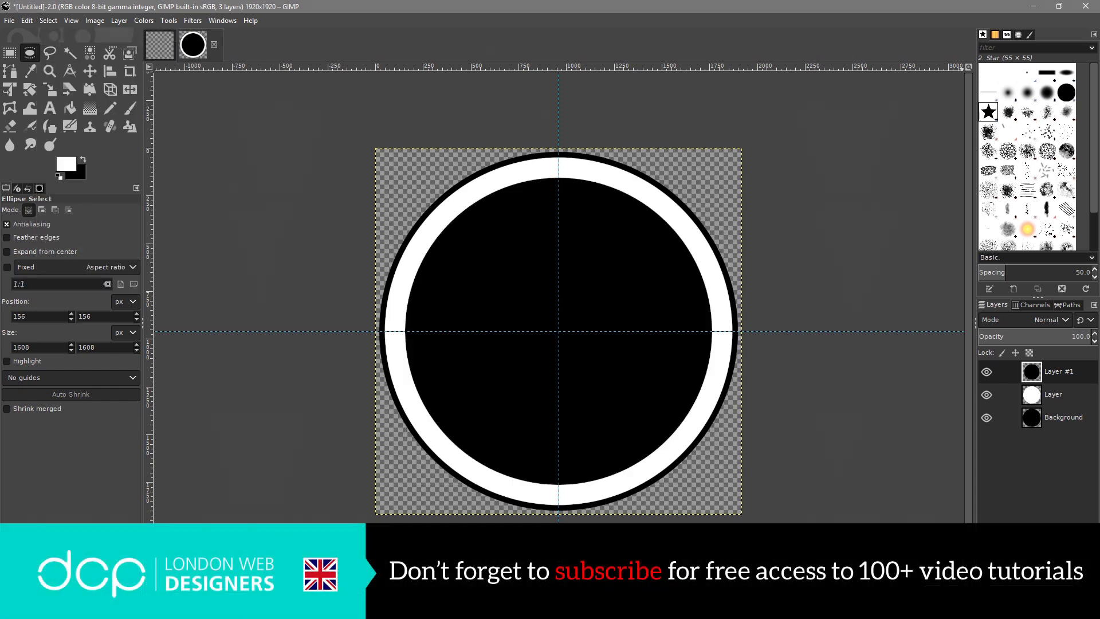
Add a 1920 × 1920 px layer above the inner black circle and make a guide-centred circular ellipse selection about 1440 px in diameter
key("shift+ctrl+n")
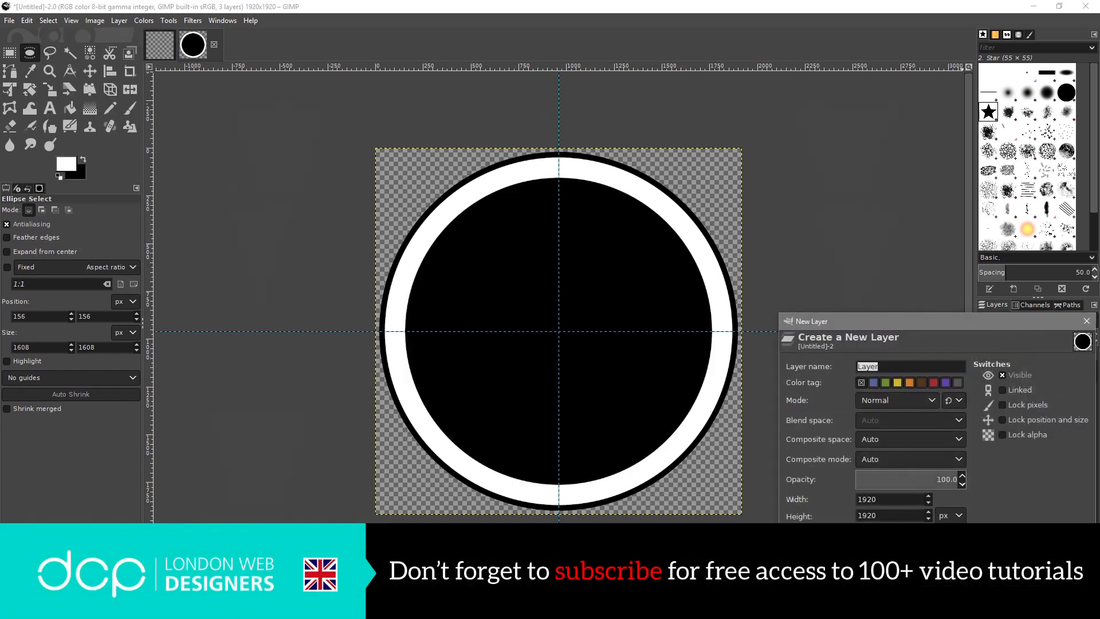
key("Return")
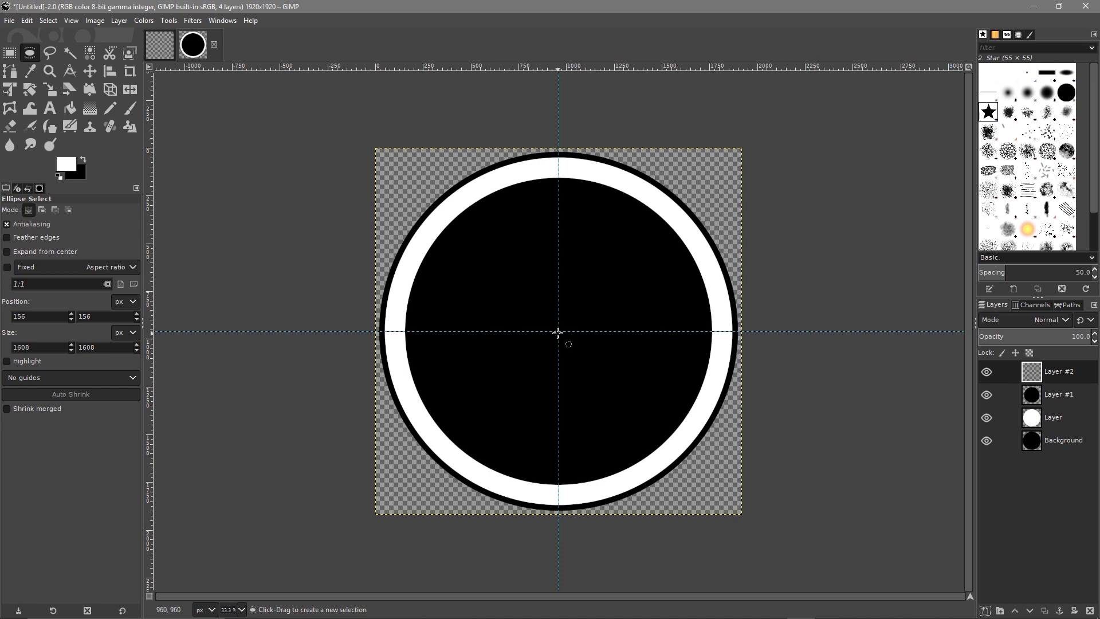
left_click_drag(558, 331, 685, 469)
key("ctrl+shift")
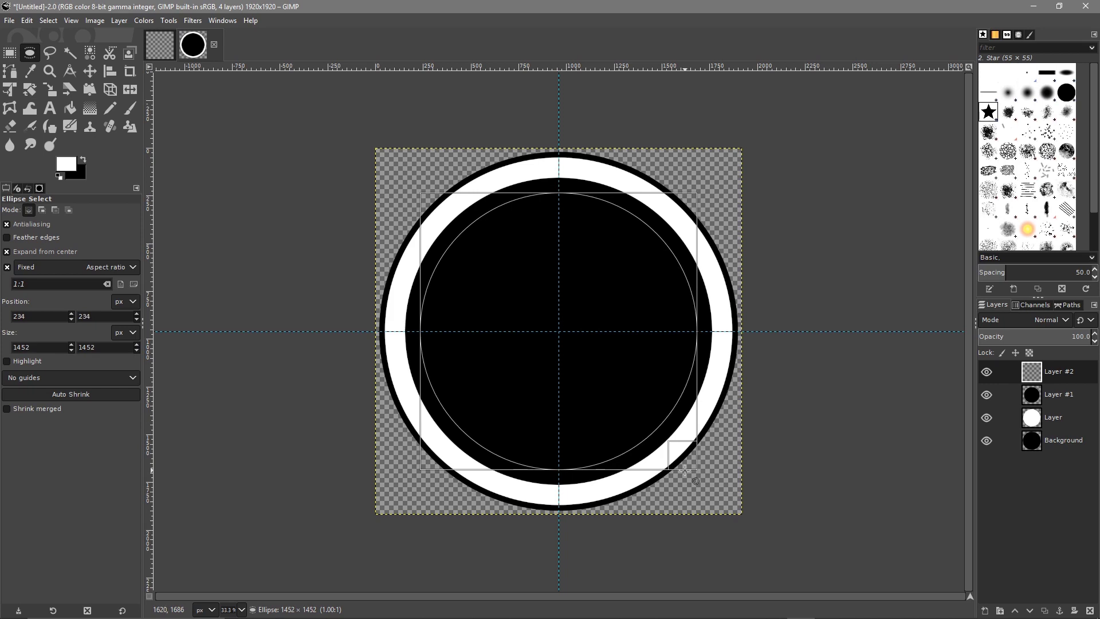
left_click_drag(685, 469, 684, 468)
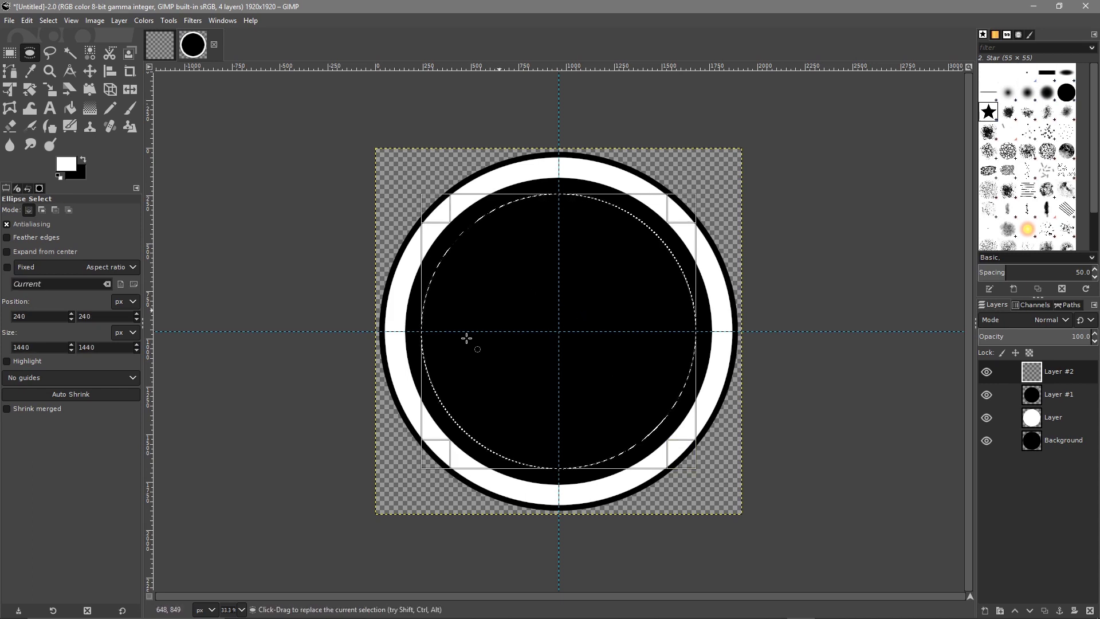
Fill the inner circular selection with the white foreground color and dismiss the selection
left_click(25, 20)
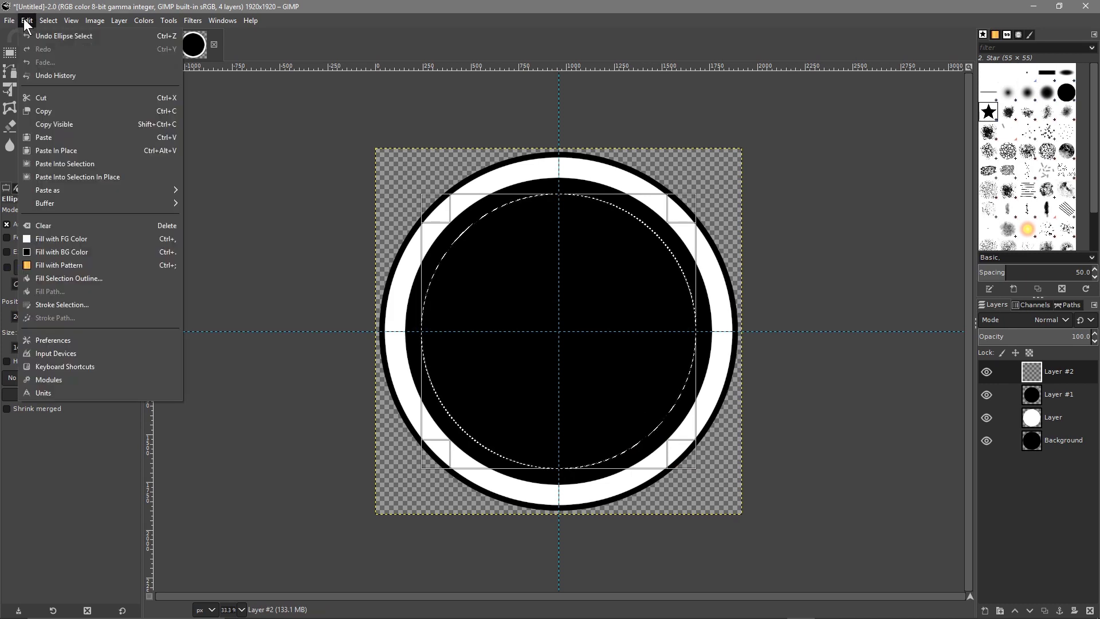
left_click(57, 240)
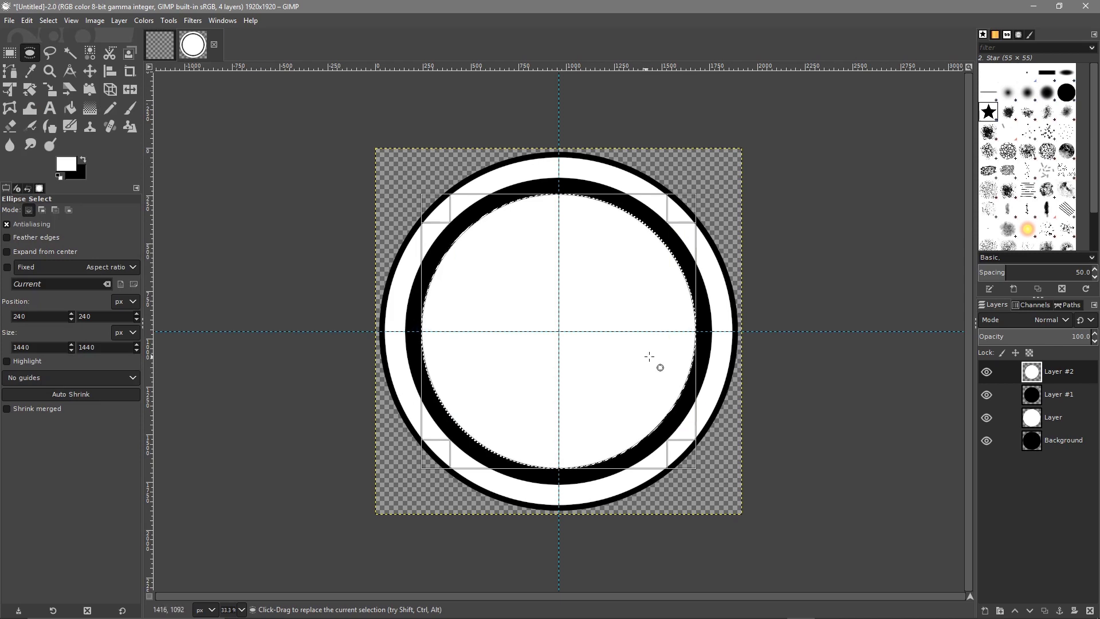
left_click(49, 20)
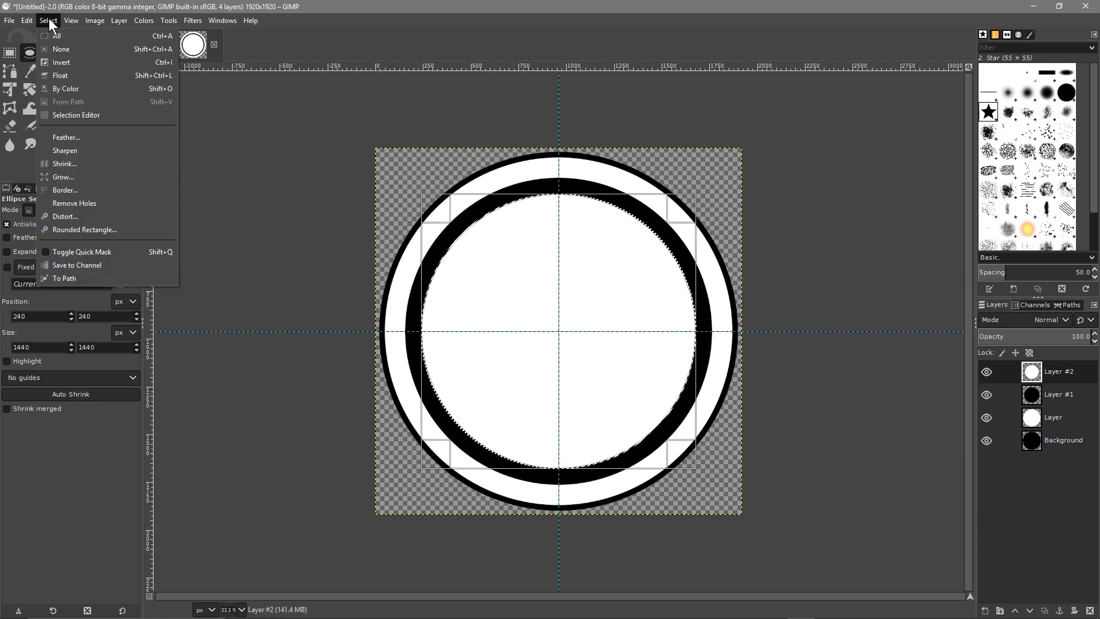
left_click(57, 48)
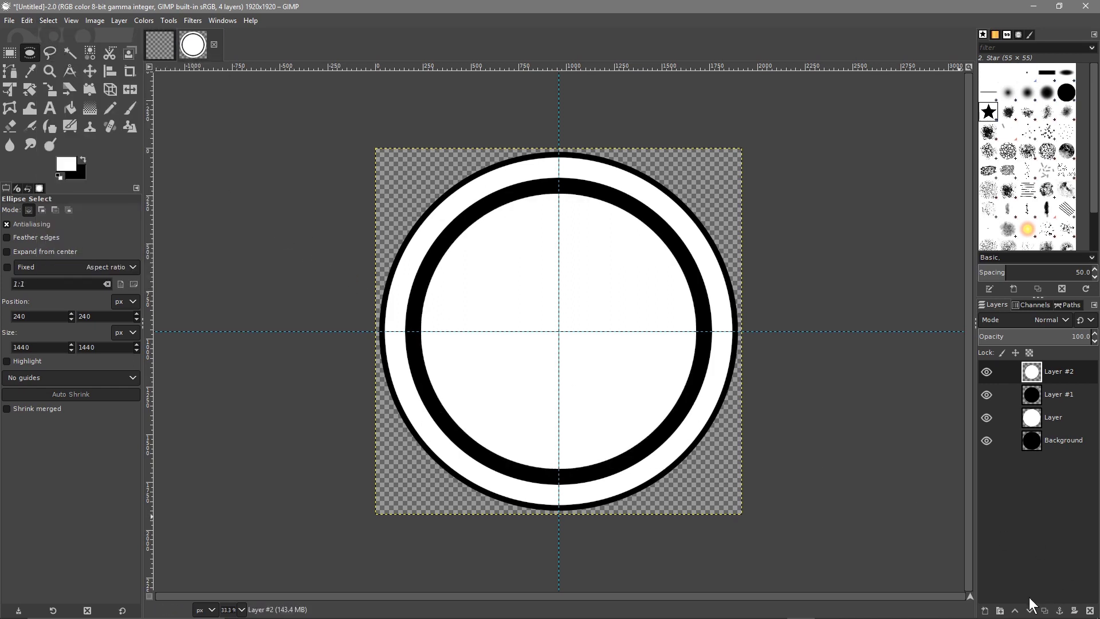
Add a 1920 × 1920 px transparent layer above the inner white circle and choose the 2. Star brush for the Paintbrush tool
left_click(985, 611)
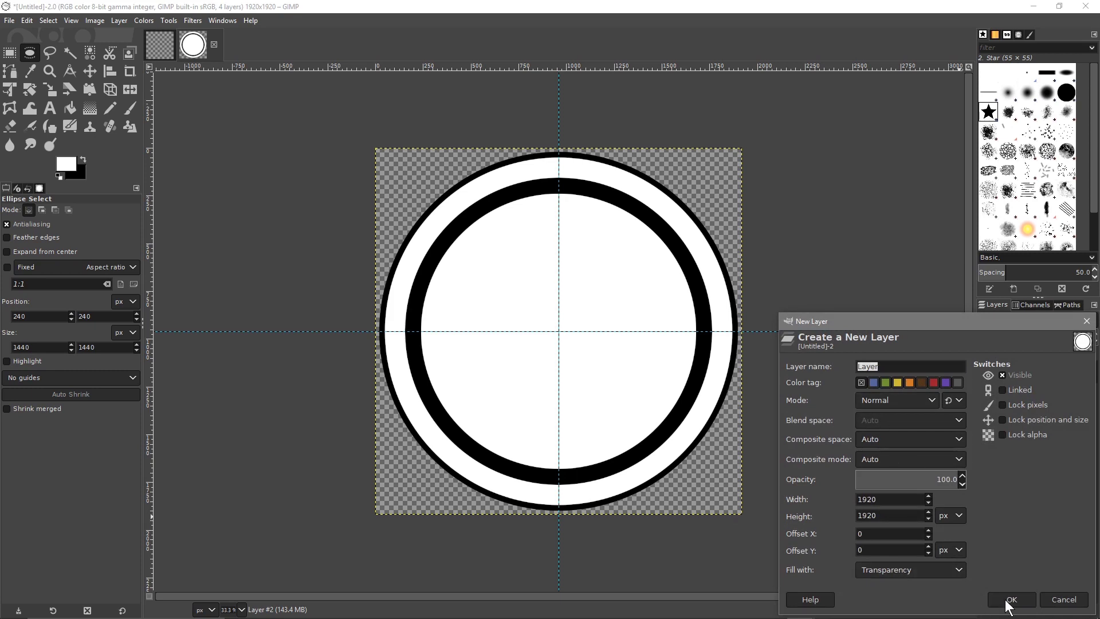
left_click(1011, 600)
left_click(1034, 373)
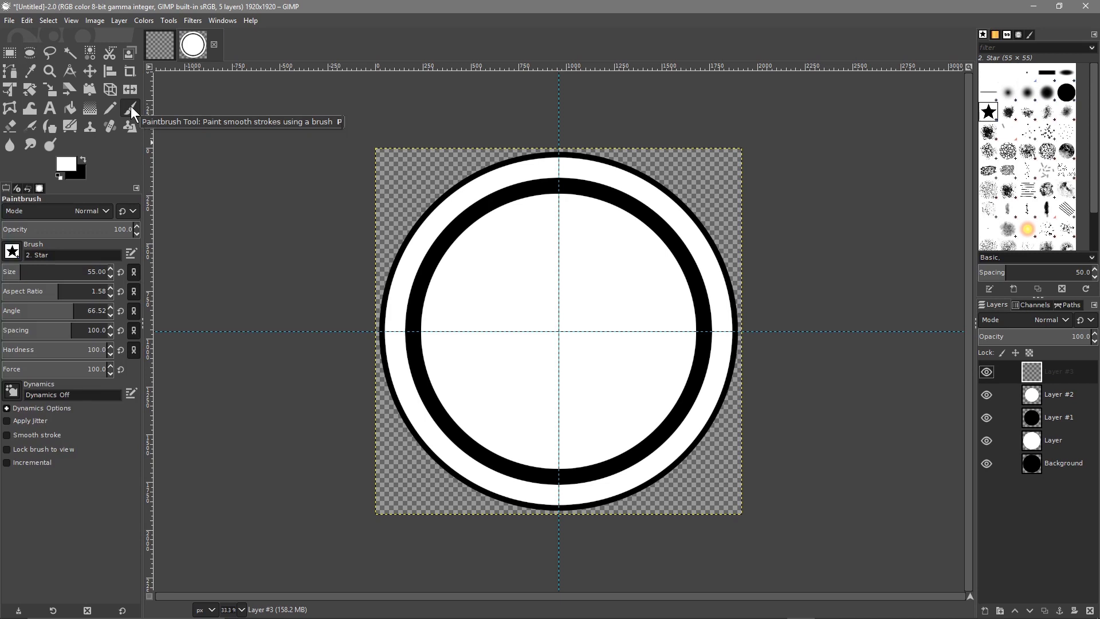
left_click(11, 252)
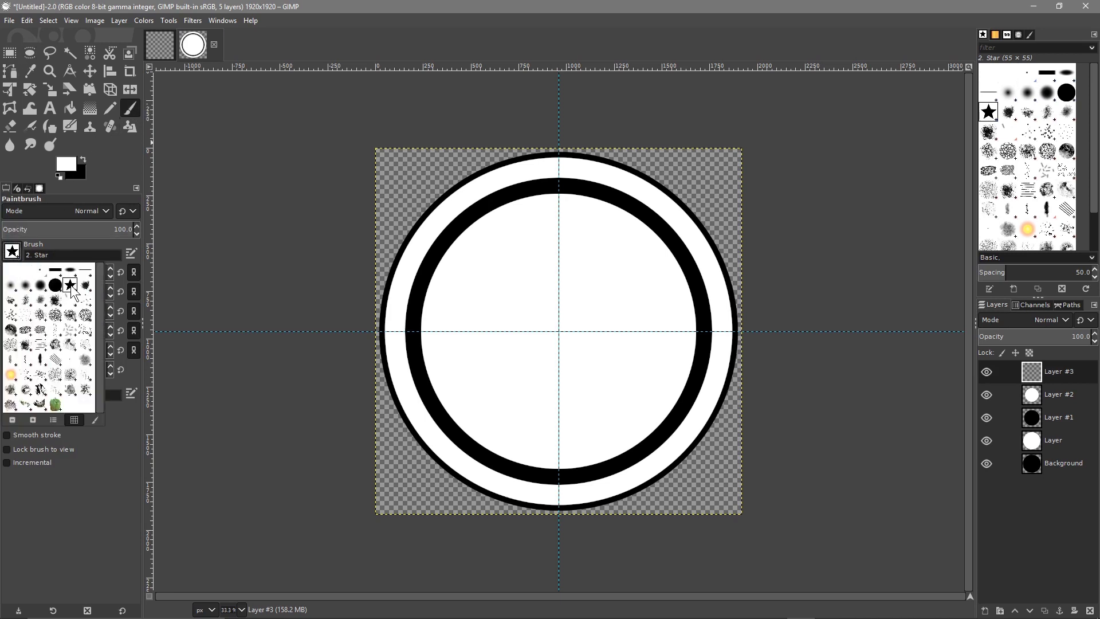
left_click(65, 232)
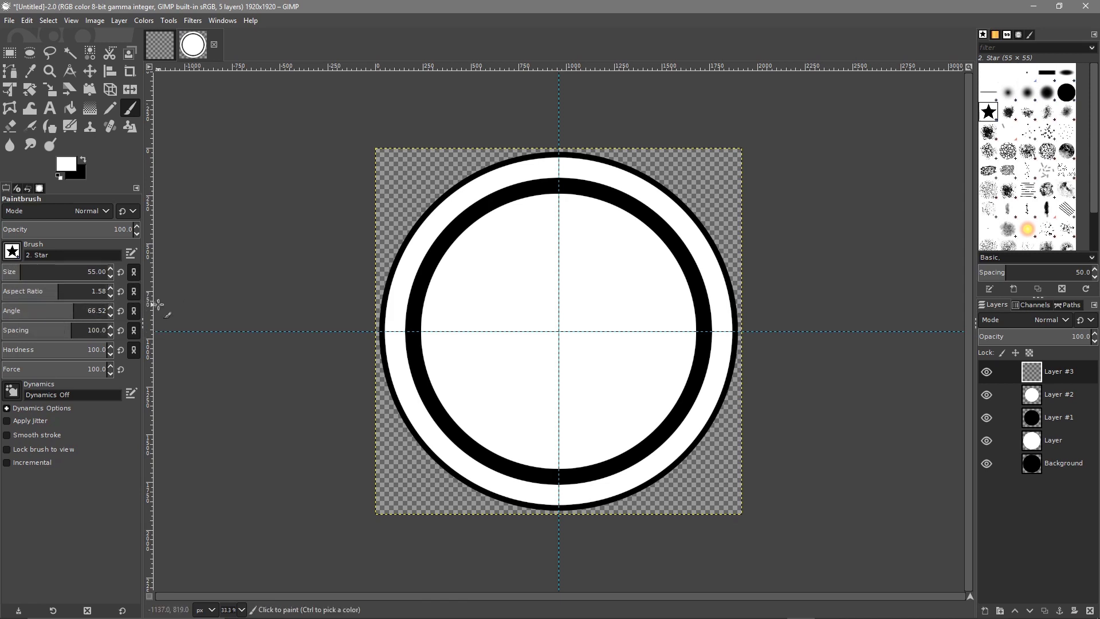
left_click(94, 310)
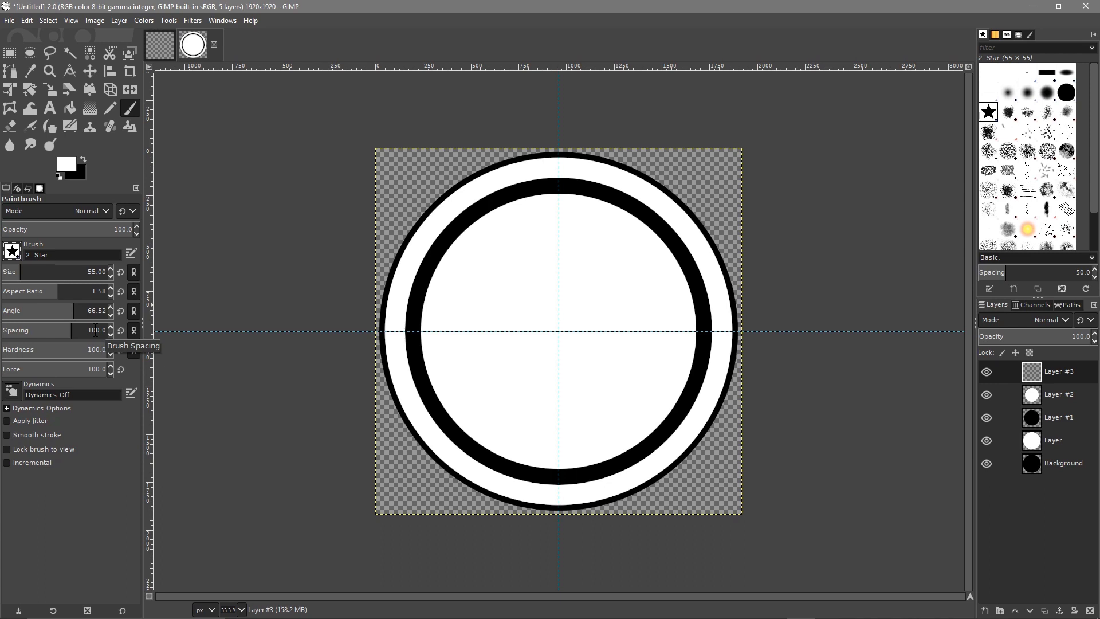
Make a guide-centred circular ellipse selection about 1710 px in diameter, running through the outer white ring
left_click(28, 54)
left_click(558, 331)
left_click_drag(557, 331, 649, 493)
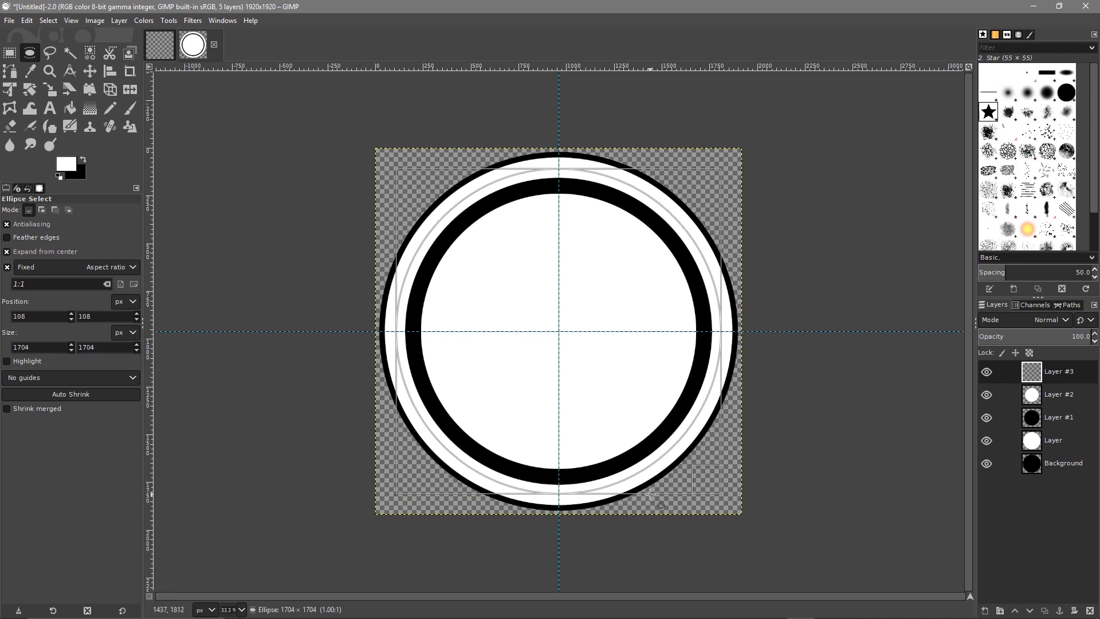
left_click_drag(651, 493, 652, 493)
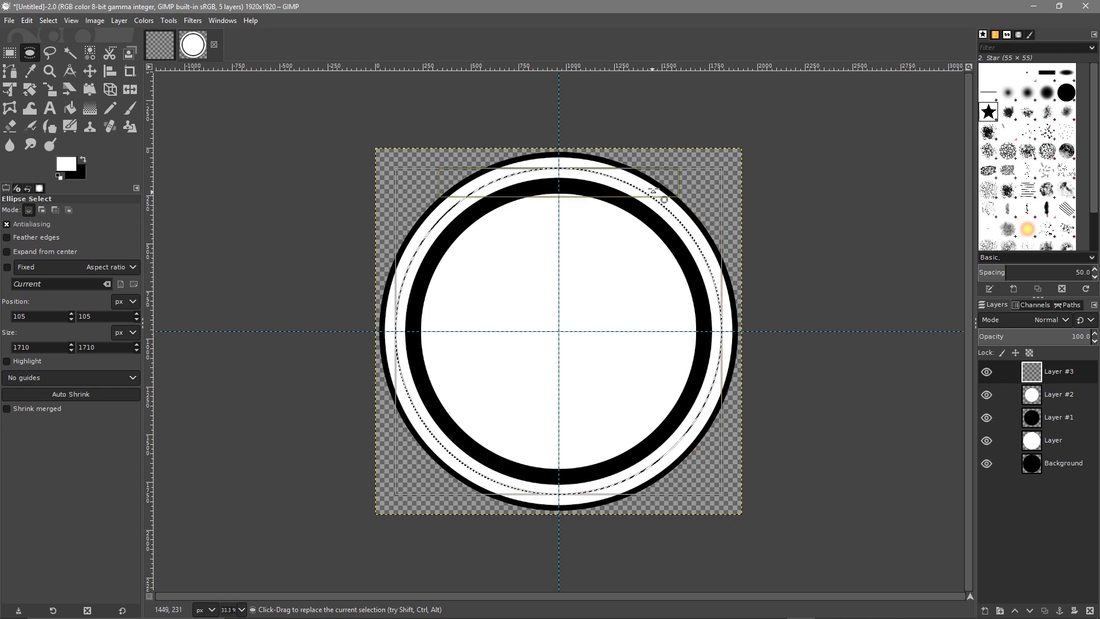
Try to stroke the circular selection with the white star Paintbrush, with Emulate brush dynamics turned off
left_click(27, 20)
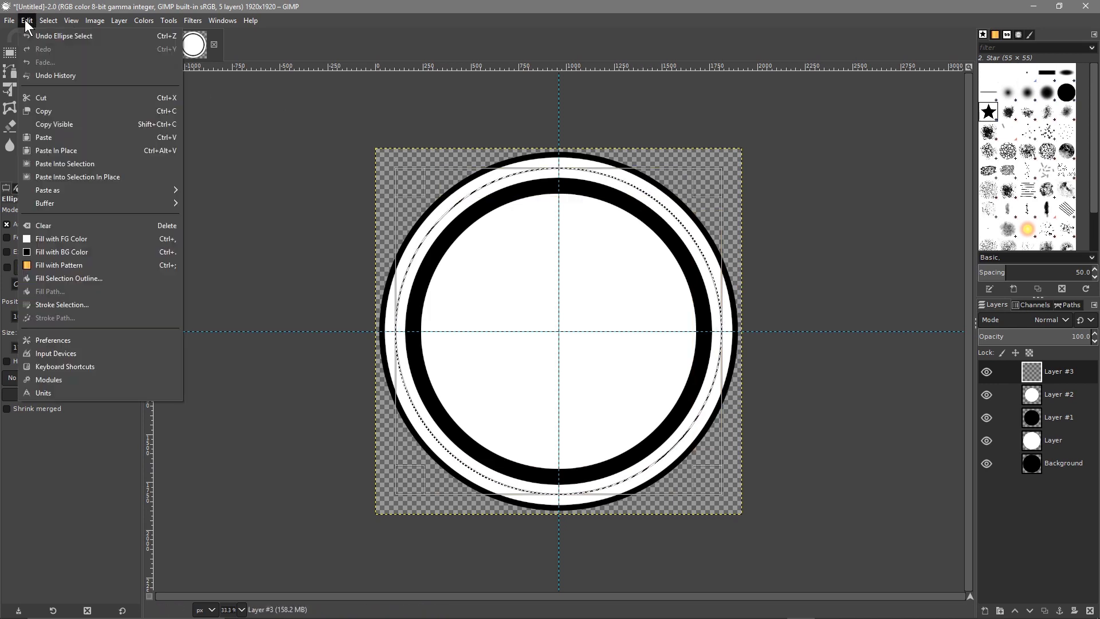
left_click(68, 304)
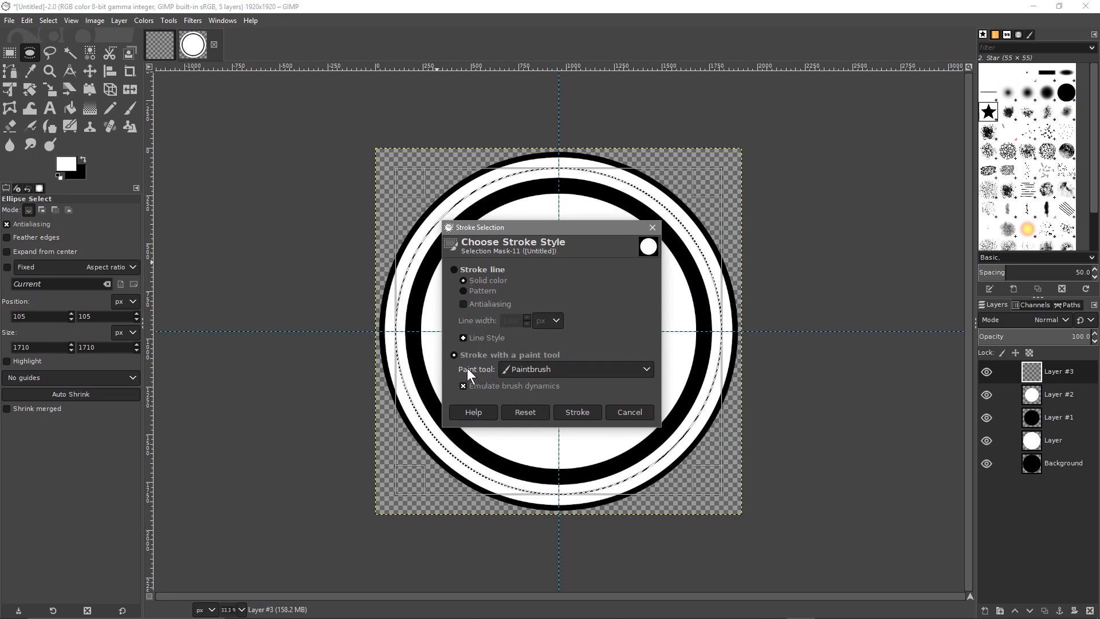
left_click(558, 371)
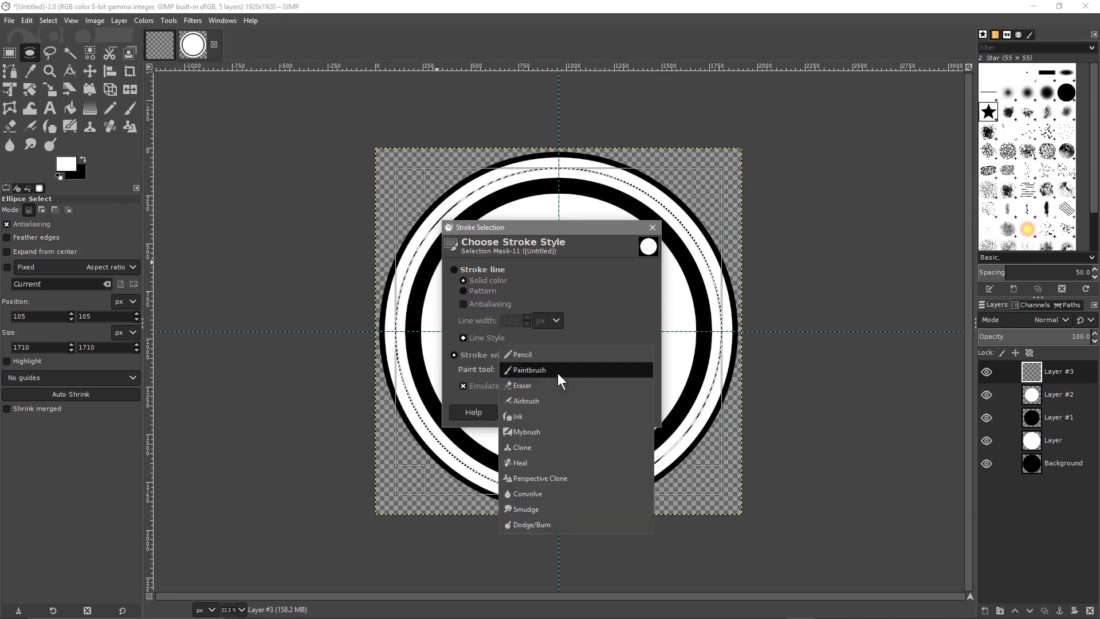
left_click(521, 370)
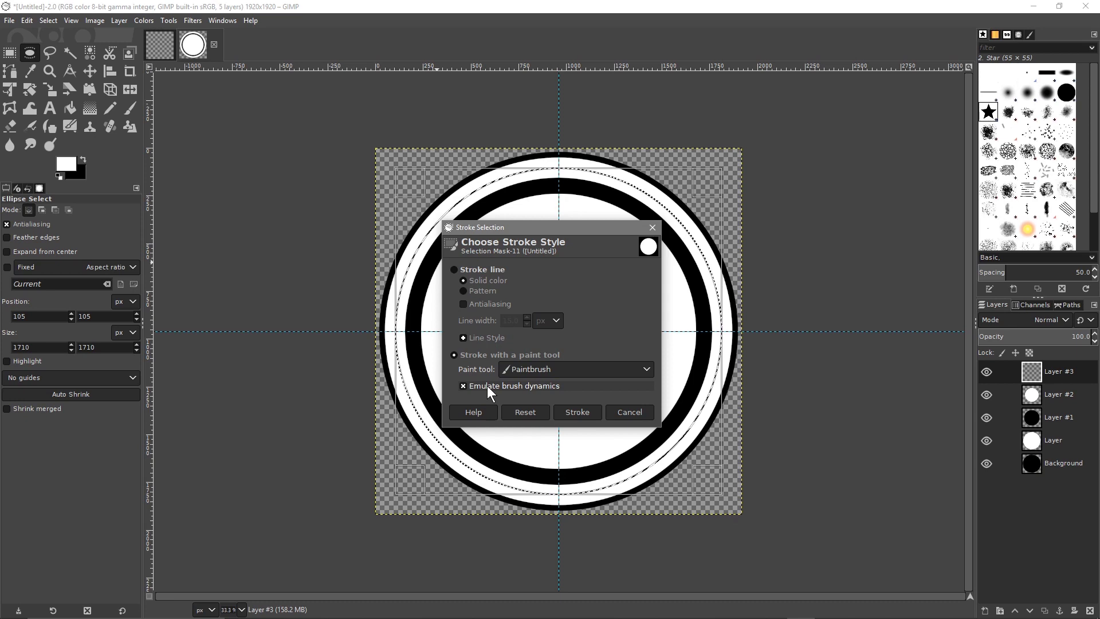
left_click(504, 385)
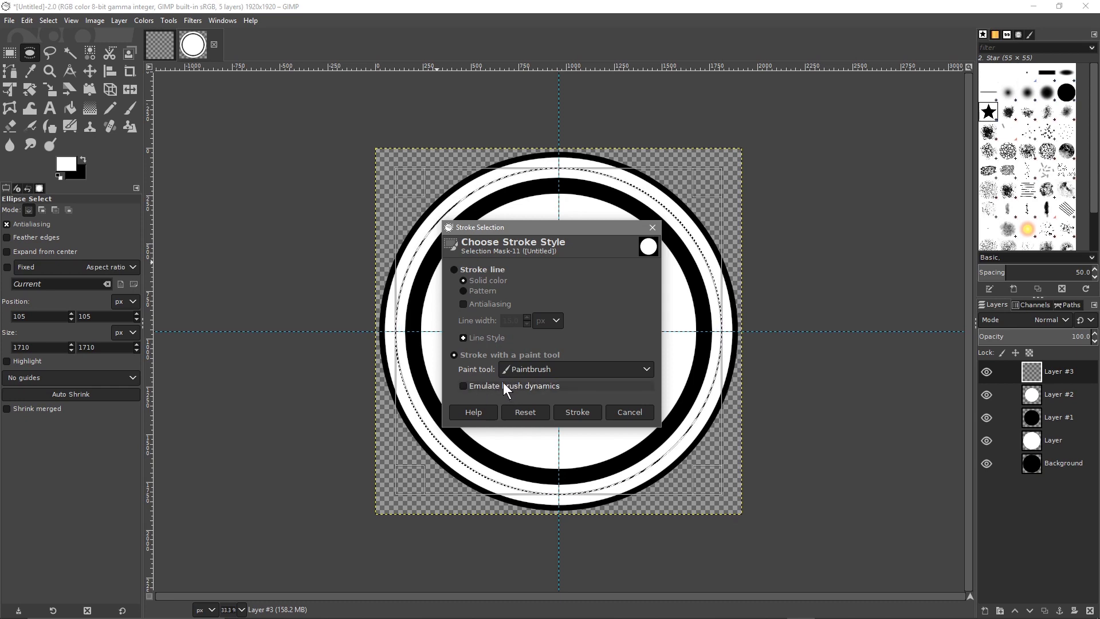
left_click(576, 412)
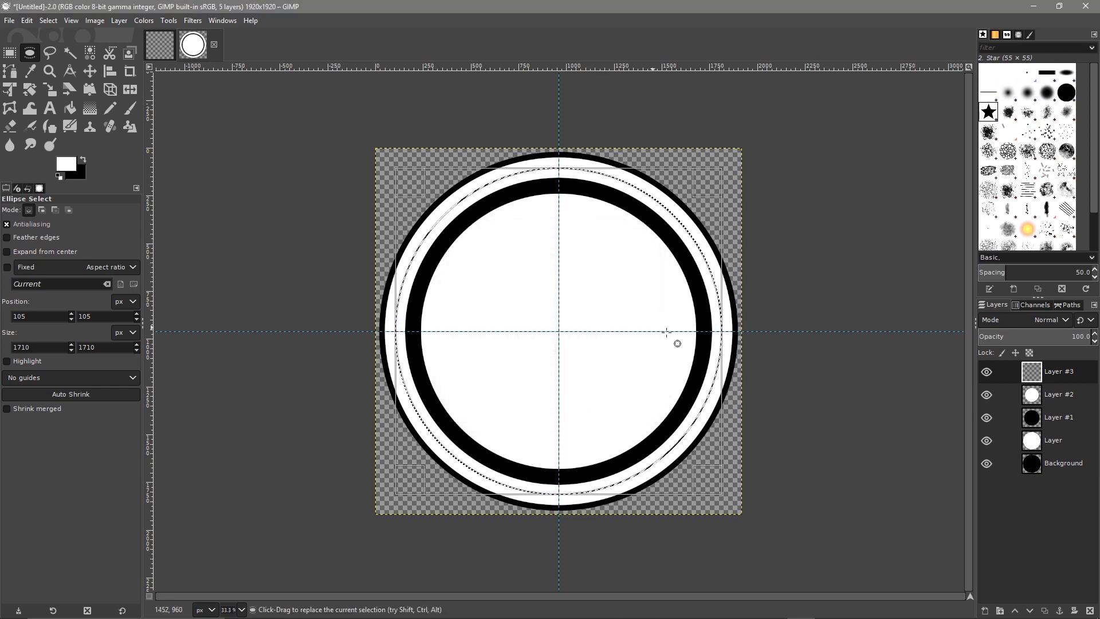
Try stroking the same circular selection a second time with the Paintbrush in white
left_click(26, 20)
left_click(71, 308)
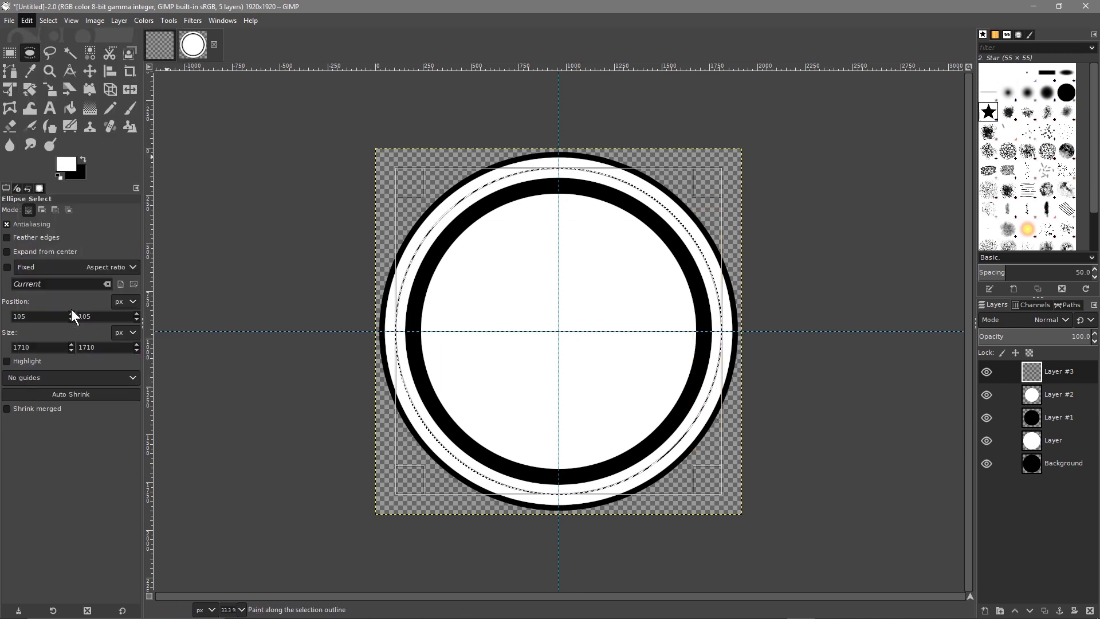
left_click(473, 387)
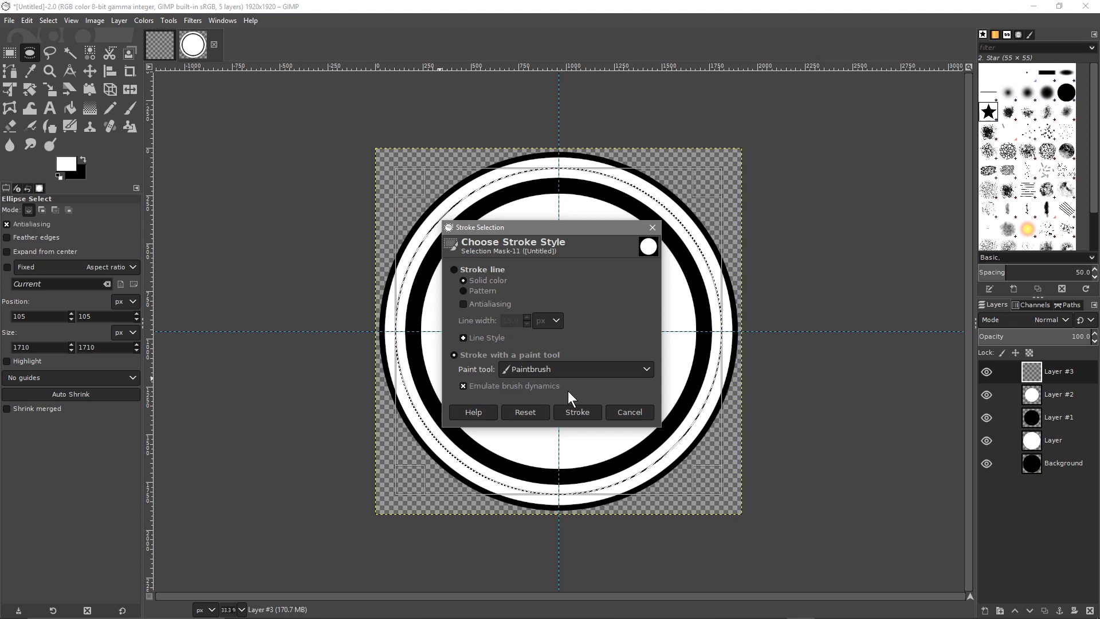
left_click(577, 412)
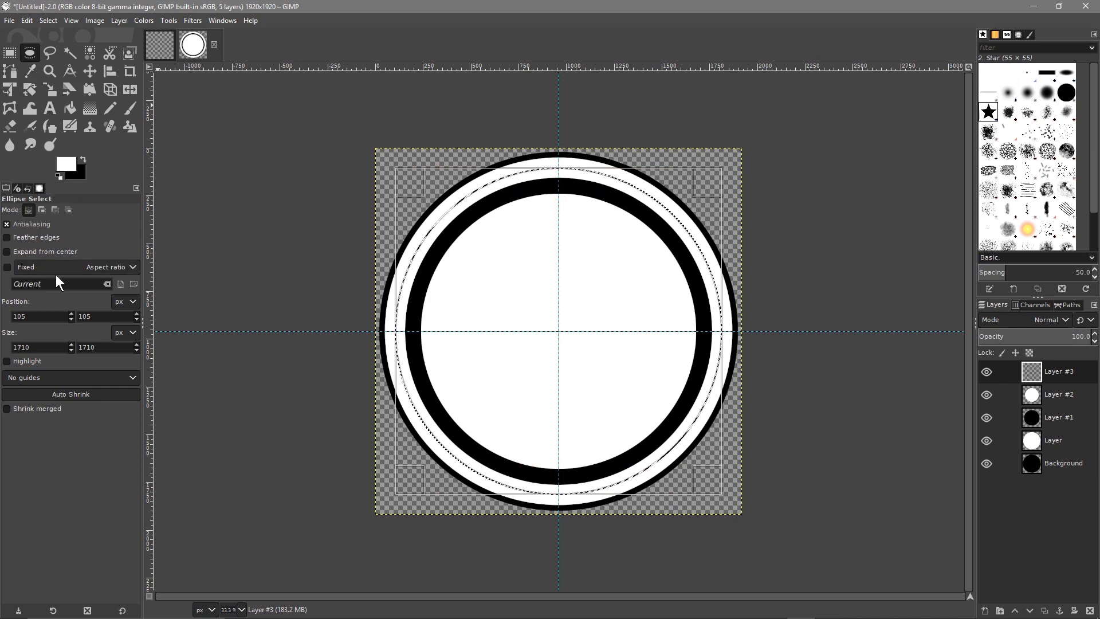
Undo both white Paintbrush strokes, keeping the circular selection, and switch to the Paintbrush tool
left_click(129, 112)
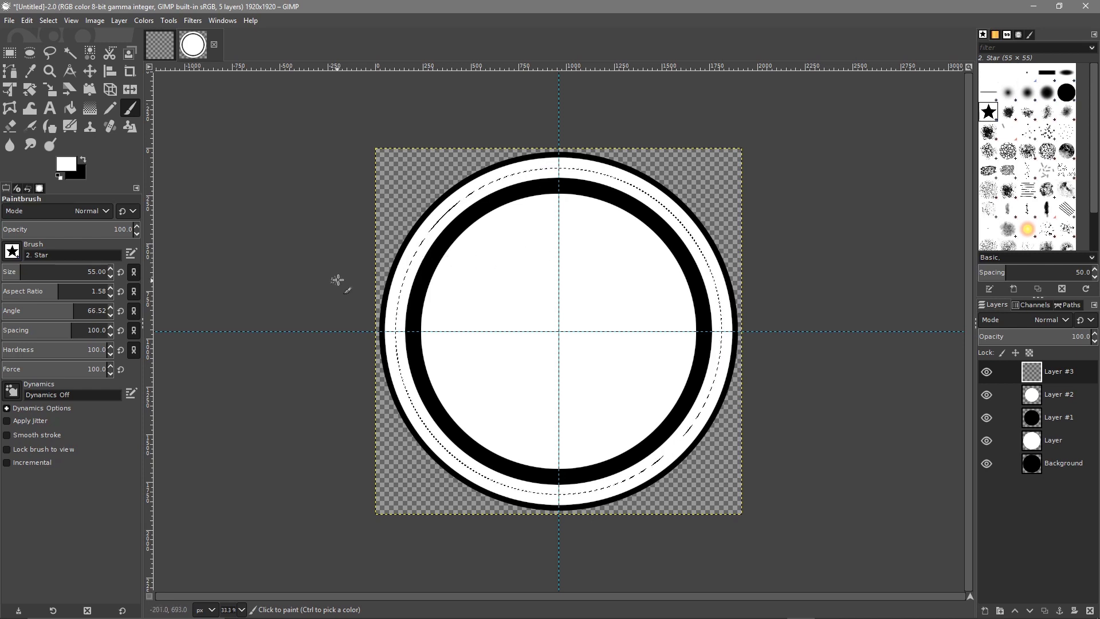
left_click(27, 21)
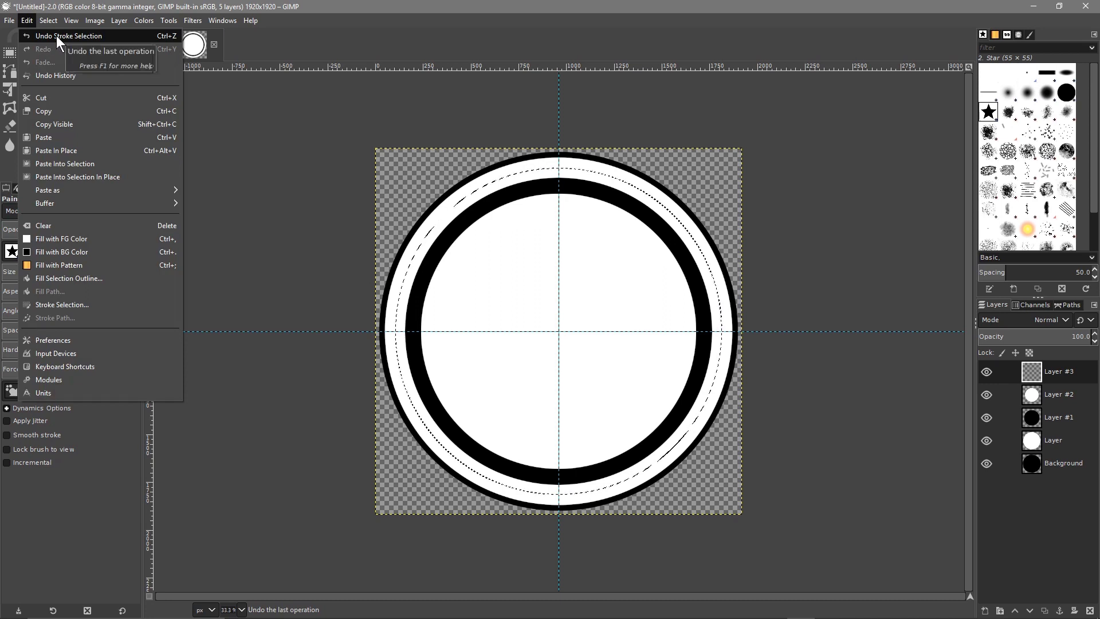
left_click(56, 35)
left_click(26, 21)
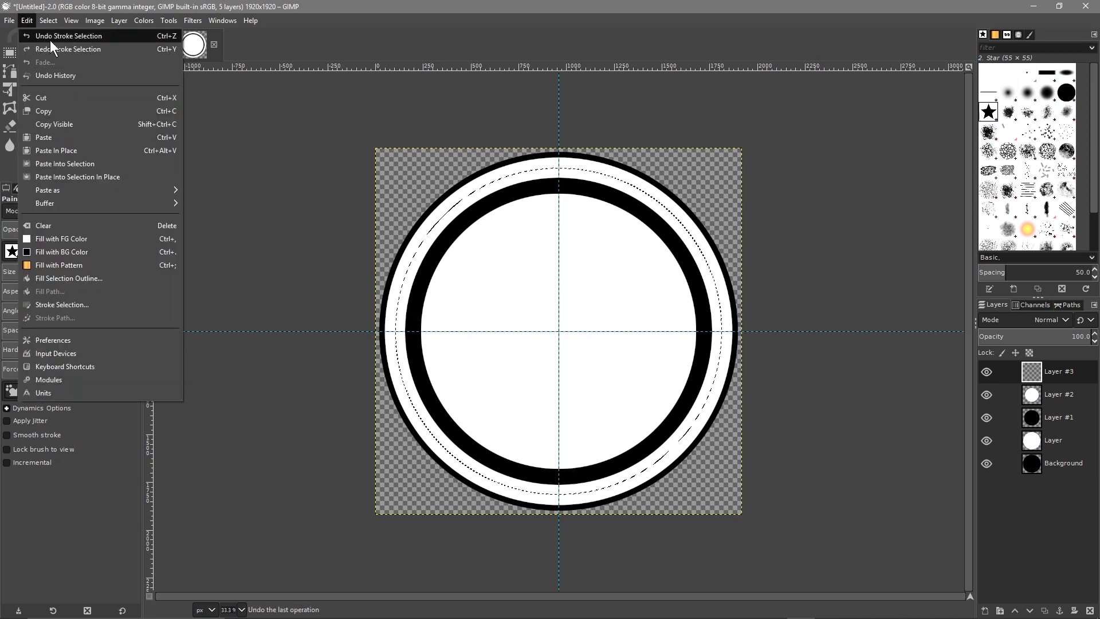
left_click(54, 36)
left_click(27, 21)
left_click(27, 22)
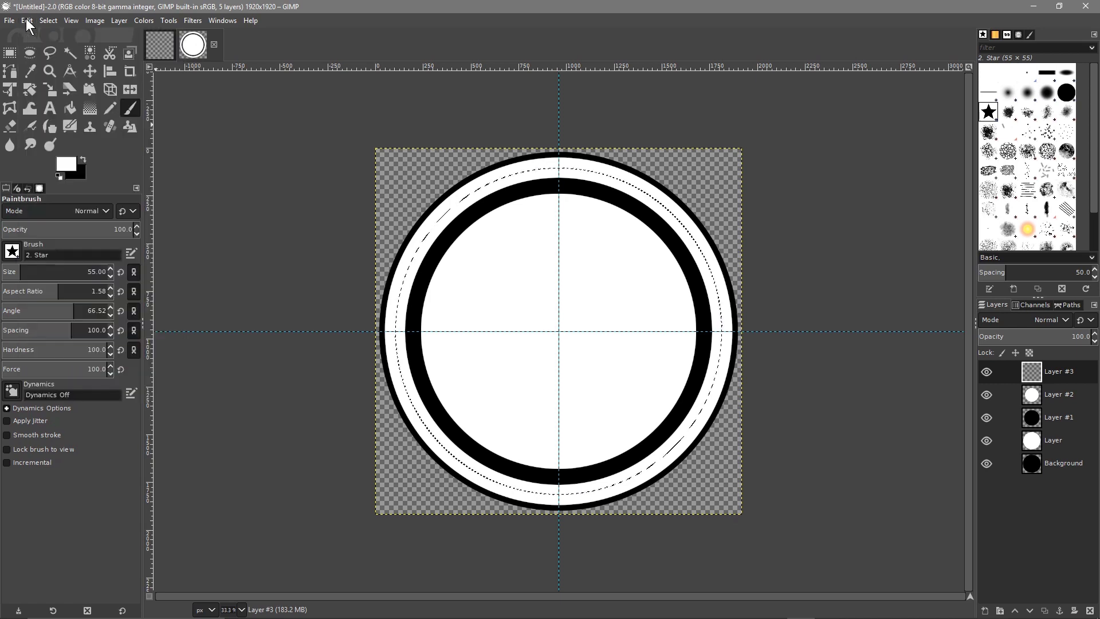
left_click(25, 19)
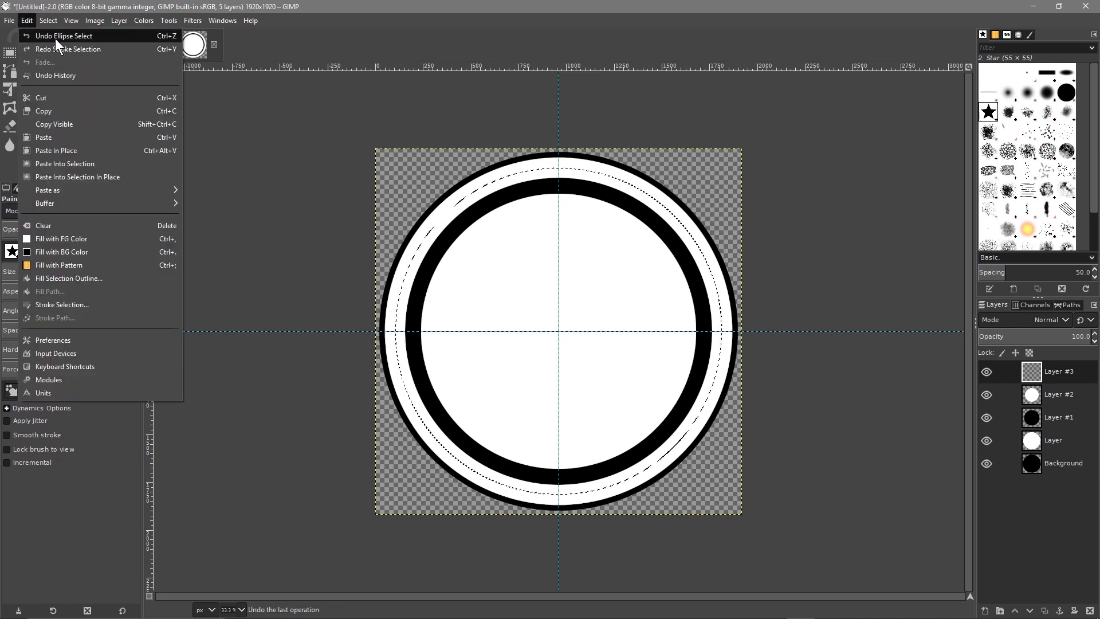
left_click(27, 21)
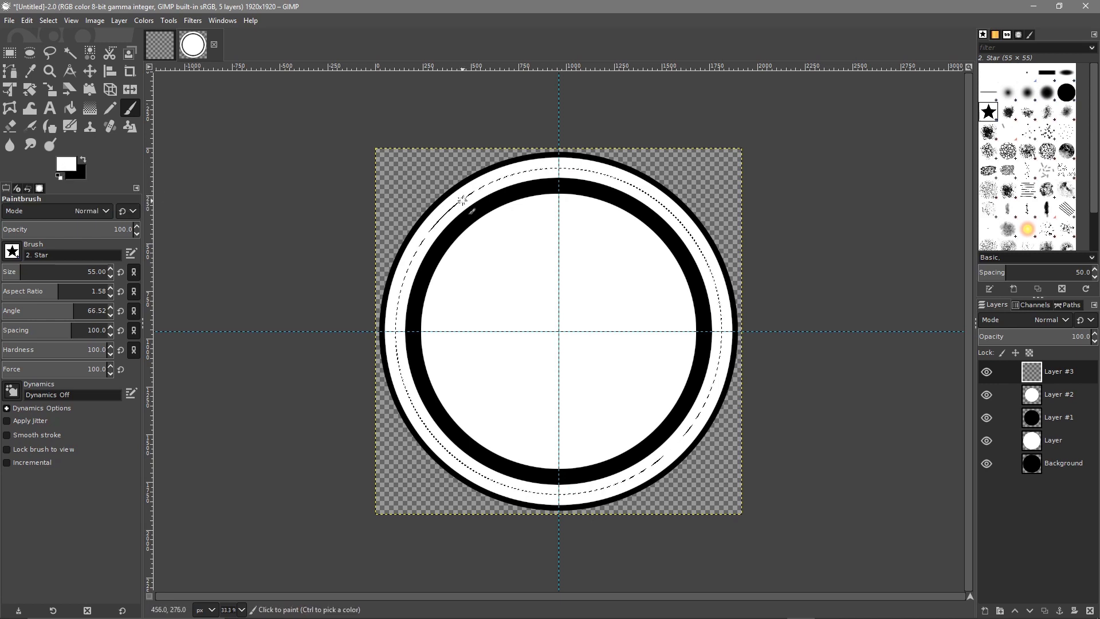
Swap the colors so black is the foreground and stroke the circular selection with the star Paintbrush, without emulated brush dynamics
left_click(83, 159)
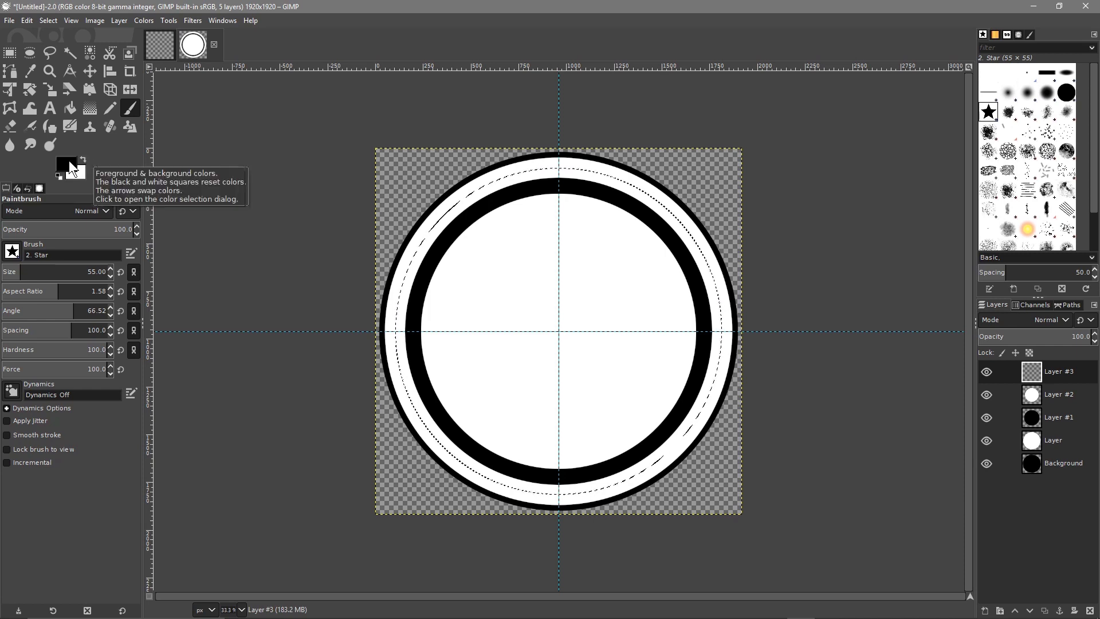
left_click(27, 21)
left_click(30, 304)
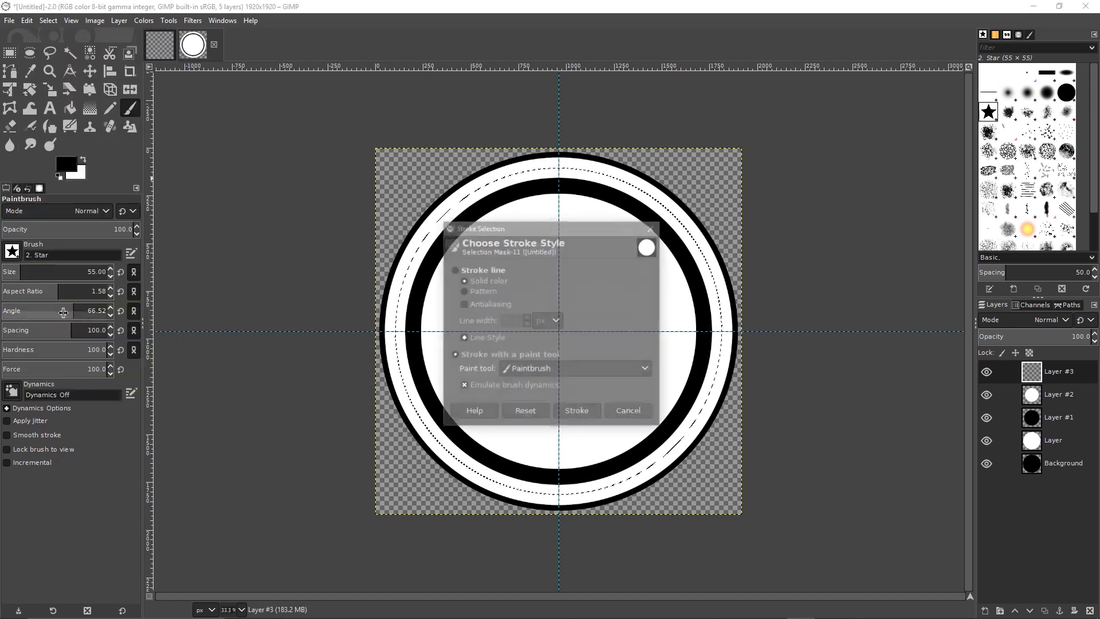
left_click(464, 385)
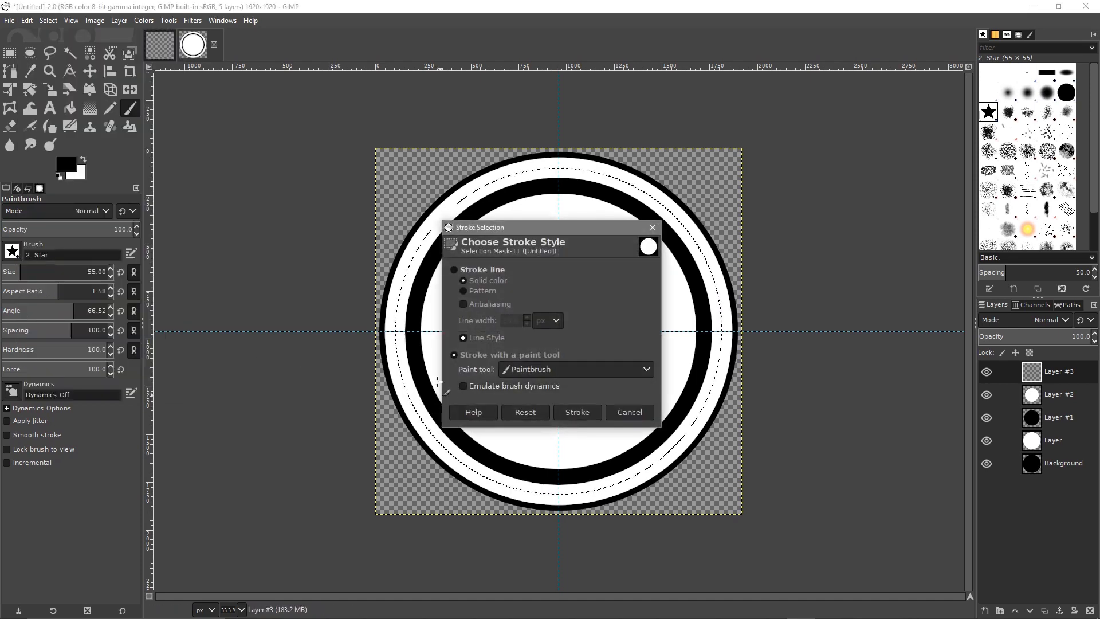
left_click(574, 411)
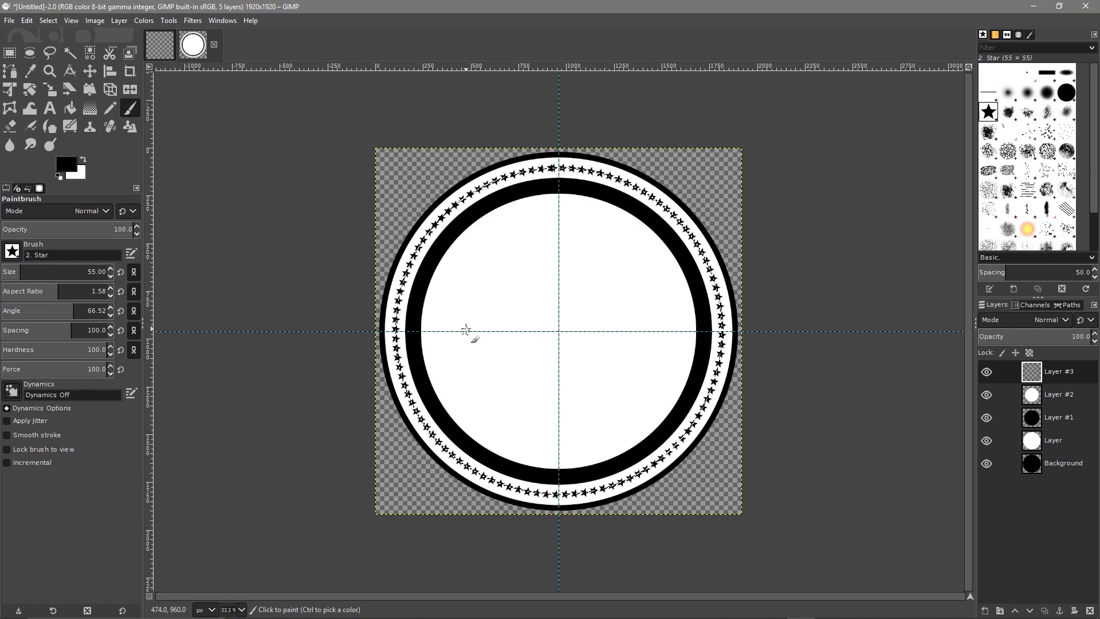
Inspect the spacing of the stars at the top of the ring and undo the black star stroke
scroll(559, 328, "up", 2)
scroll(556, 327, "down", 1)
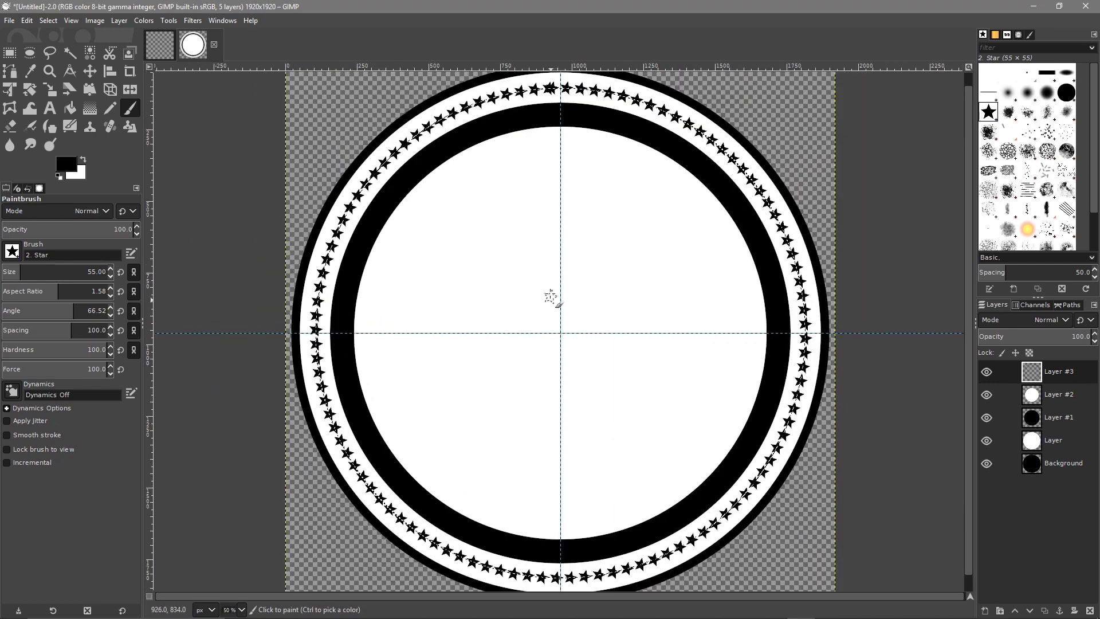
scroll(550, 91, "up", 1)
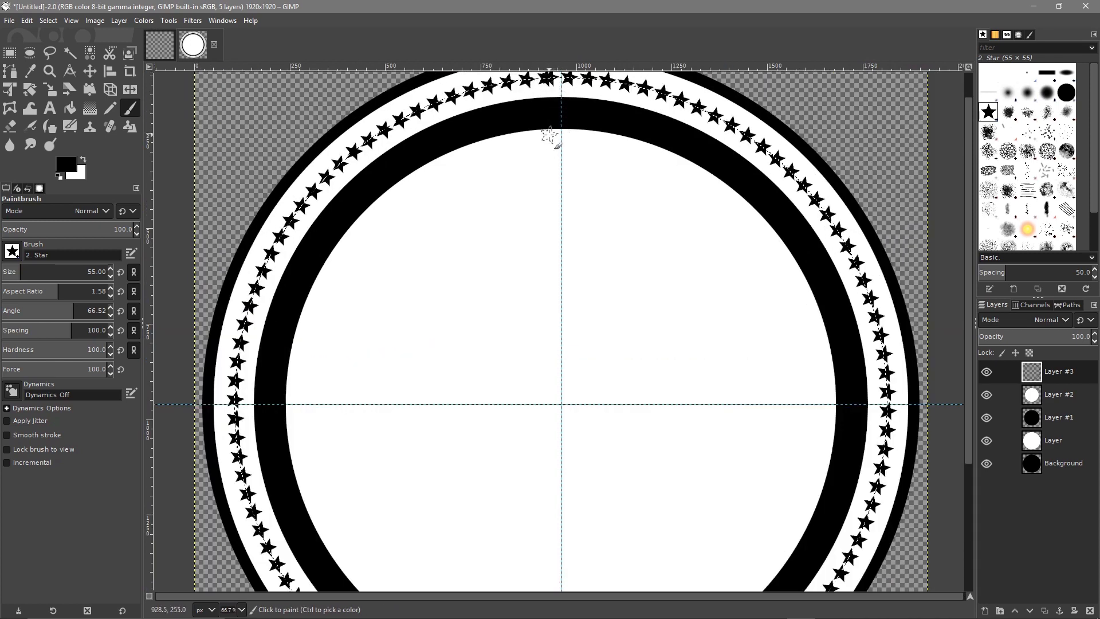
left_click_drag(549, 135, 558, 246)
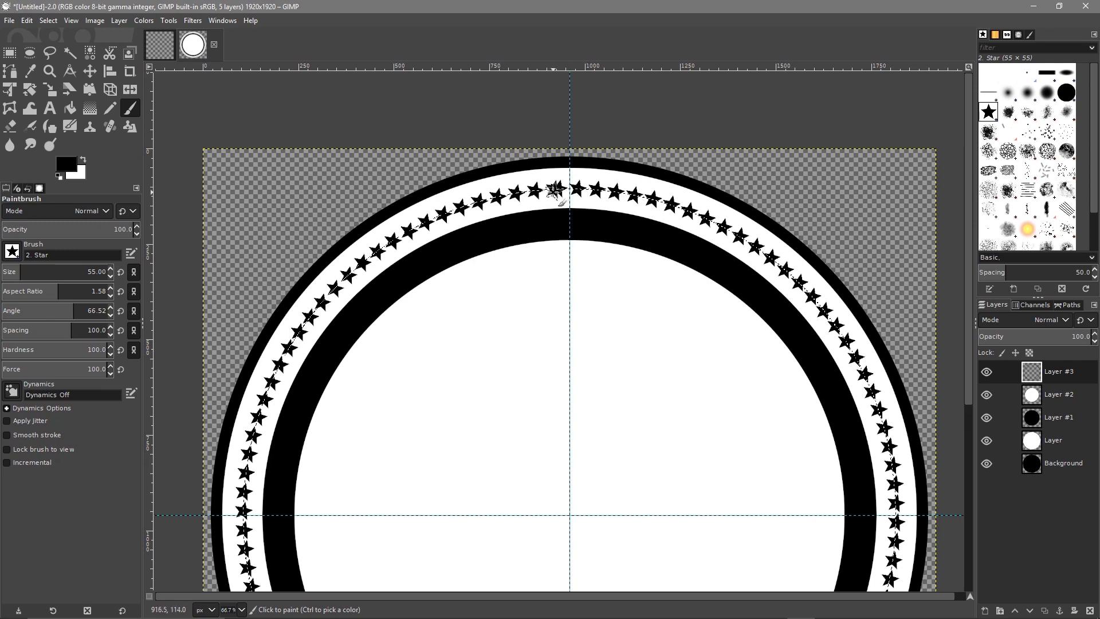
scroll(525, 355, "down", 1)
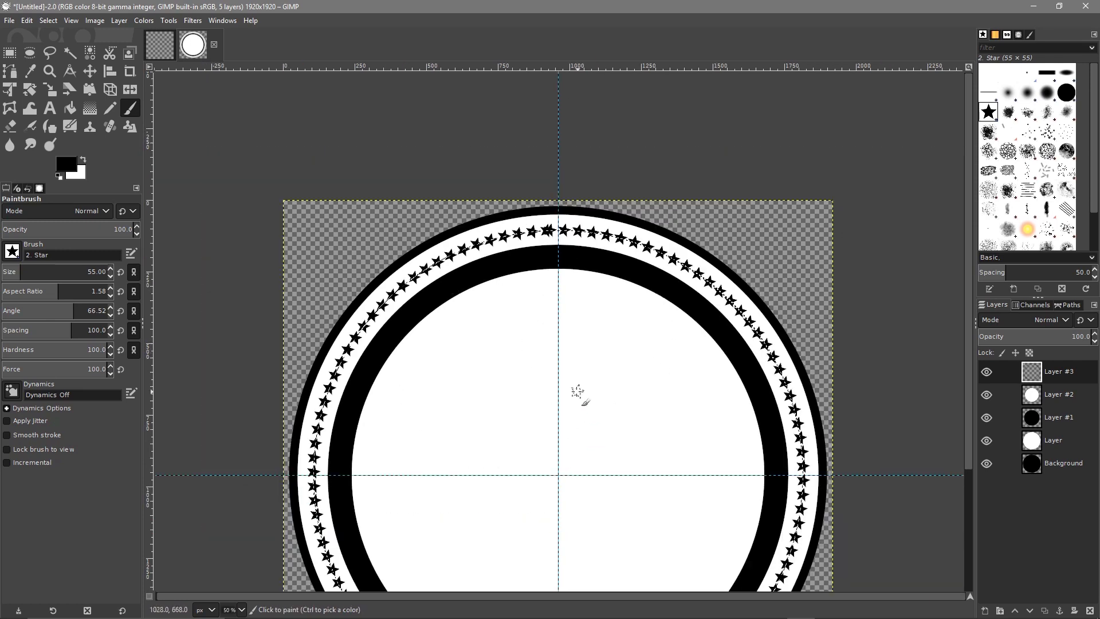
left_click_drag(573, 385, 579, 269)
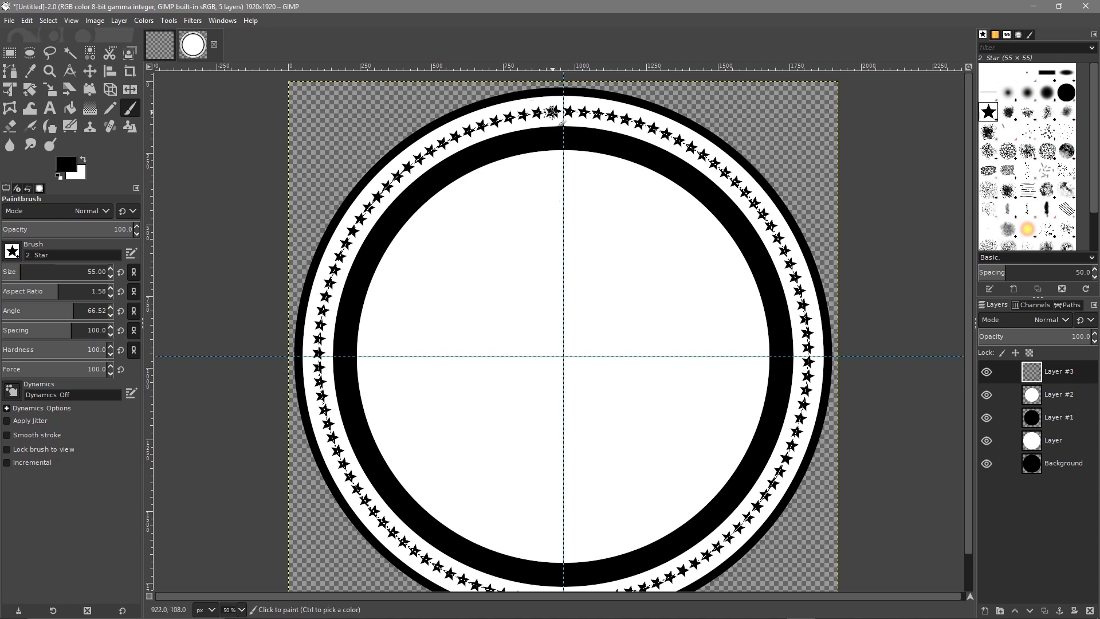
left_click(26, 20)
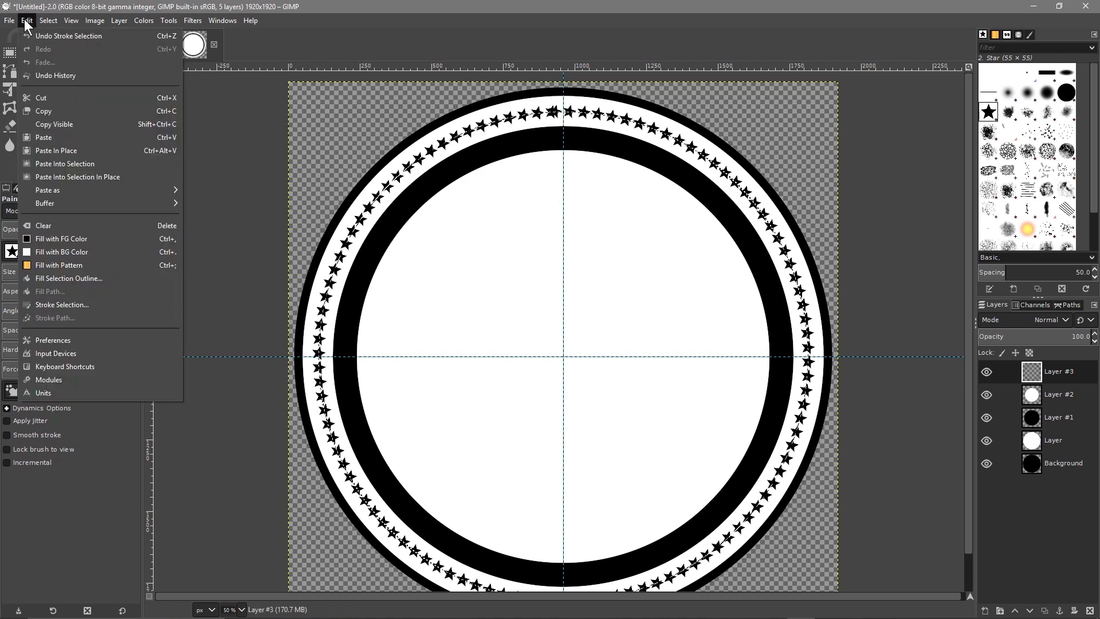
left_click(42, 35)
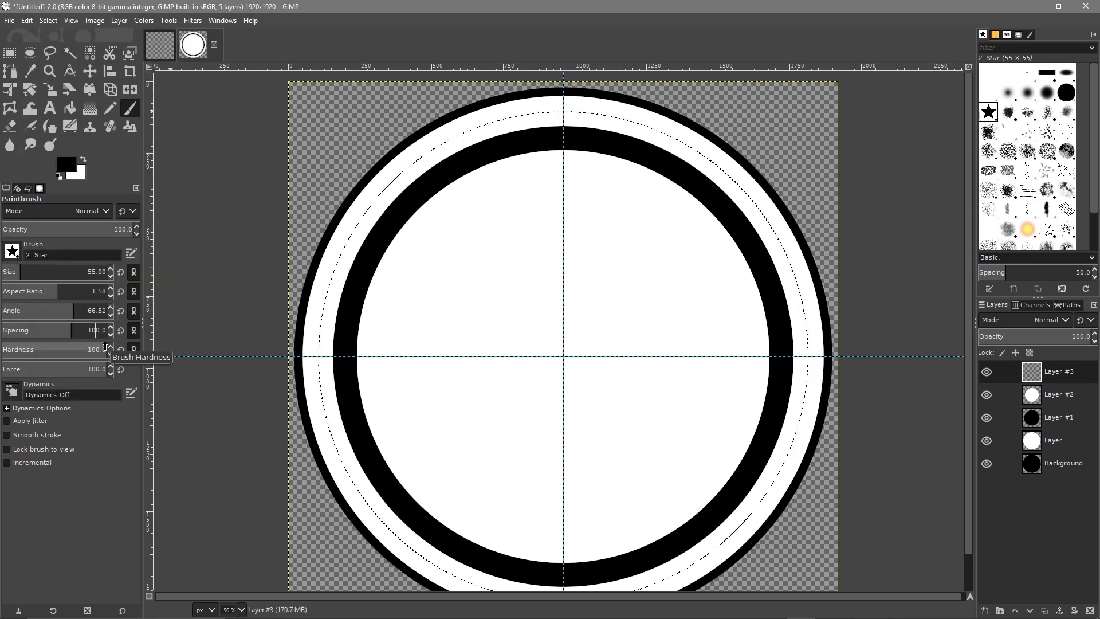
Set the star brush spacing to 110 and try stroking the circular selection with the Paintbrush in black
type("1")
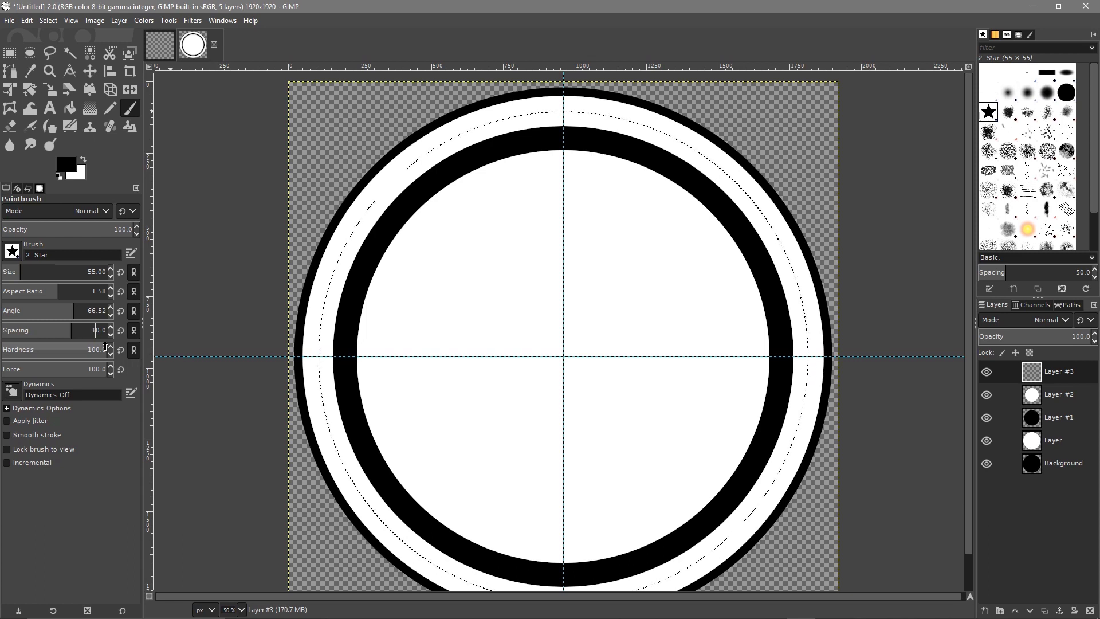
triple_click(85, 332)
left_click(29, 19)
left_click(66, 302)
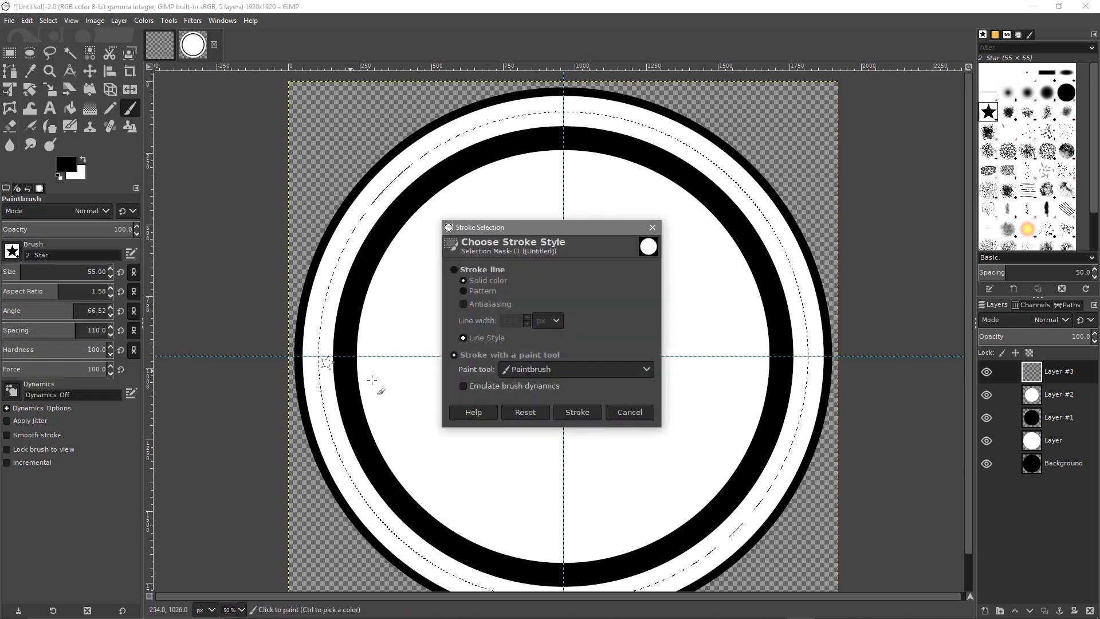
left_click(576, 409)
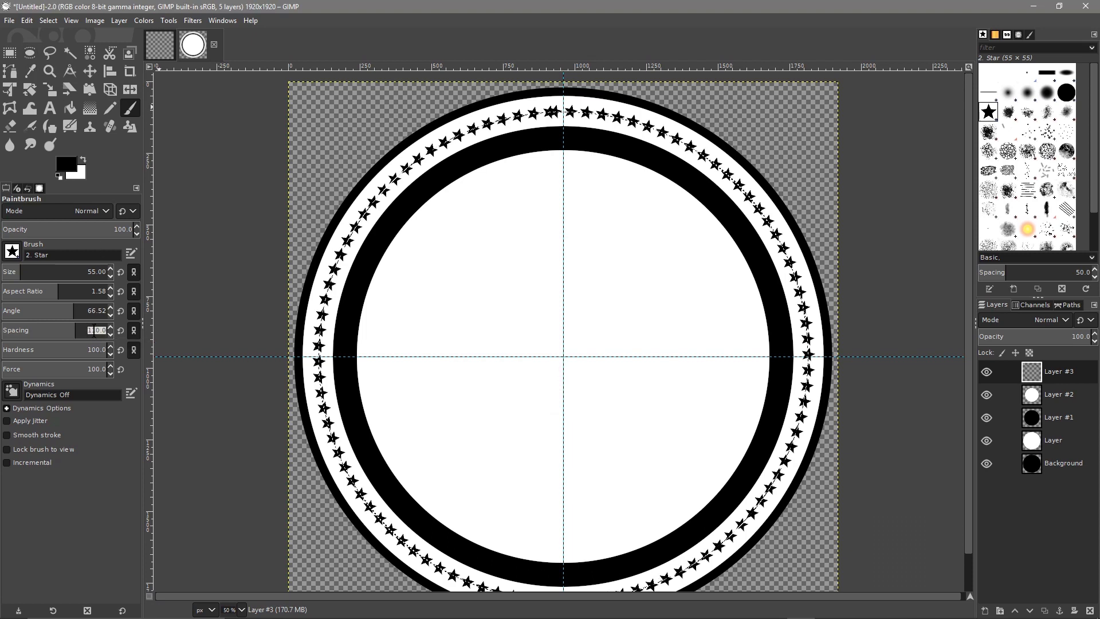
Set the brush spacing to 130, undo the last star stroke and try stroking the circular selection again
key("BackSpace")
type("3")
key("Return")
left_click(87, 332)
left_click_drag(99, 330, 95, 334)
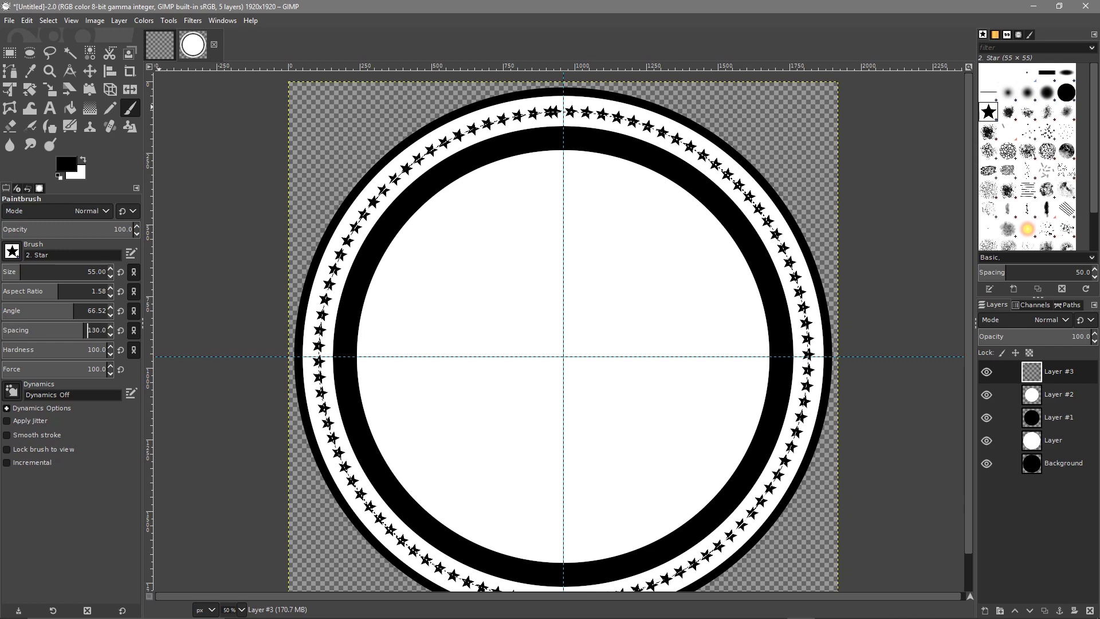
left_click(29, 20)
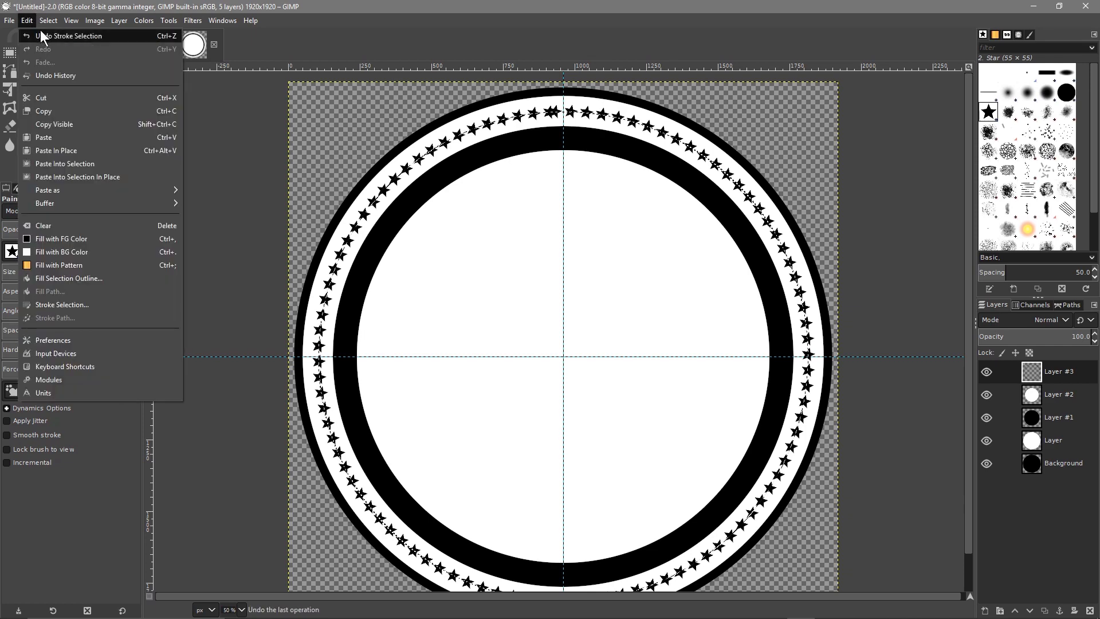
left_click(40, 34)
left_click(29, 20)
left_click(63, 304)
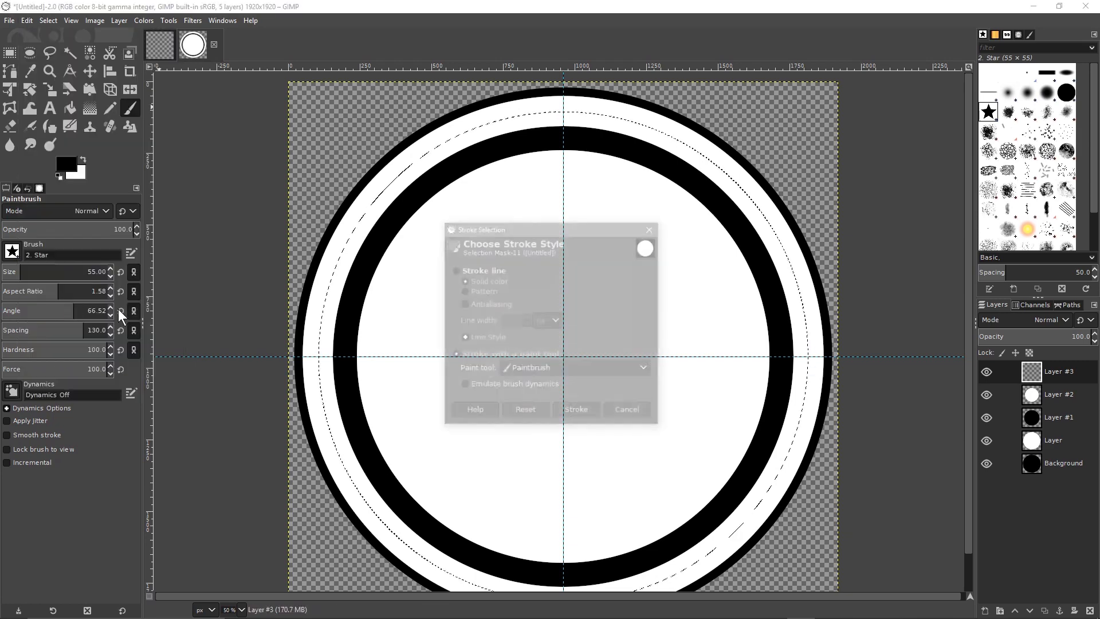
left_click(576, 412)
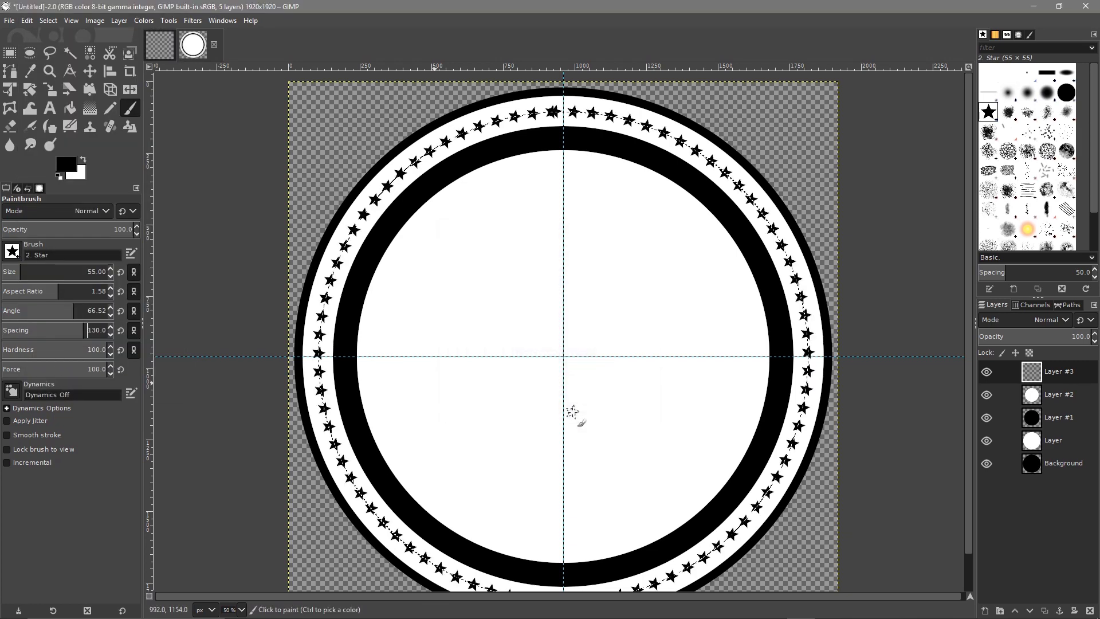
Undo the last star stroke, increase the brush spacing slightly and try another Paintbrush stroke along the circular selection
left_click(96, 324)
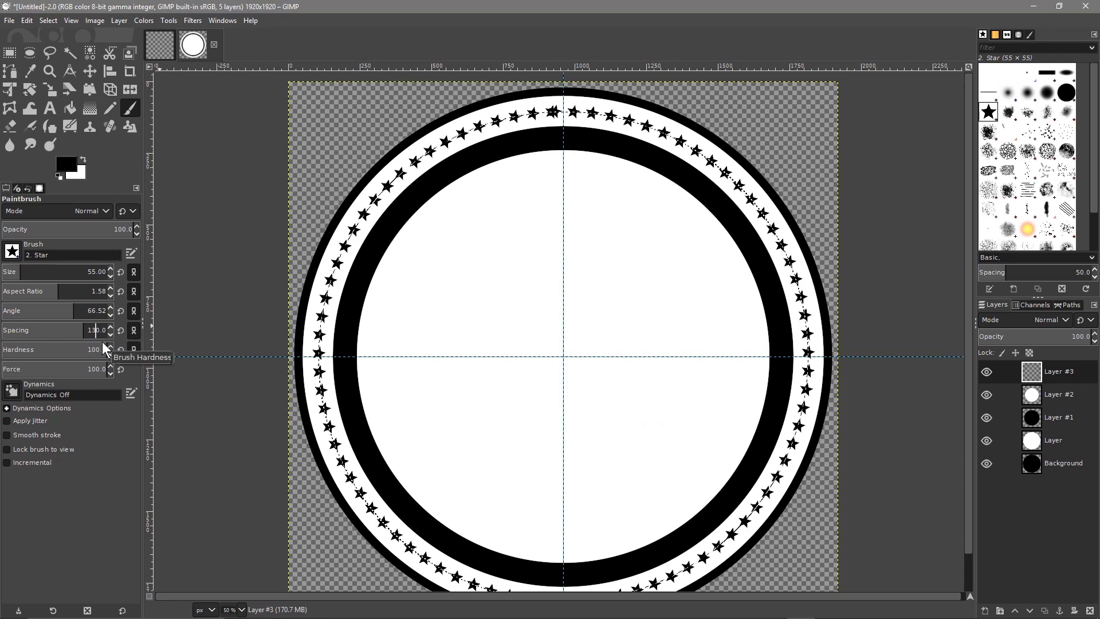
left_click(29, 21)
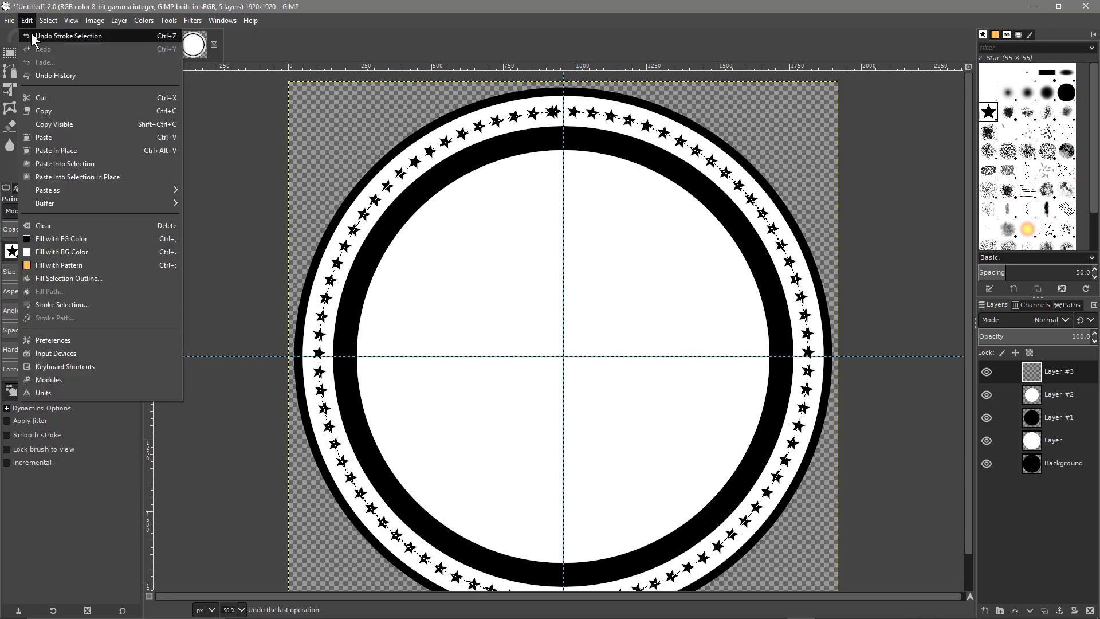
left_click(33, 35)
left_click(23, 18)
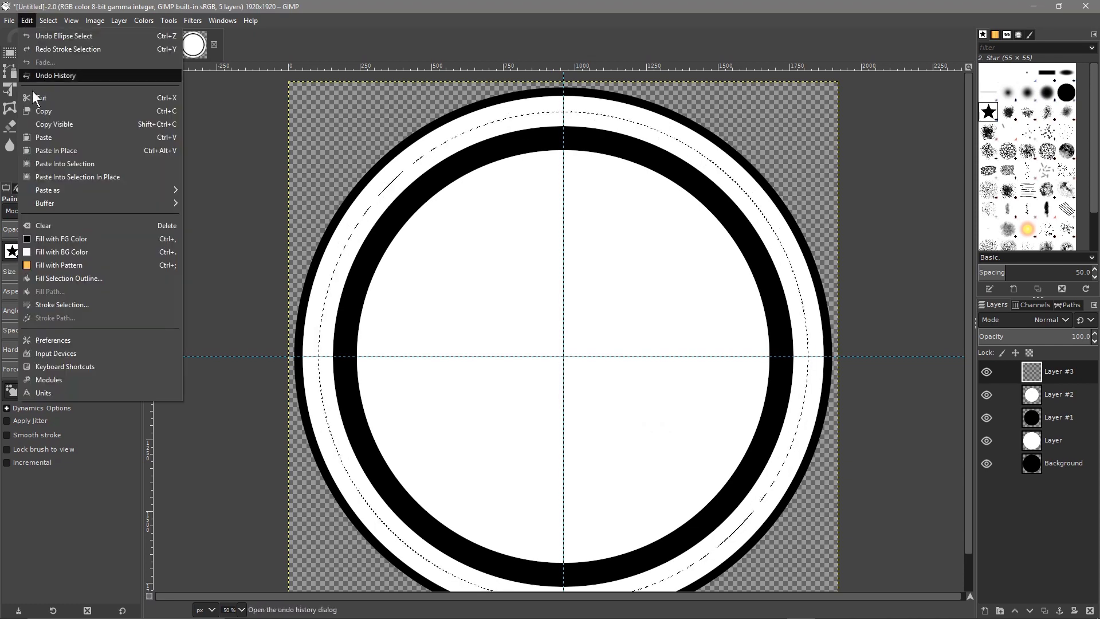
left_click(43, 305)
left_click(562, 412)
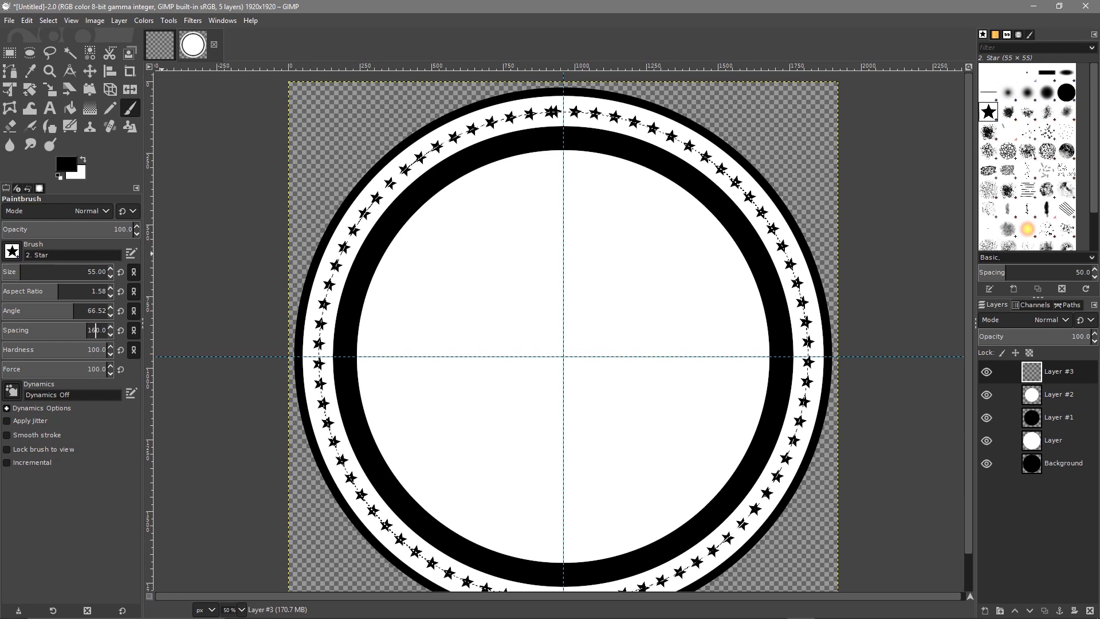
Undo the last star stroke and try stroking the circular selection with the brush spacing at 160
left_click(27, 20)
left_click(63, 35)
left_click(27, 20)
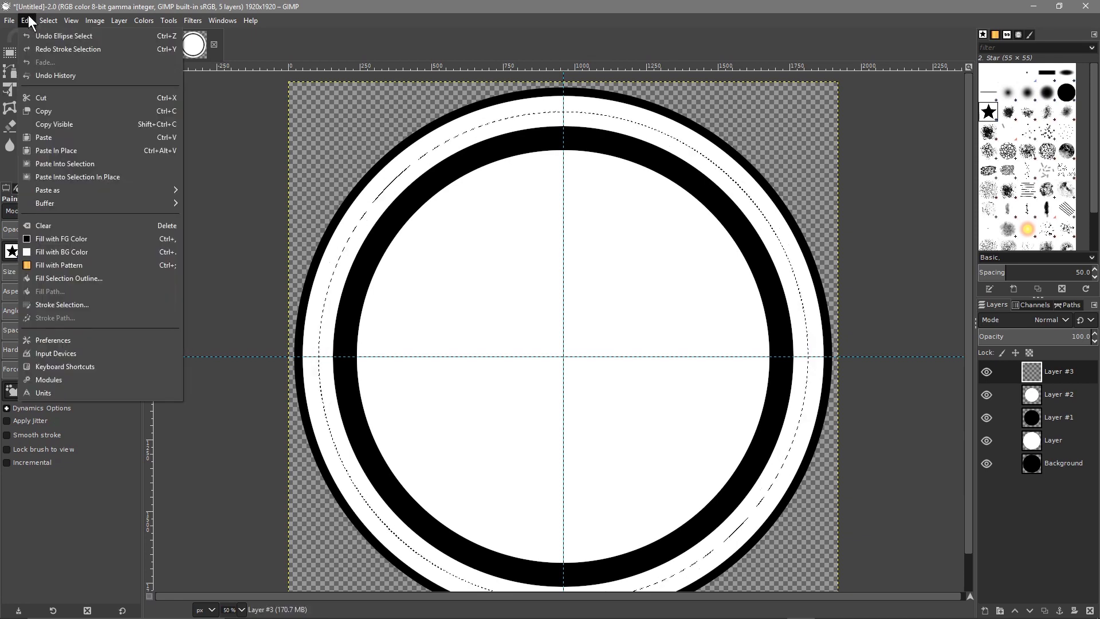
left_click(48, 306)
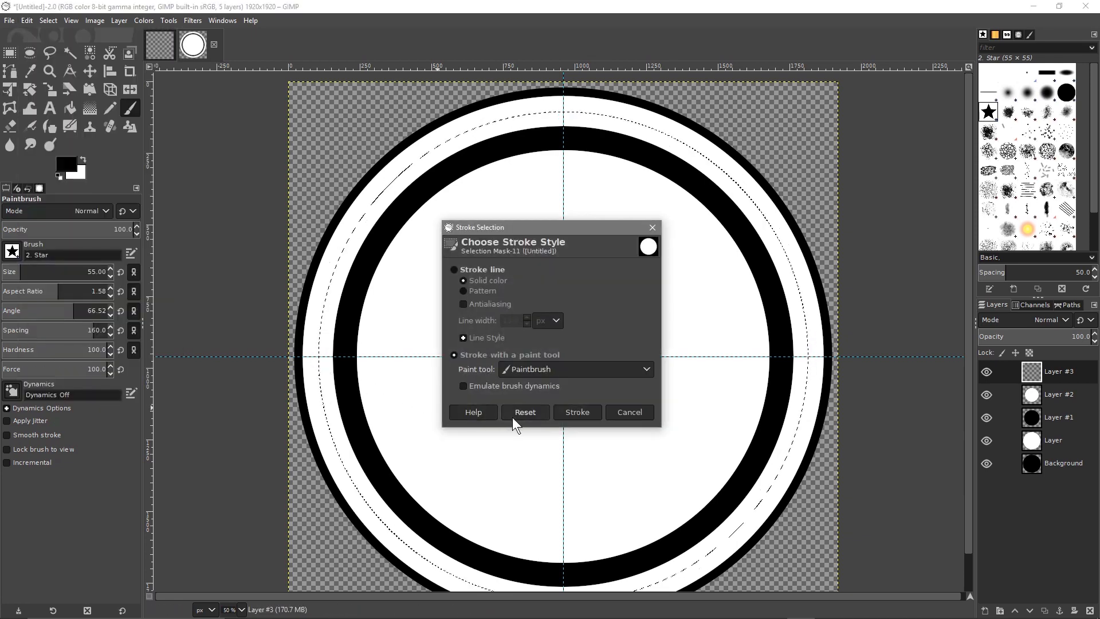
left_click(576, 412)
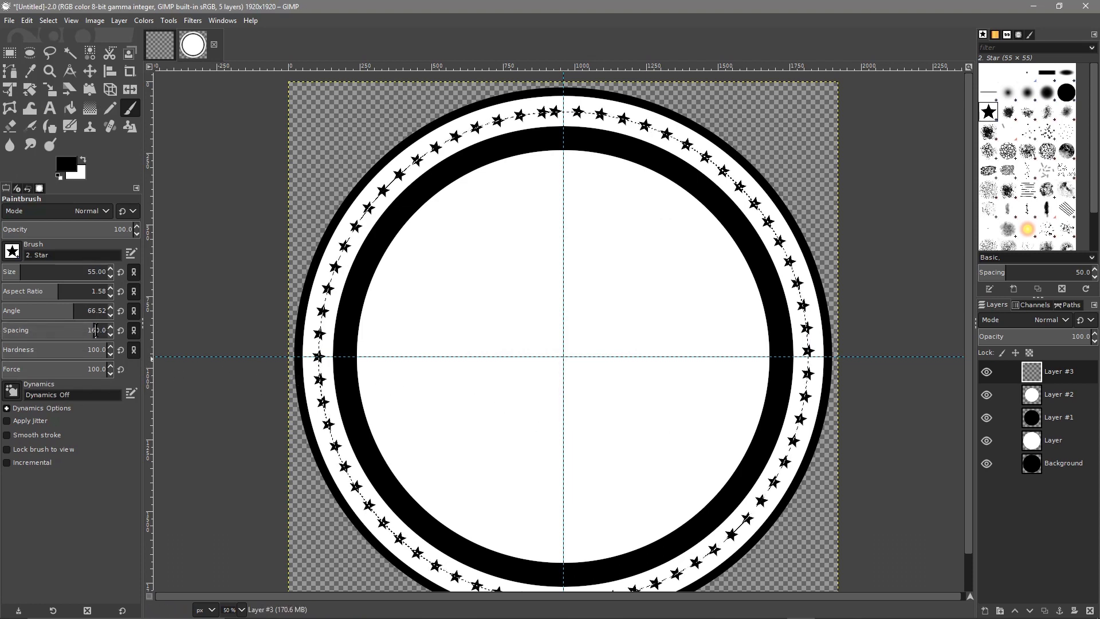
Undo the last star stroke and try stroking the circular selection with the brush spacing at 180
left_click(29, 20)
left_click(36, 36)
left_click(29, 20)
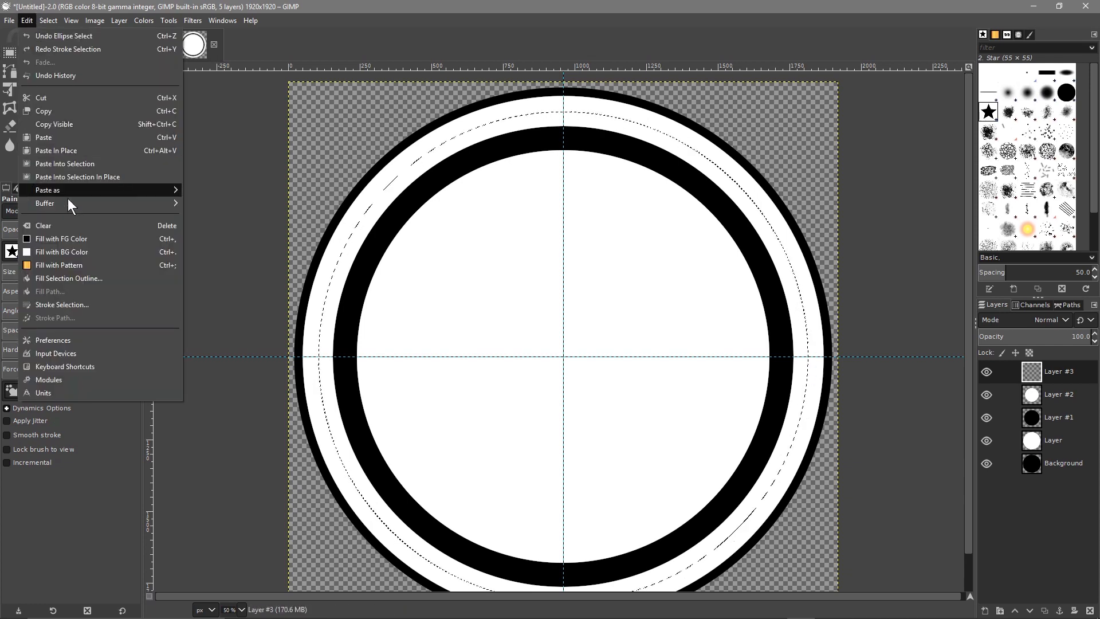
left_click(57, 303)
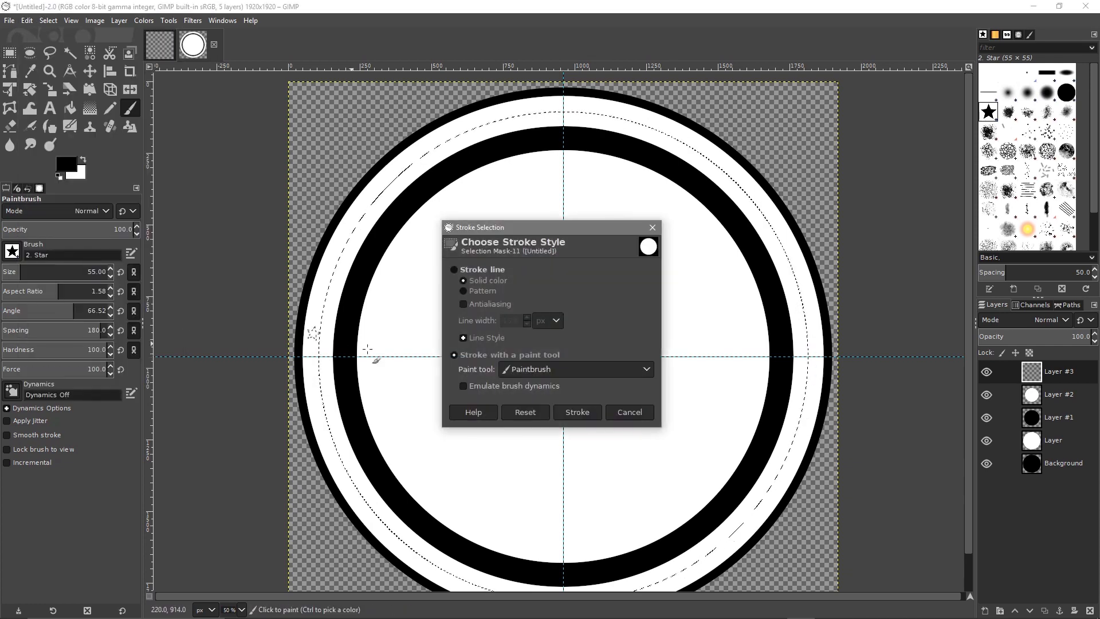
left_click(576, 412)
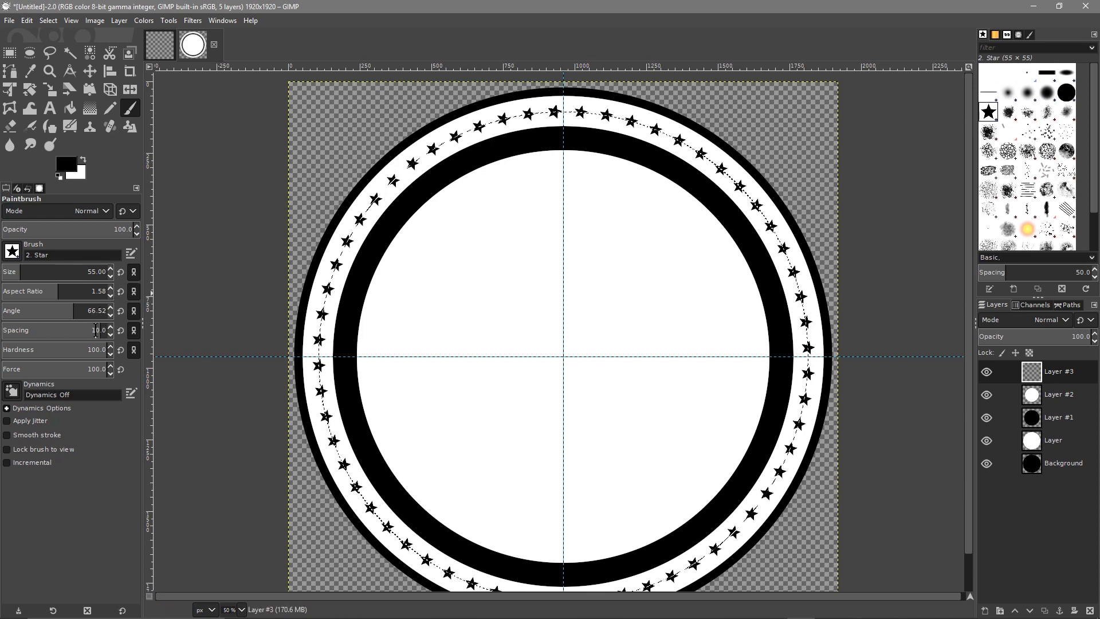
Undo the last star stroke and try stroking the circular selection with the brush spacing at 170
left_click(27, 21)
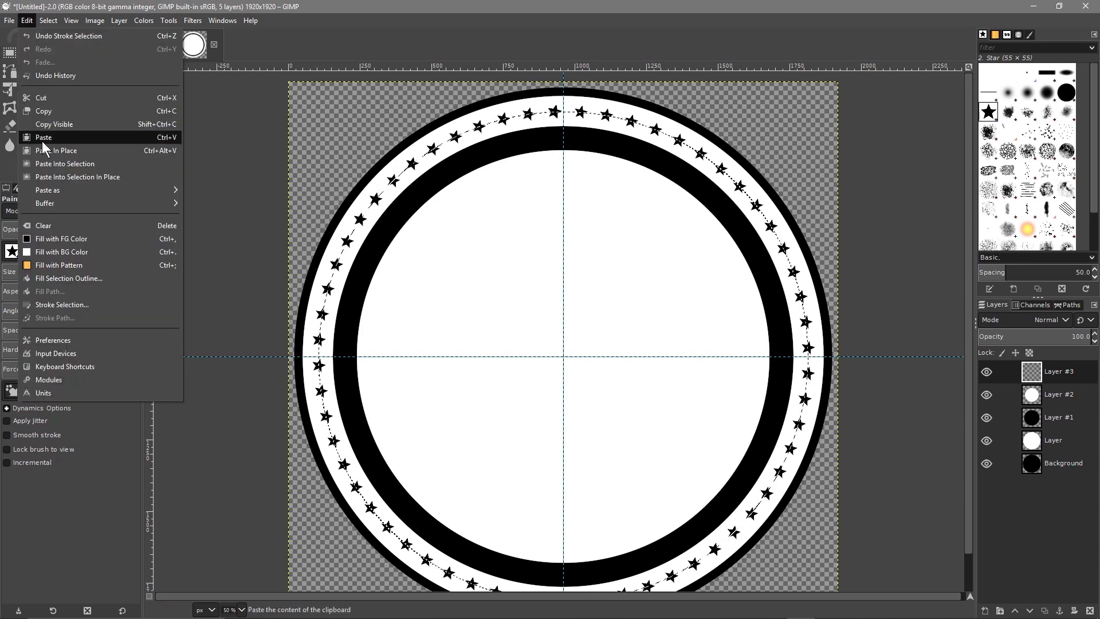
left_click(40, 36)
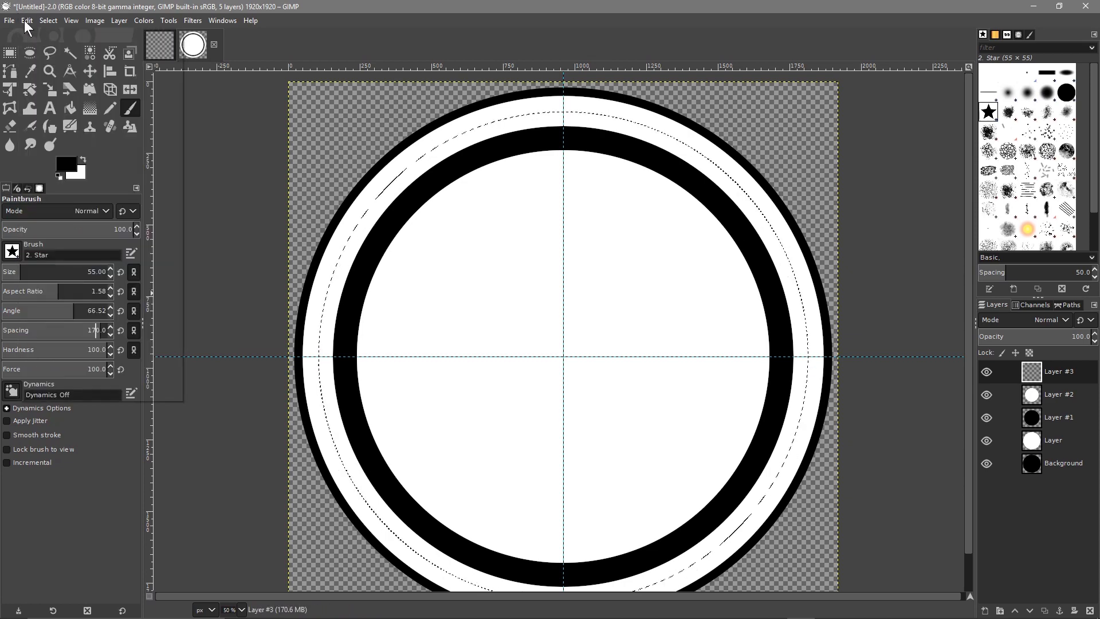
left_click(27, 20)
left_click(71, 305)
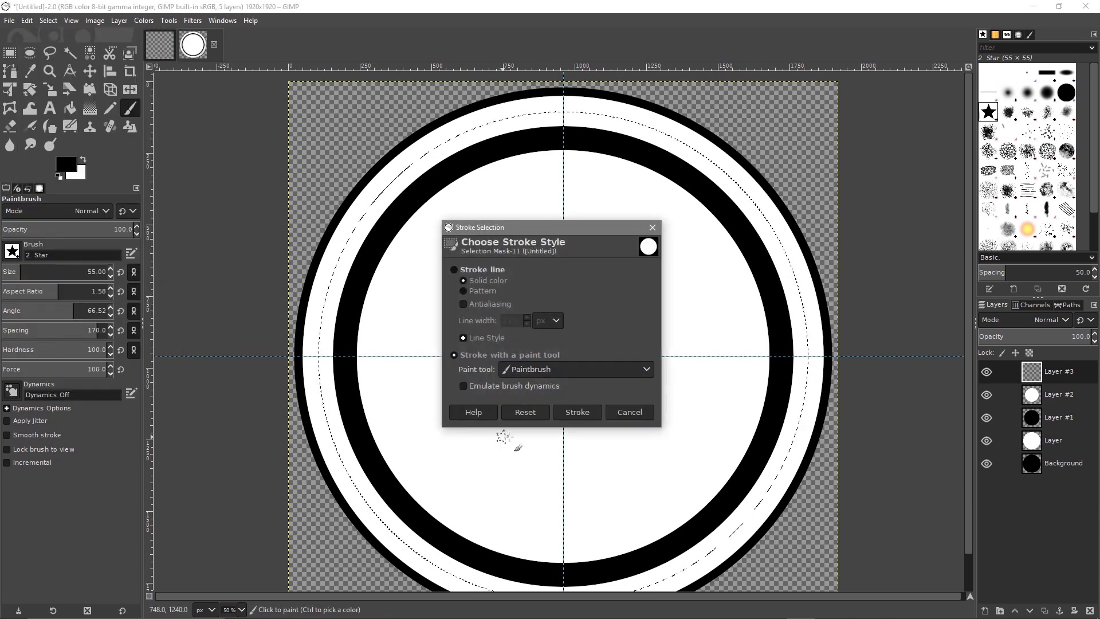
left_click(577, 410)
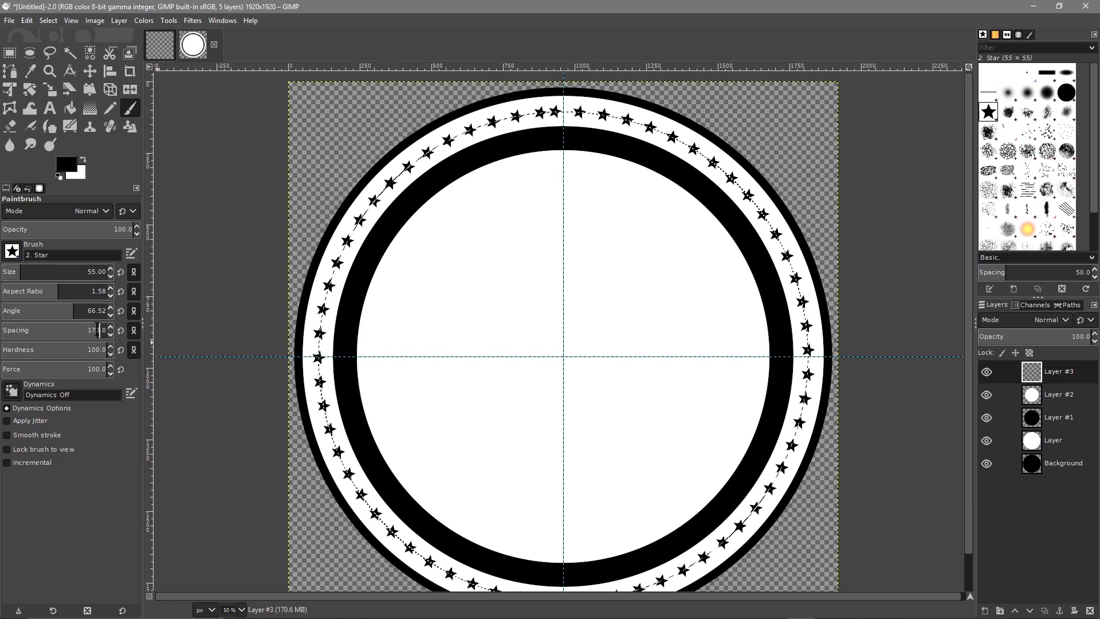
Set the brush spacing to 175, undo the last star stroke and try stroking the circular selection again
key("BackSpace")
type("5")
left_click(25, 21)
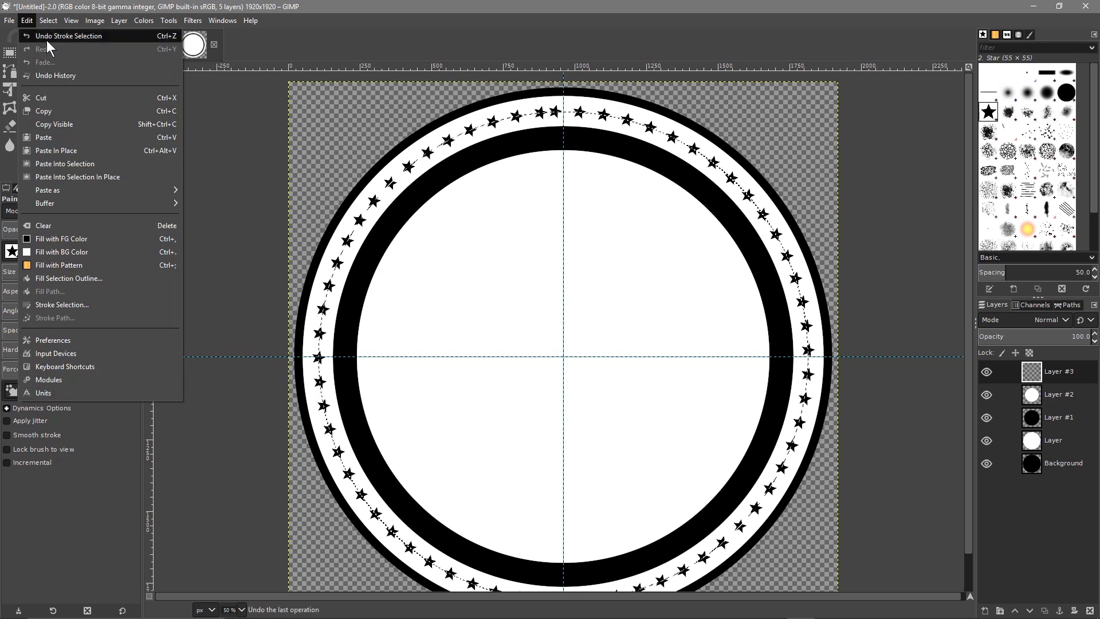
left_click(47, 36)
left_click(27, 20)
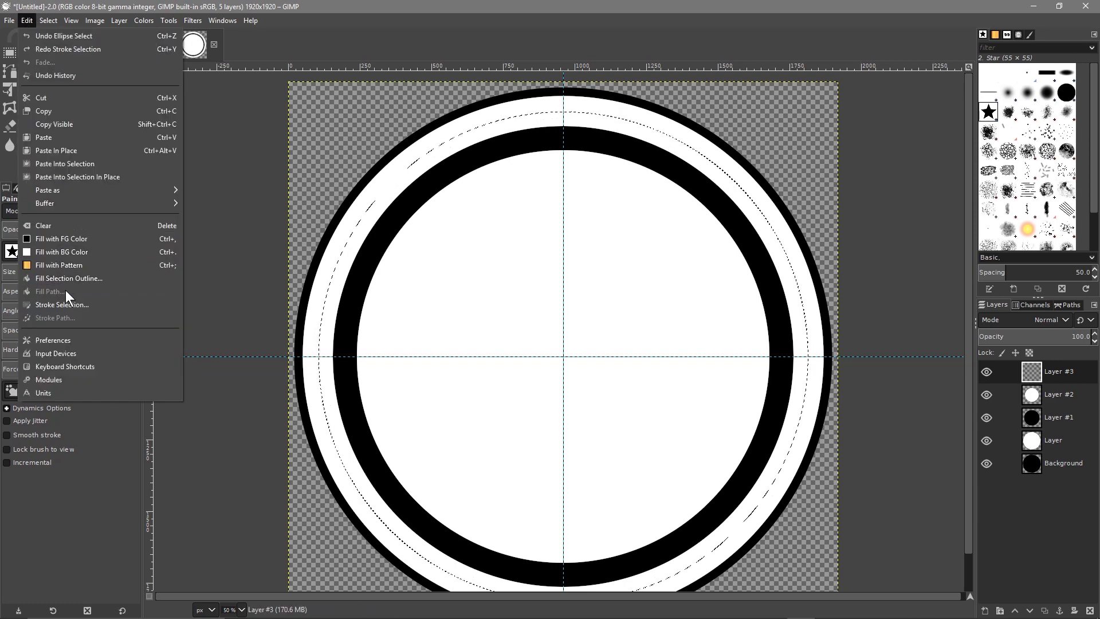
left_click(67, 308)
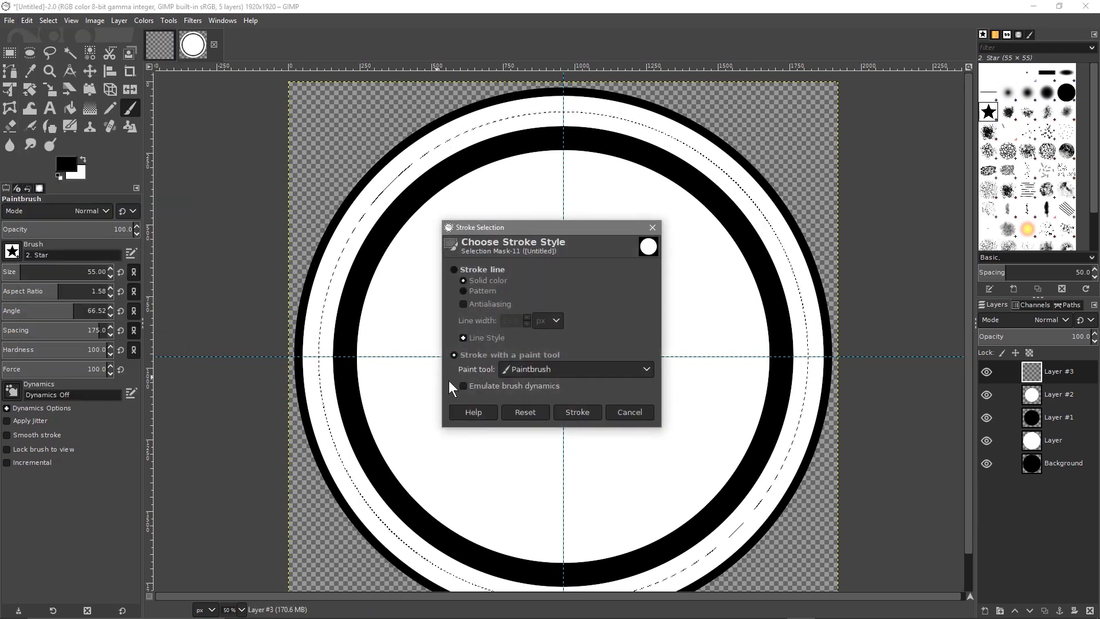
left_click(568, 409)
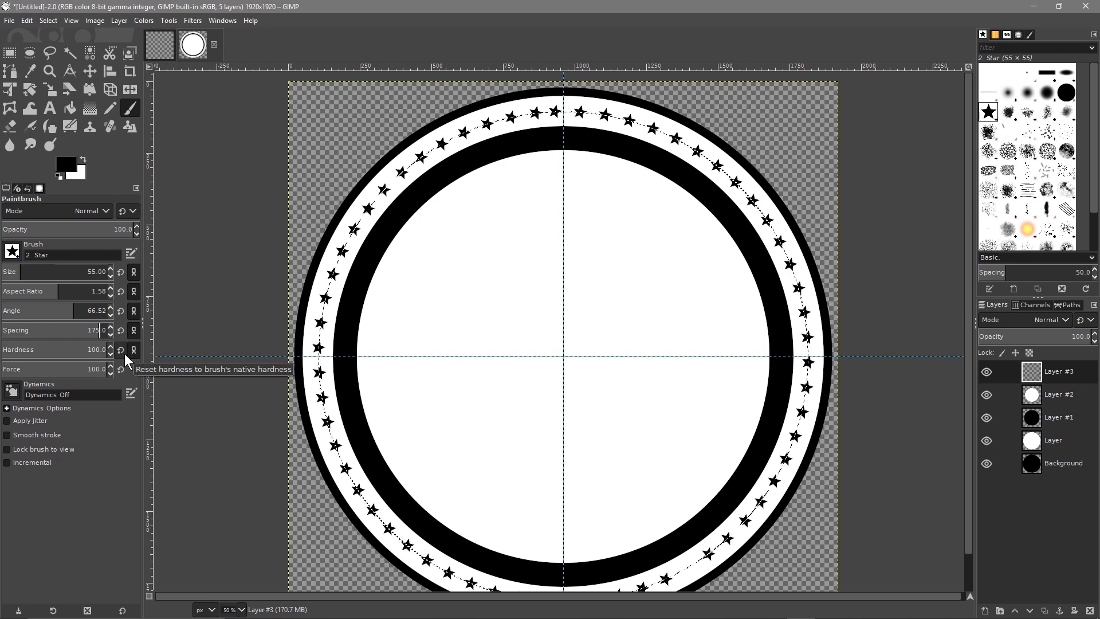
Undo the last star stroke, set the brush spacing to 172 and stroke the circular selection with the star Paintbrush
left_click(27, 21)
left_click(44, 37)
left_click(27, 20)
left_click(62, 305)
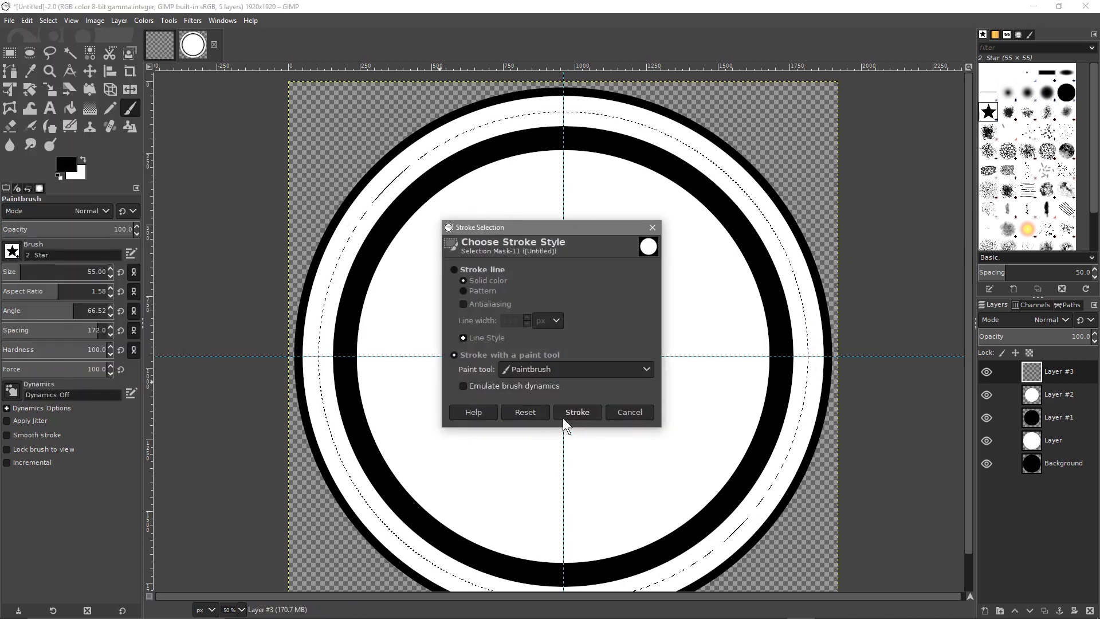
left_click(577, 410)
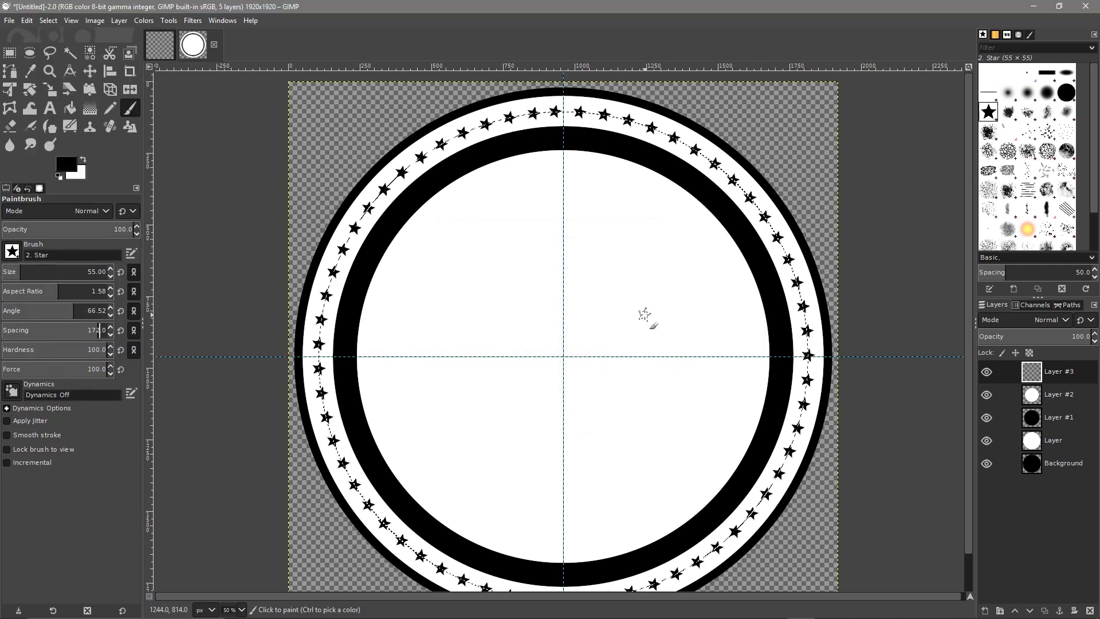
Compare the spacing and orientation of the star ring with the finished logo in the other open image
scroll(607, 346, "down", 2)
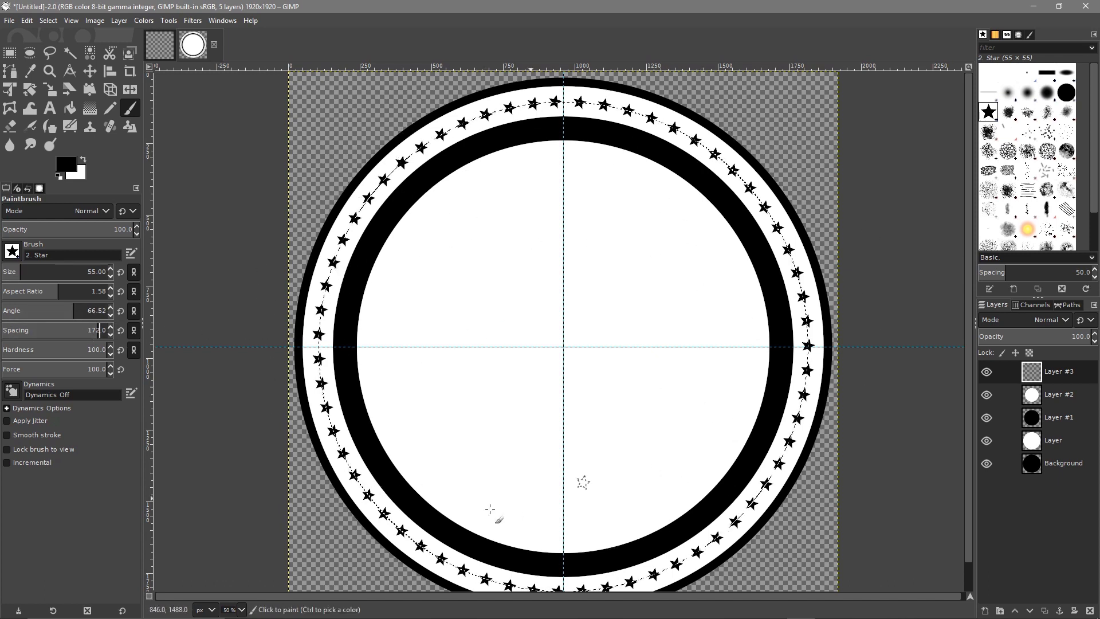
left_click(165, 49)
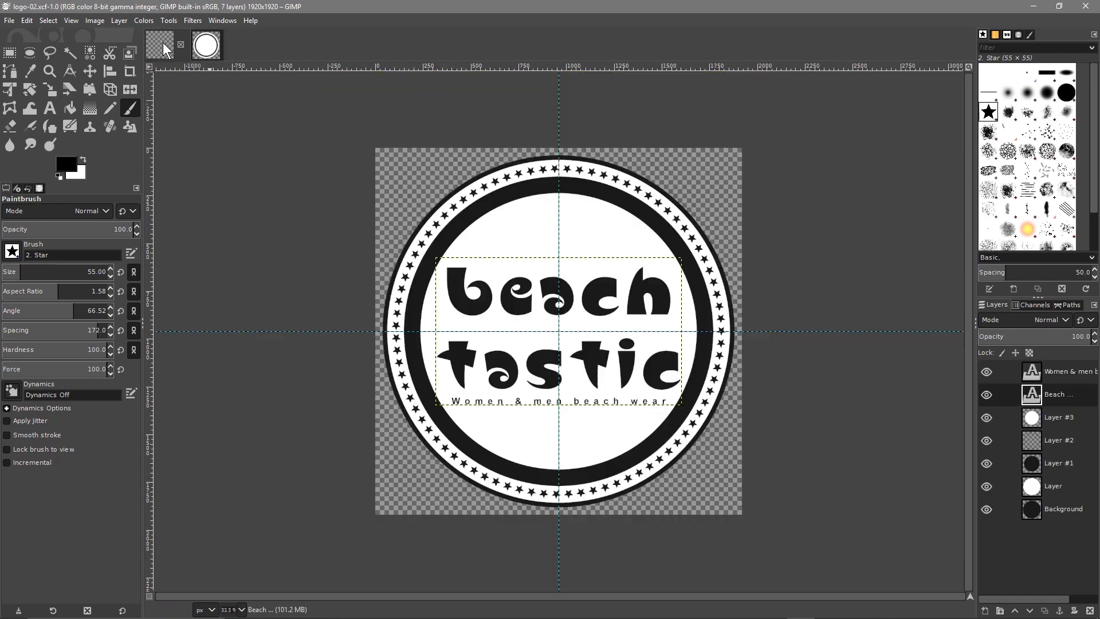
left_click(199, 49)
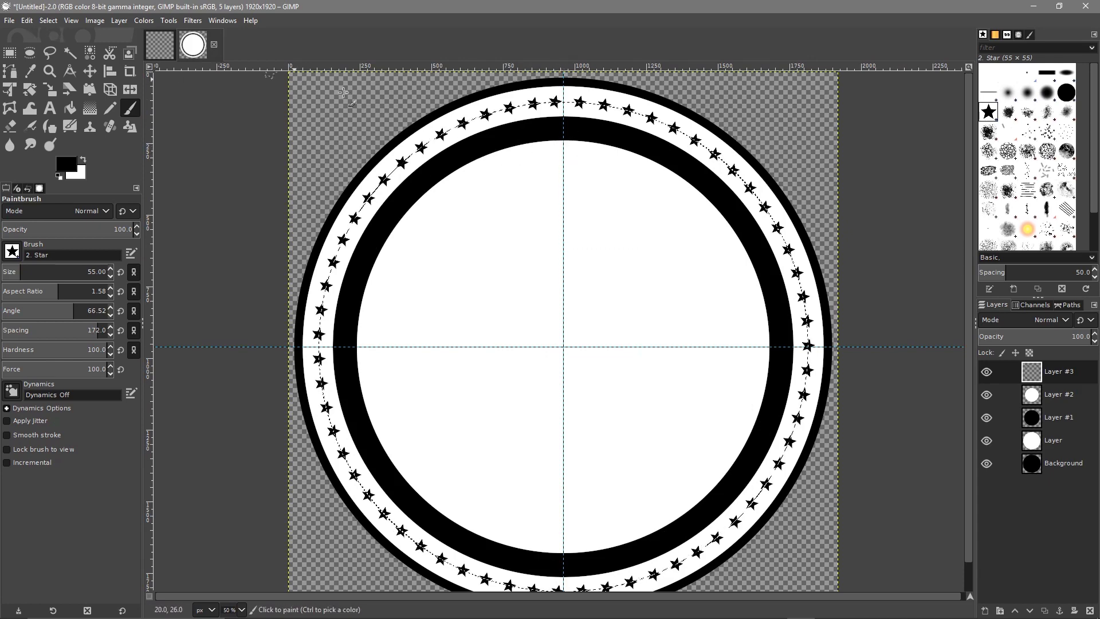
Undo the last star stroke and stroke the circular selection again with the Paintbrush, with Emulate brush dynamics enabled
left_click(27, 20)
mouse_move(27, 20)
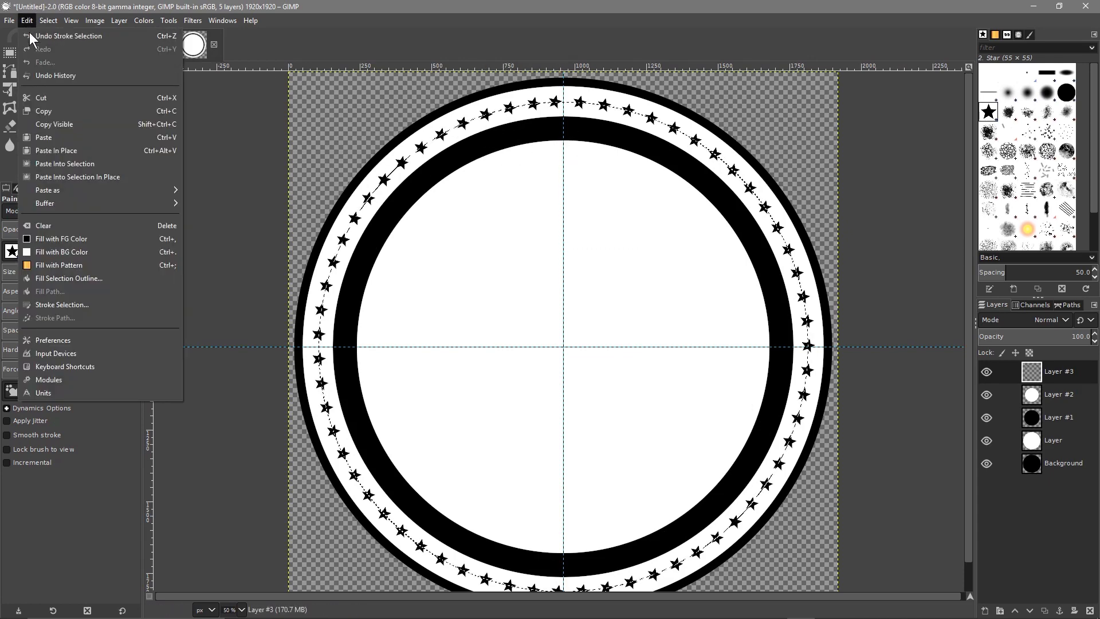
left_click(64, 37)
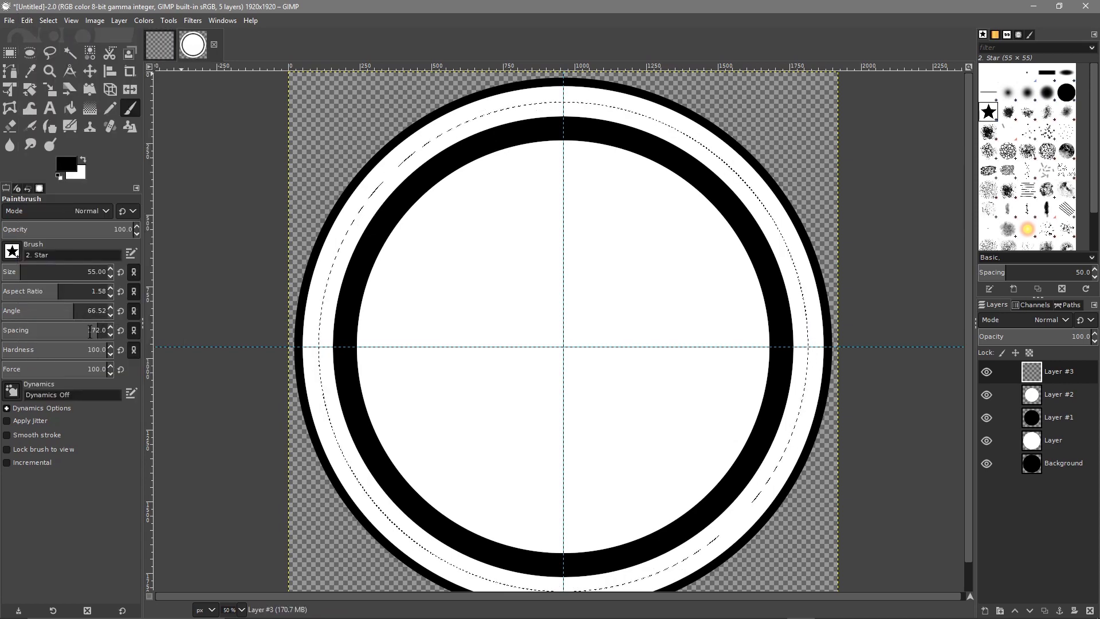
left_click(27, 21)
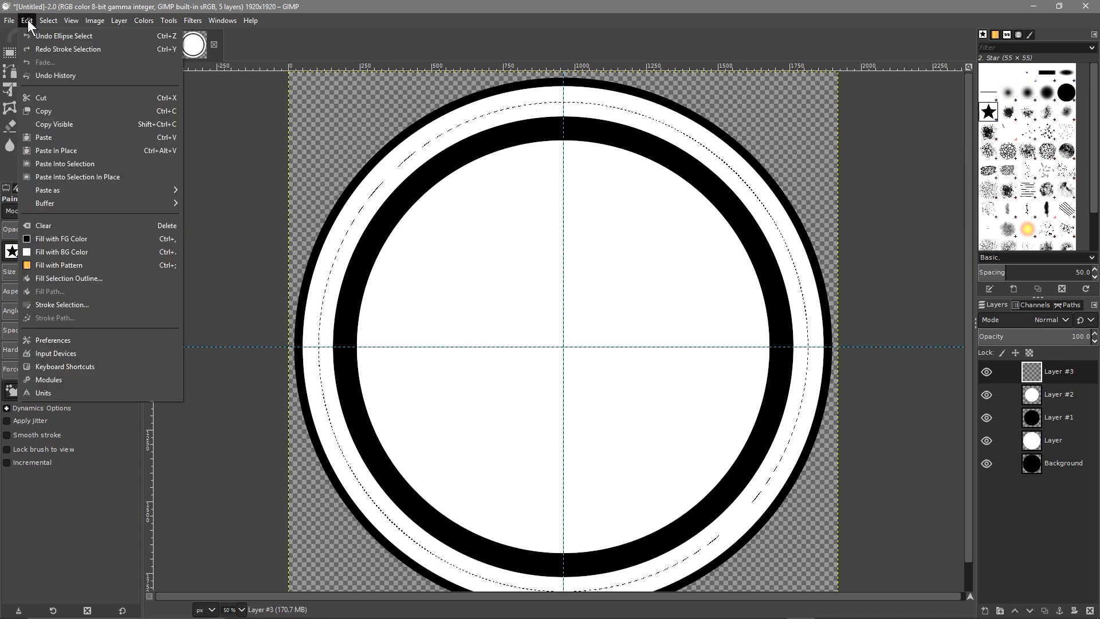
left_click(63, 306)
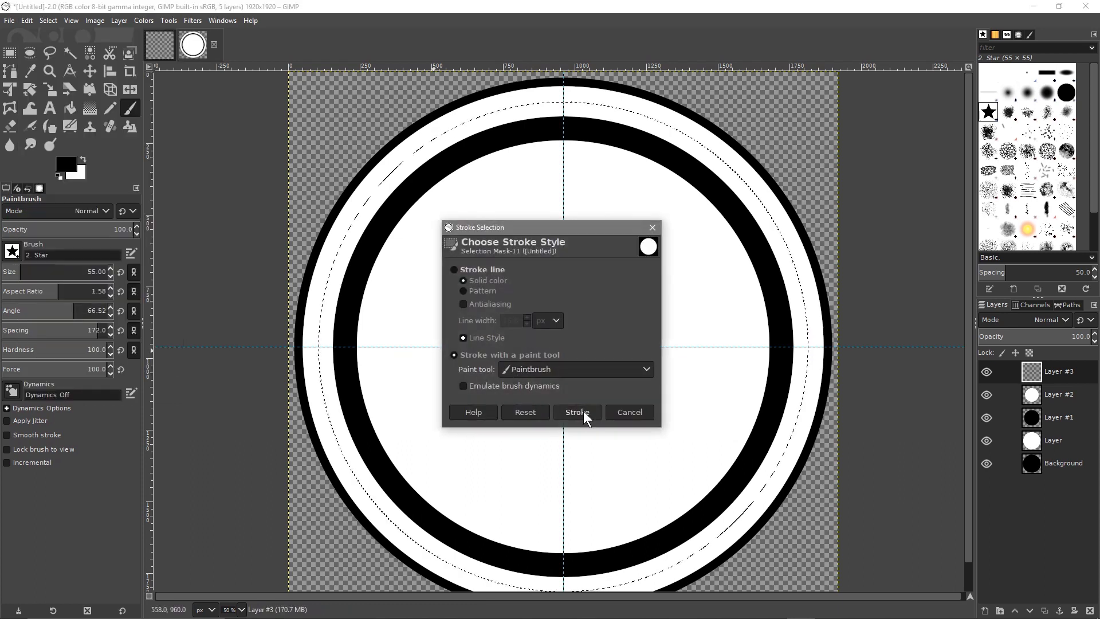
left_click(480, 384)
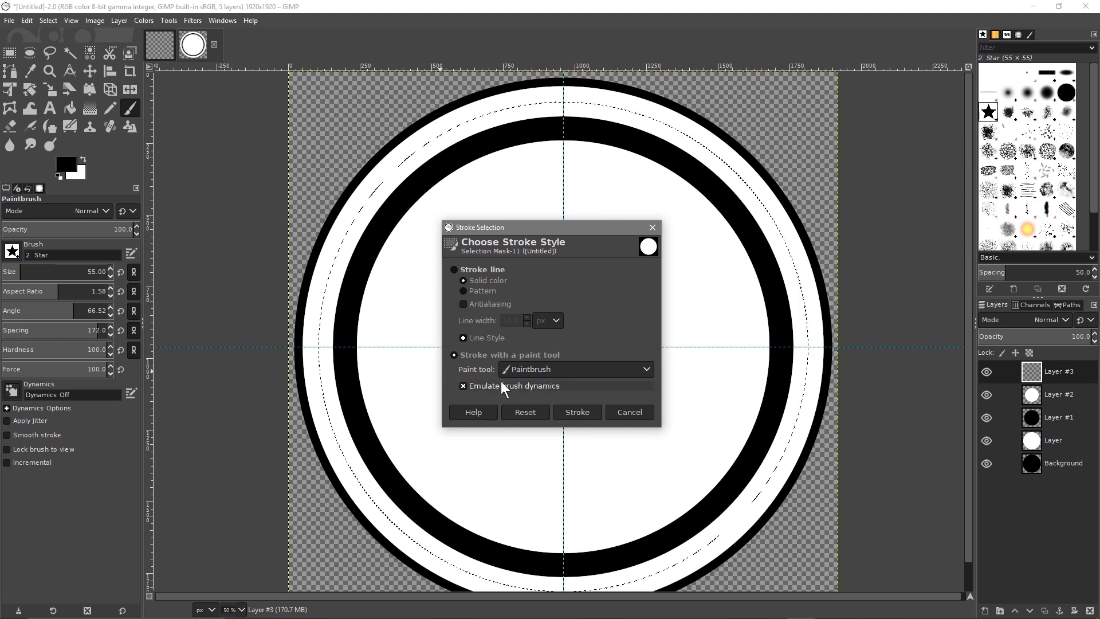
left_click(578, 411)
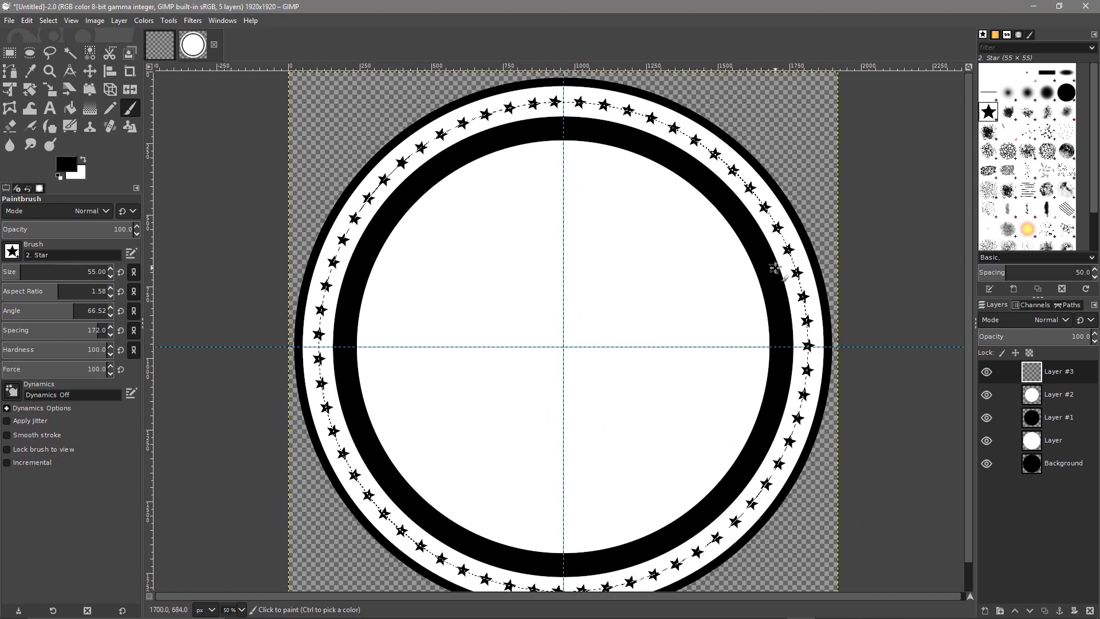
Compare the new star ring with the one in the finished logo in the other open image
scroll(554, 346, "down", 1)
scroll(553, 345, "up", 1)
left_click(159, 45)
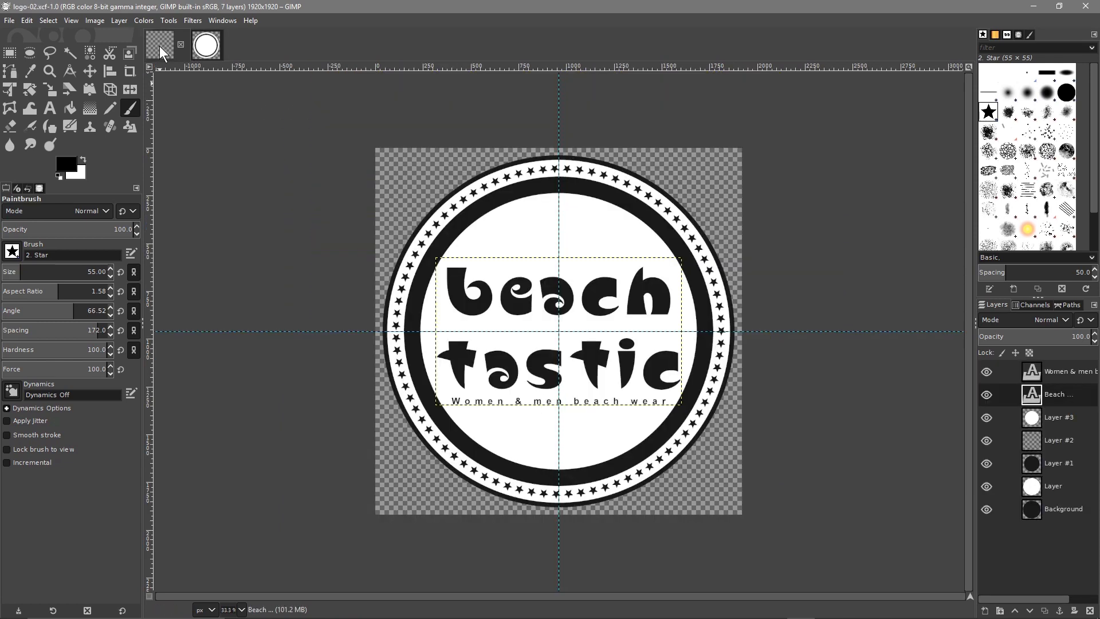
left_click(204, 49)
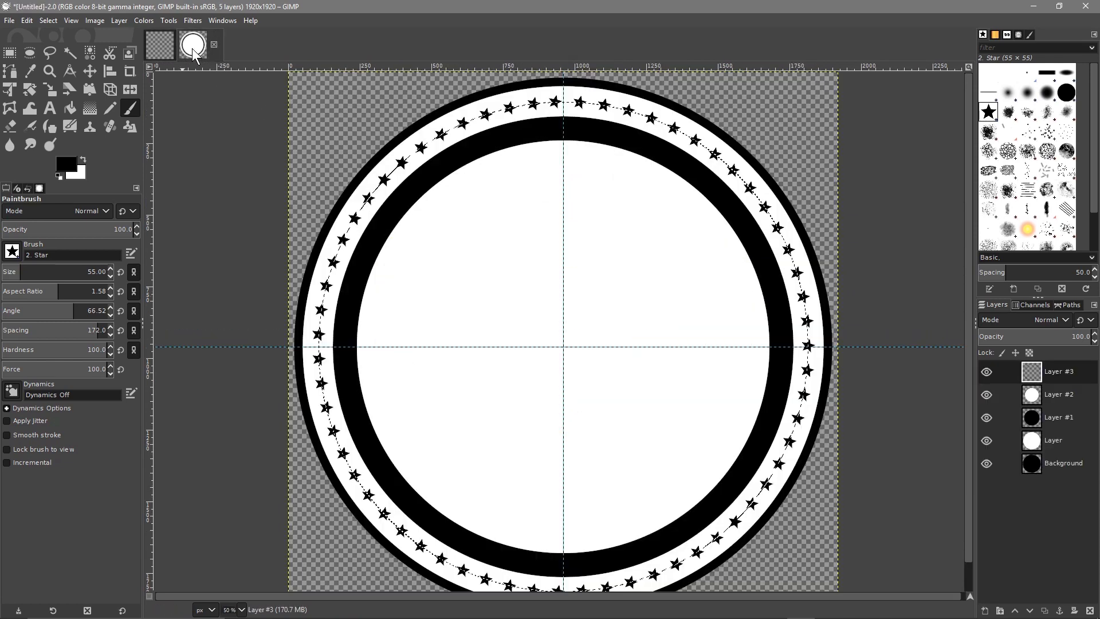
left_click(160, 46)
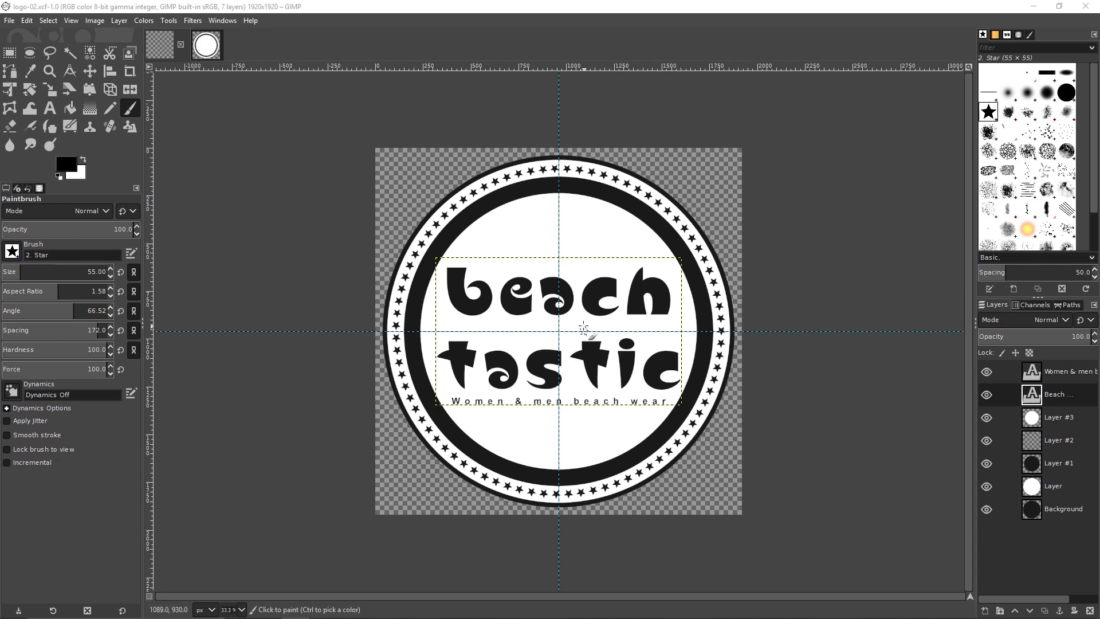
left_click(204, 51)
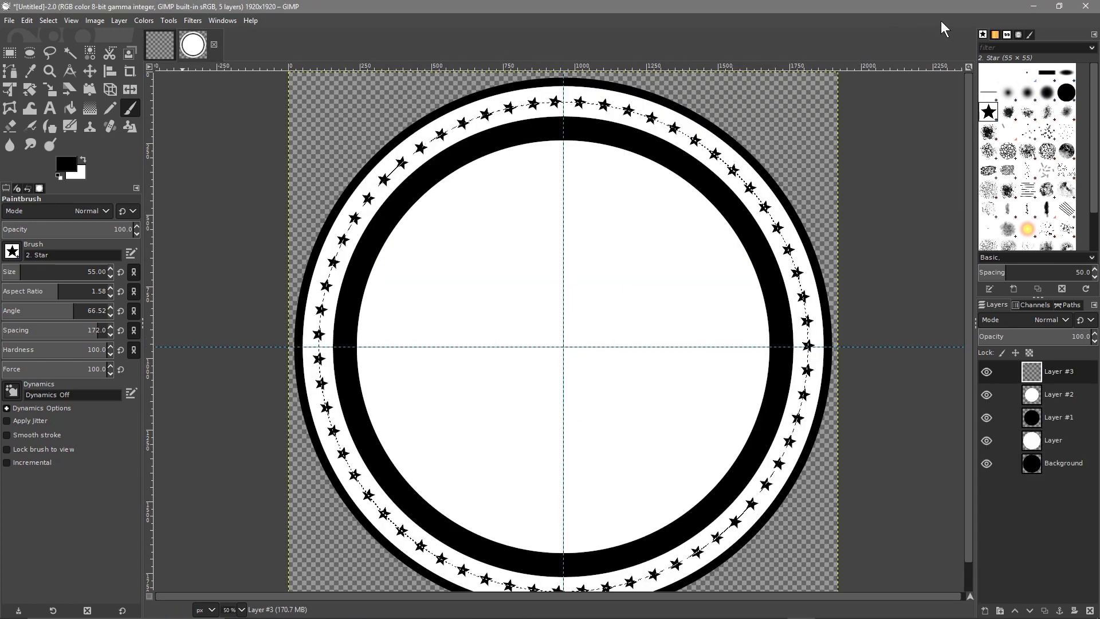
left_click(1033, 6)
key("super")
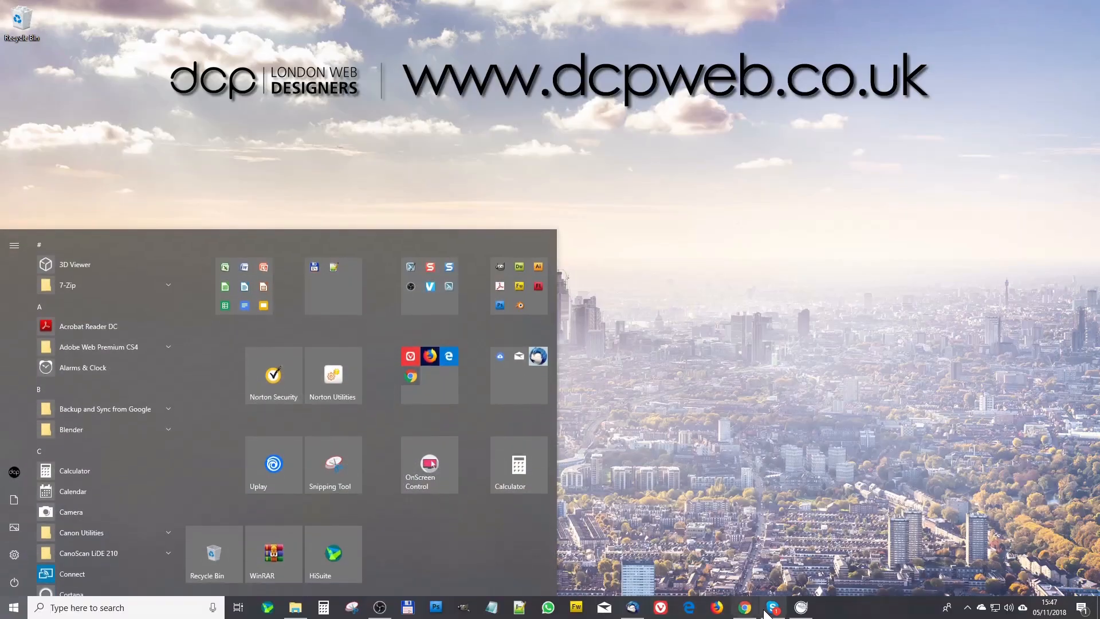
left_click(748, 610)
left_click(154, 10)
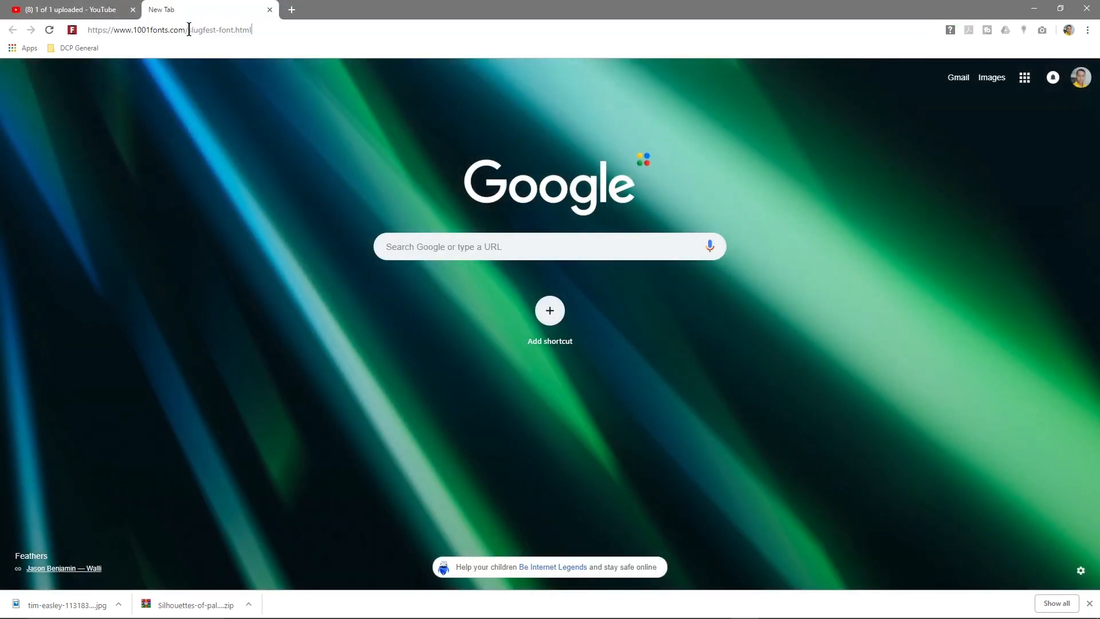
type("https://www.1001fonts.com/slugfest-font.html")
key("Return")
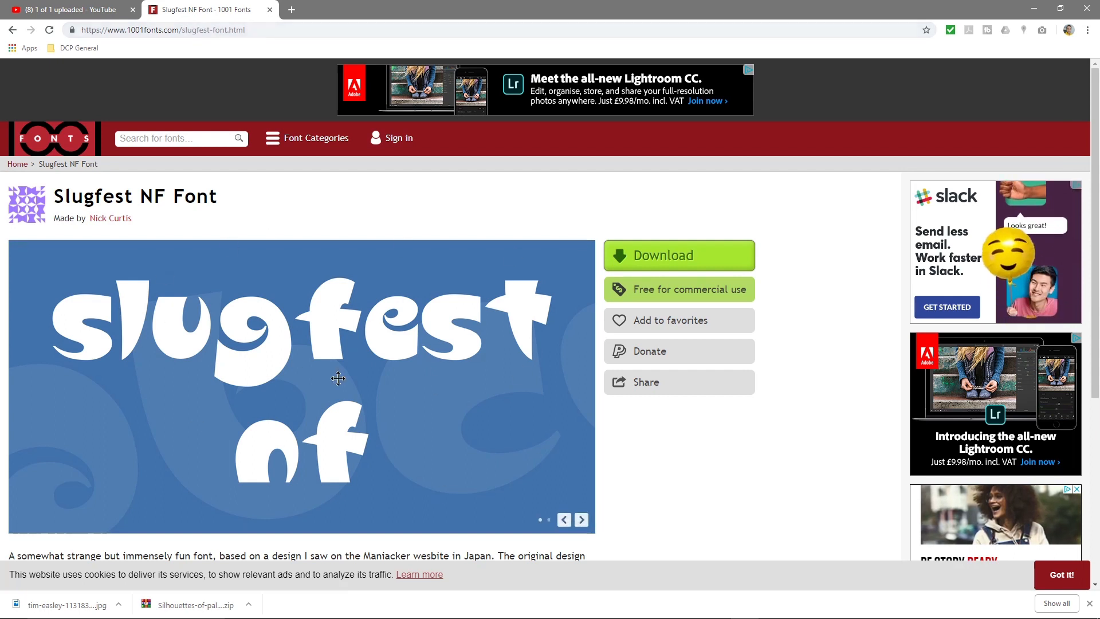
left_click(676, 257)
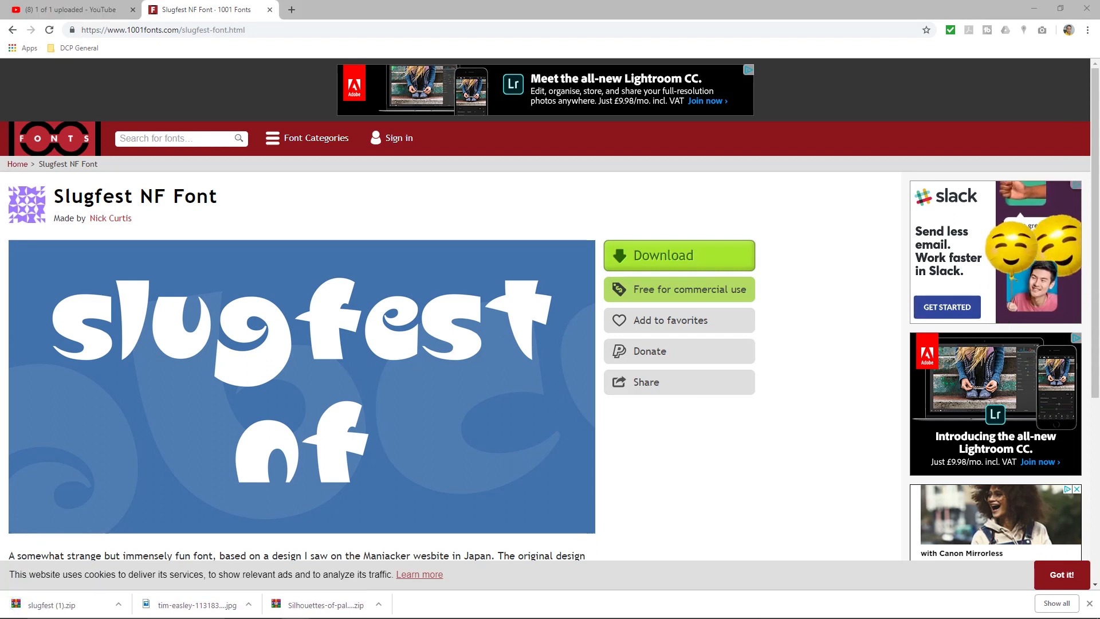
Copy the downloaded slugfest (1).zip into the GIMP Business Logo Design folder and extract its contents there
left_click_drag(1099, 109, 752, 108)
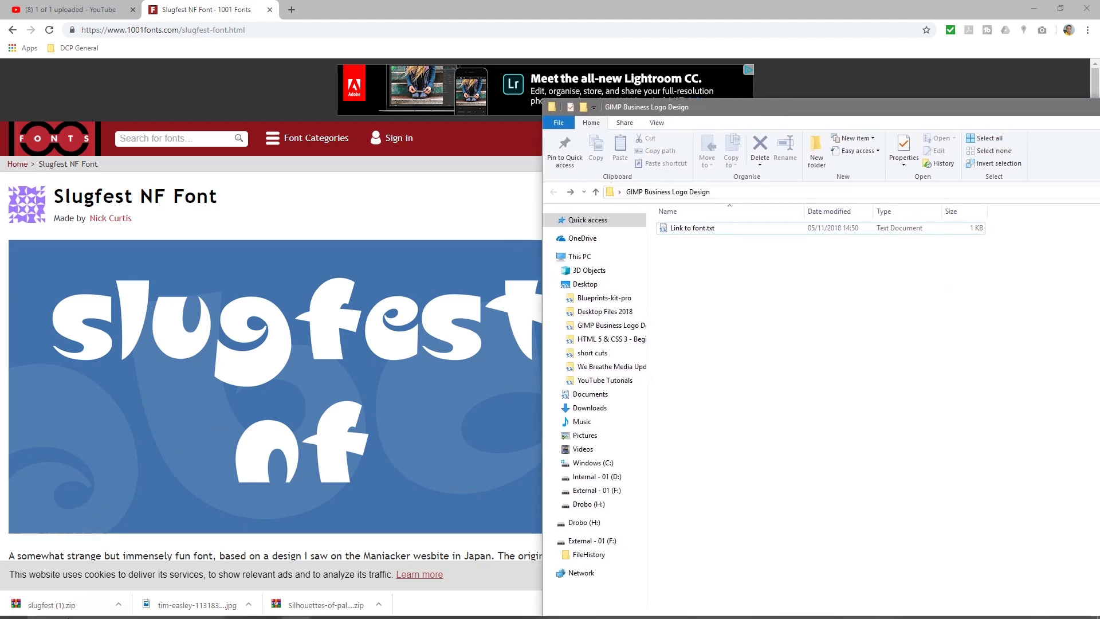
left_click_drag(61, 606, 837, 309)
left_click_drag(716, 81, 712, 79)
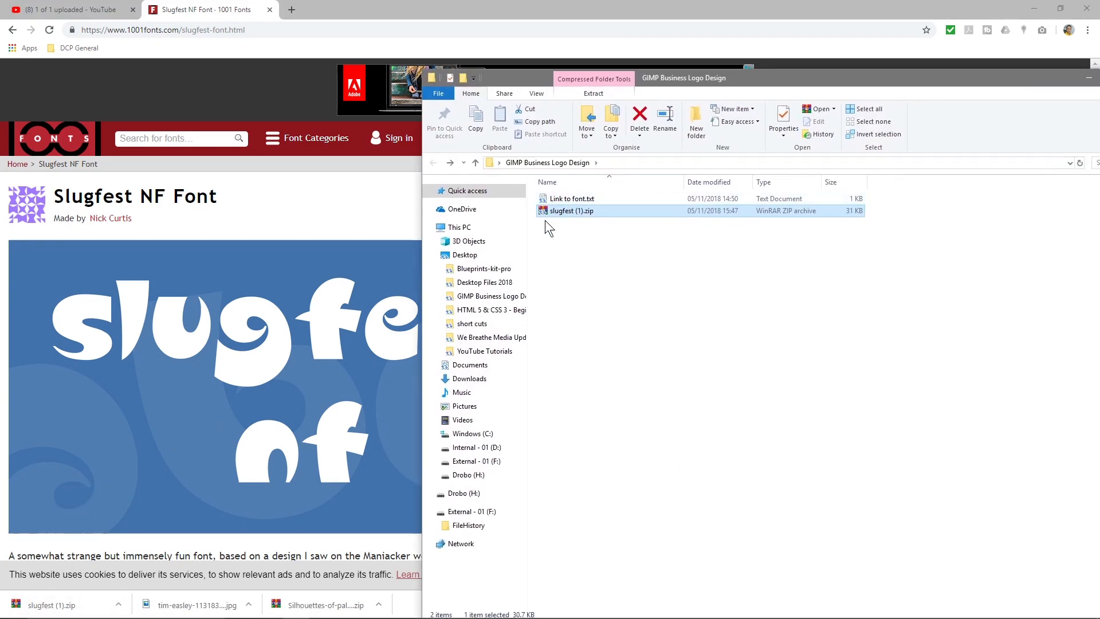
right_click(547, 216)
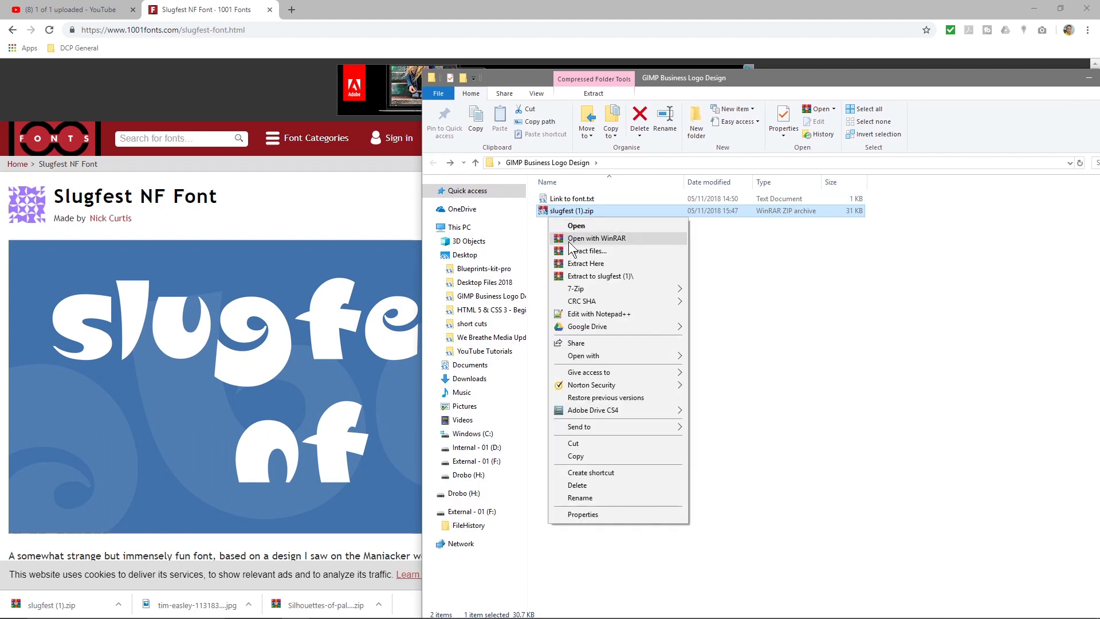
left_click(592, 265)
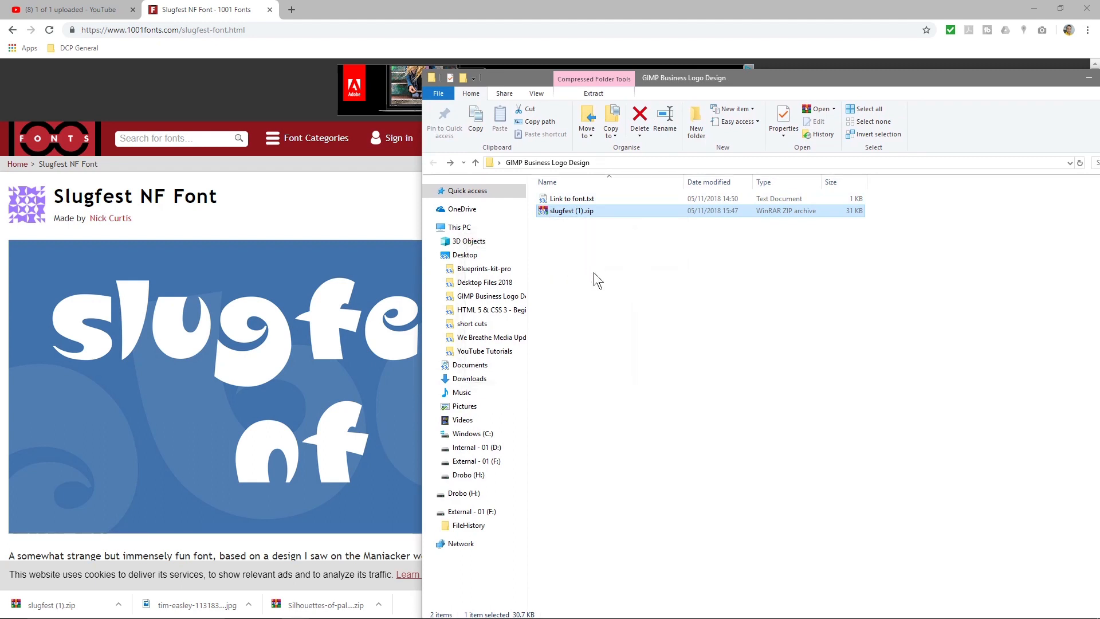
left_click(637, 310)
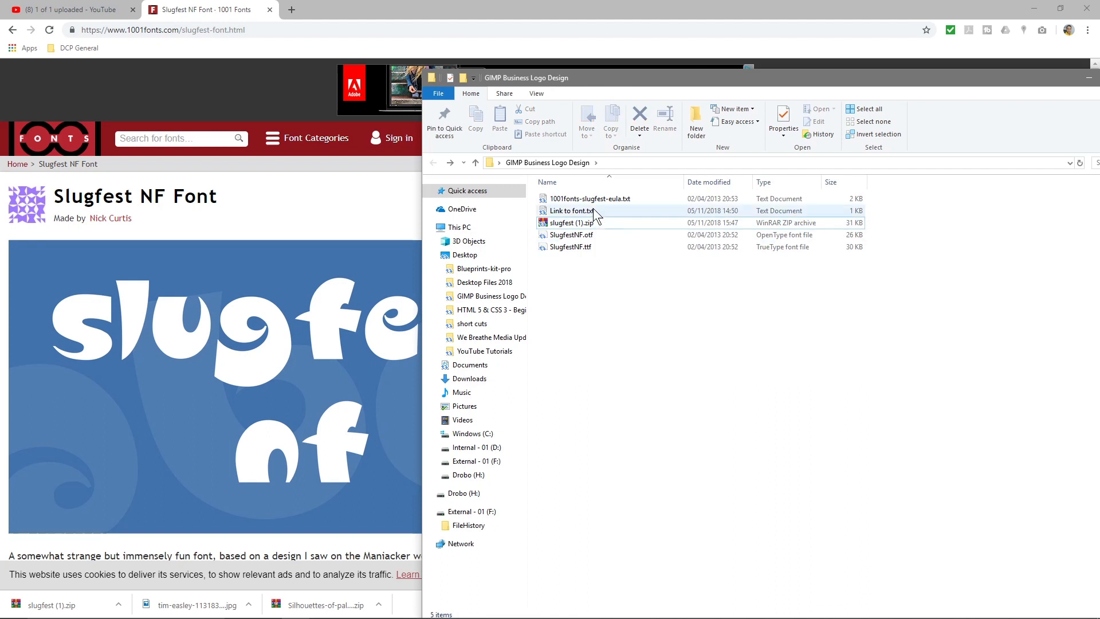
Arrange a second File Explorer window beside the project folder and open the Windows Fonts folder on drive C in it
left_click(567, 236)
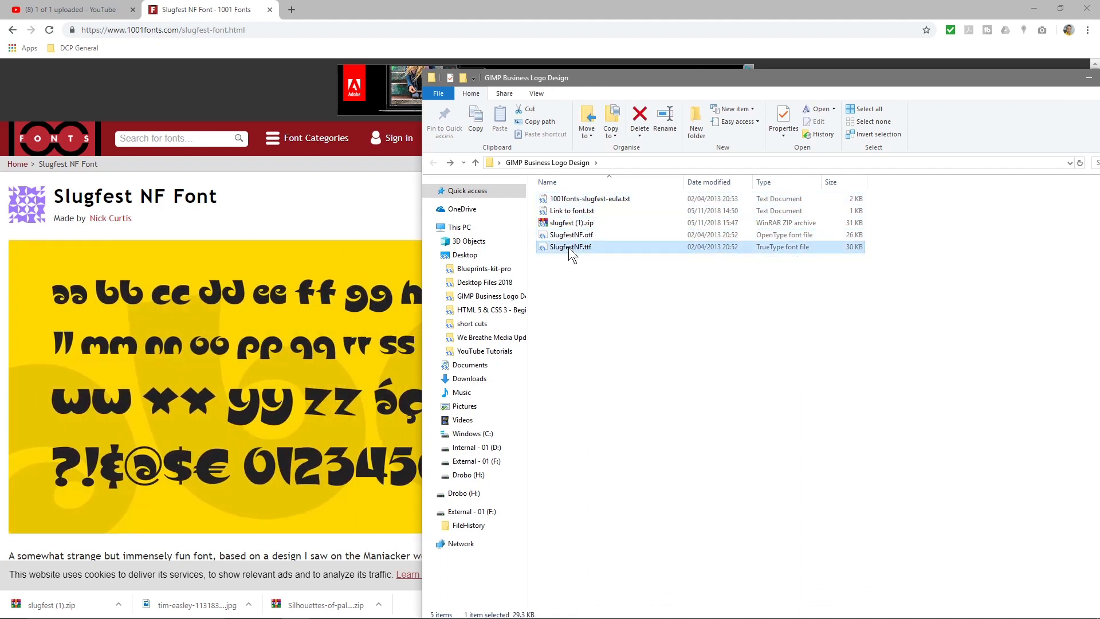
left_click(1034, 8)
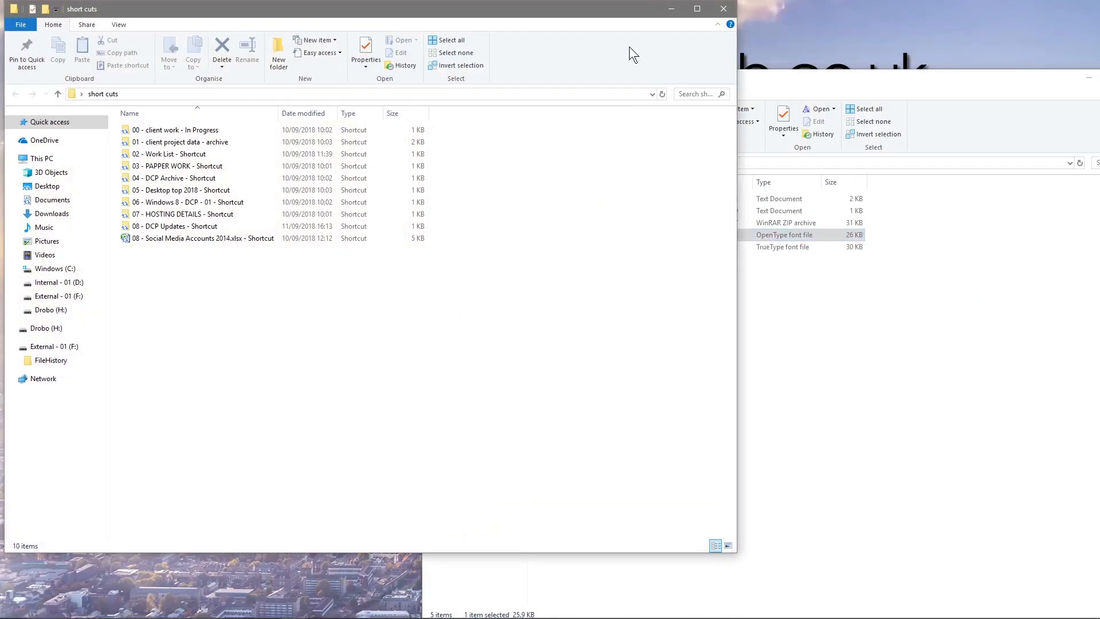
left_click_drag(515, 7, 527, 39)
left_click_drag(768, 83, 1099, 81)
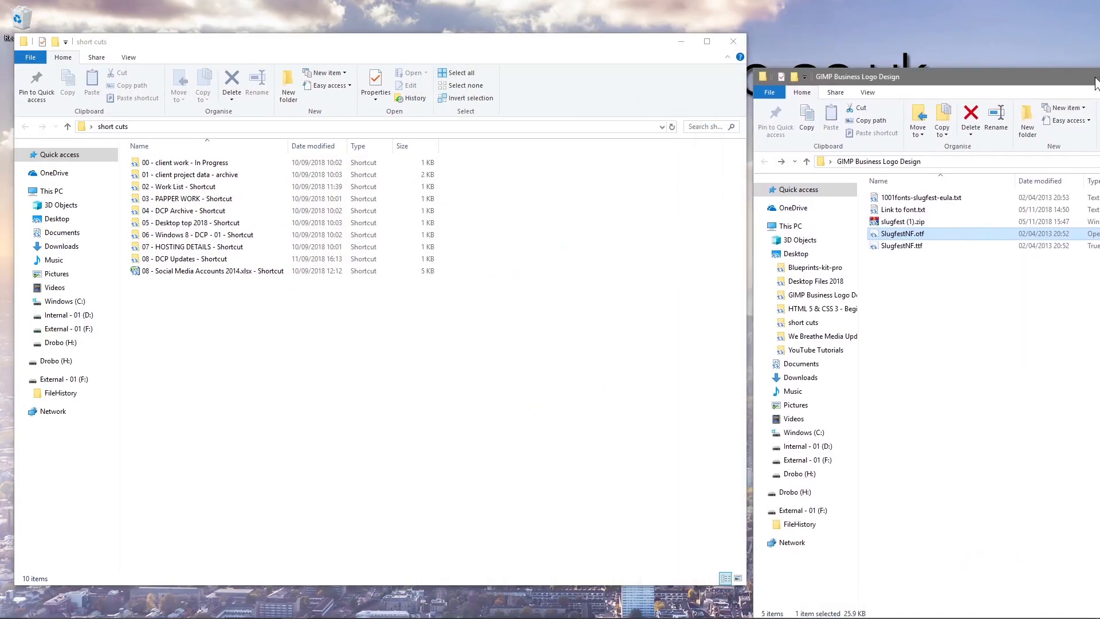
left_click(63, 301)
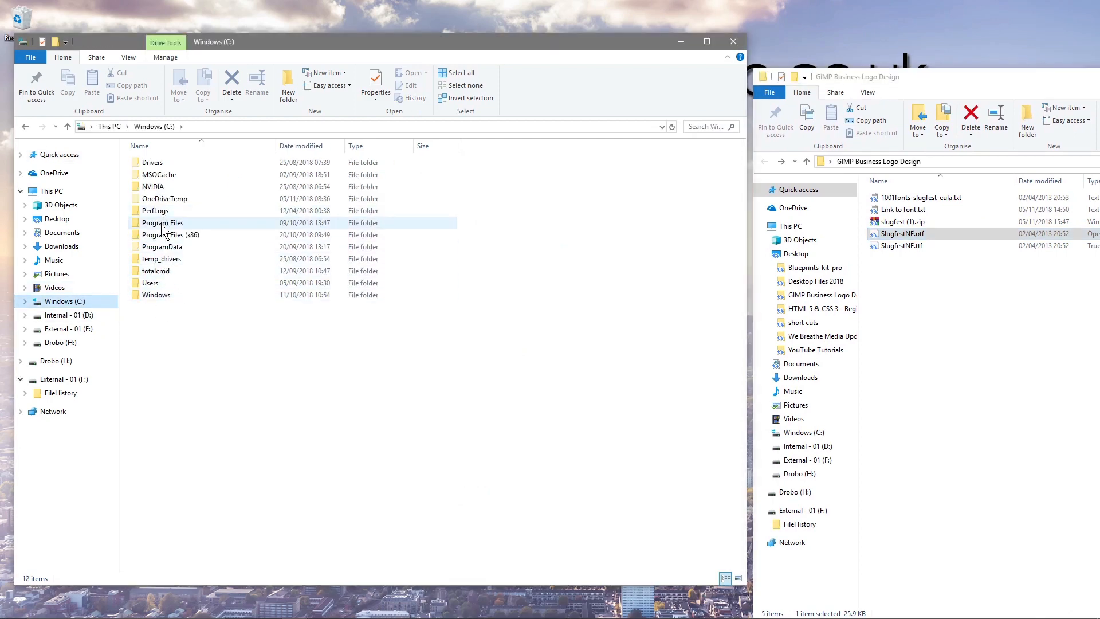
double_click(152, 294)
double_click(150, 367)
Install SlugfestNF.ttf into the Windows Fonts folder, replacing the existing copy, and close the Fonts window
left_click(903, 233)
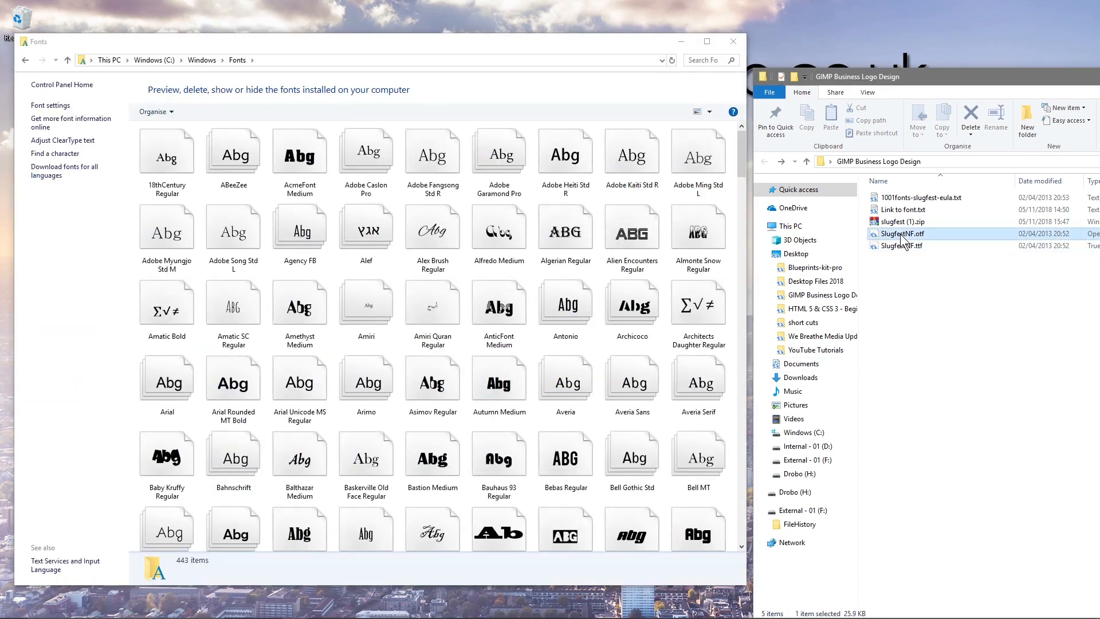
left_click(912, 246)
left_click_drag(910, 246, 469, 299)
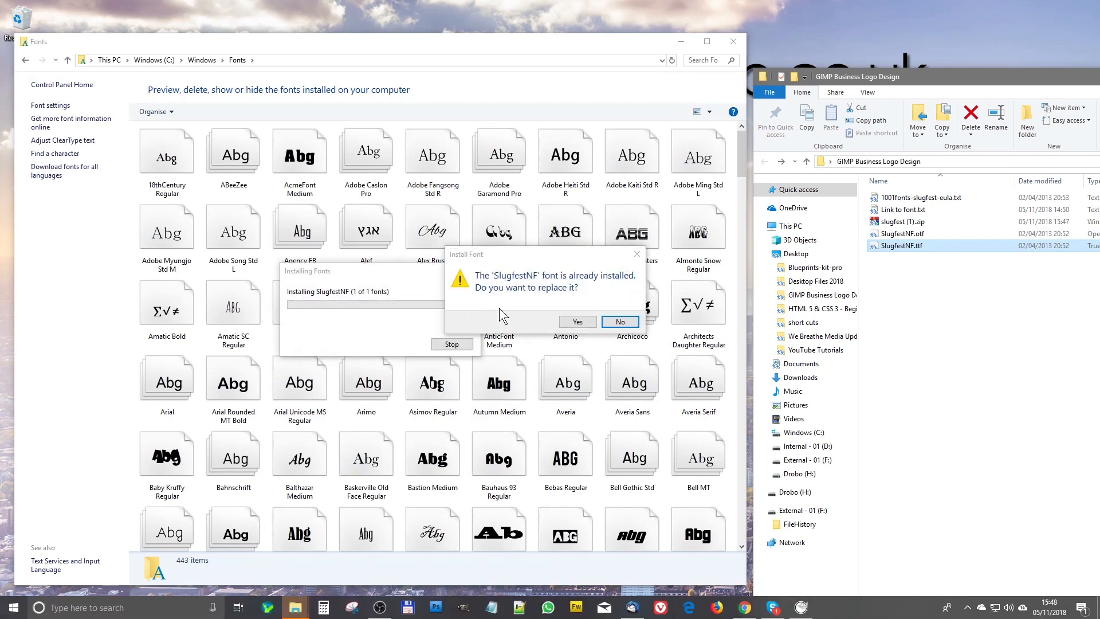
left_click(579, 322)
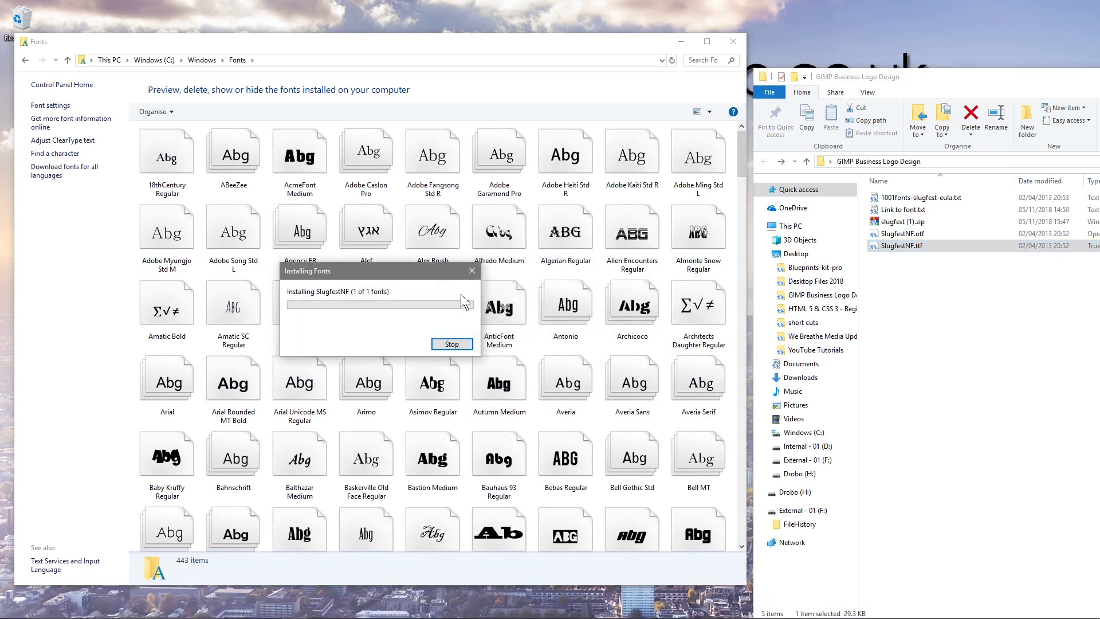
left_click(735, 44)
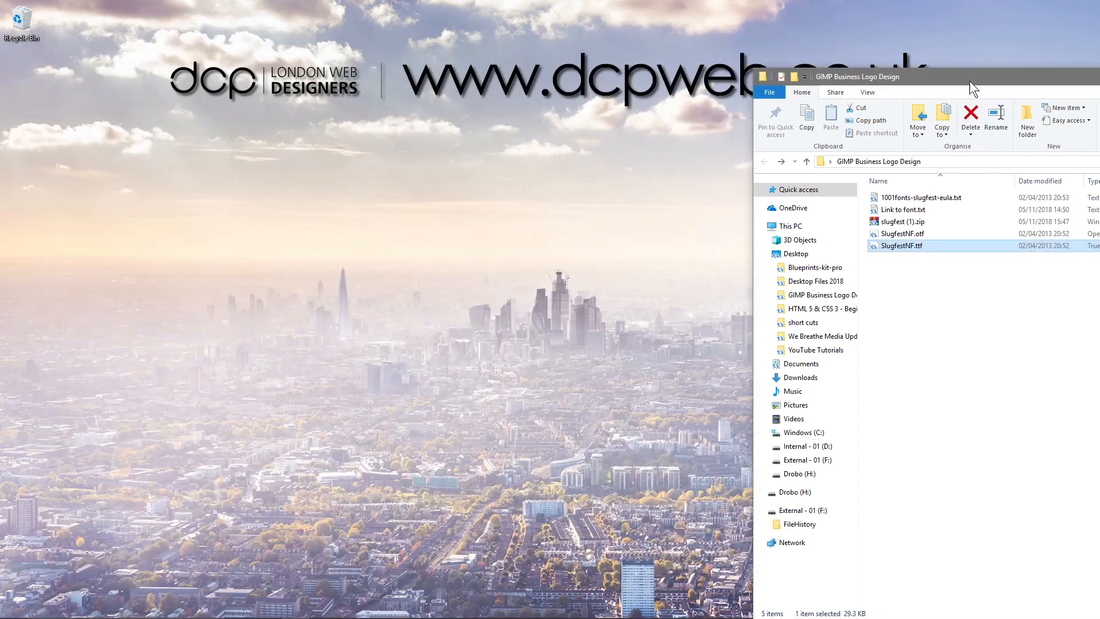
Switch back to GIMP and save the new logo image as logo-new-01.xcf
mouse_move(635, 611)
left_click(800, 608)
left_click(9, 21)
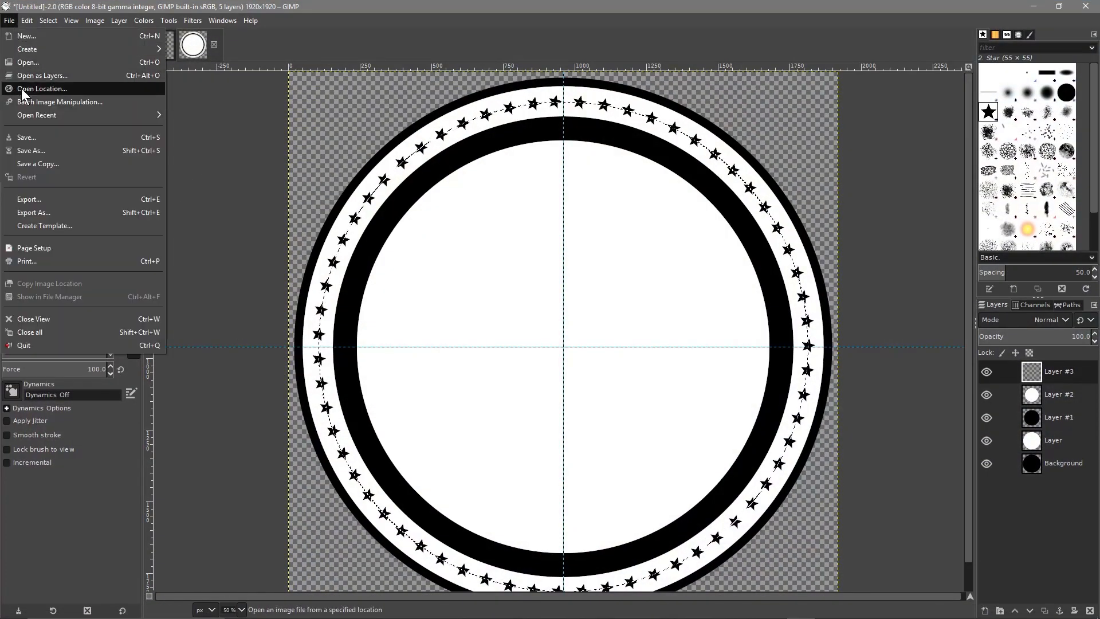
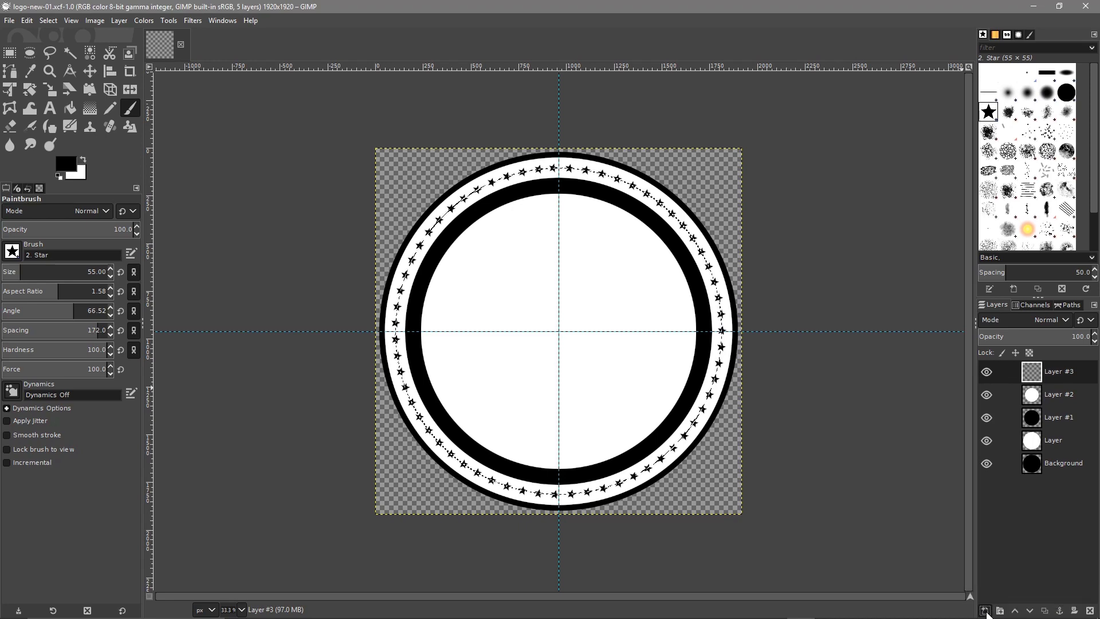
Add a new layer and start a text in the white inner circle using the Slugfest NF font
left_click(1011, 599)
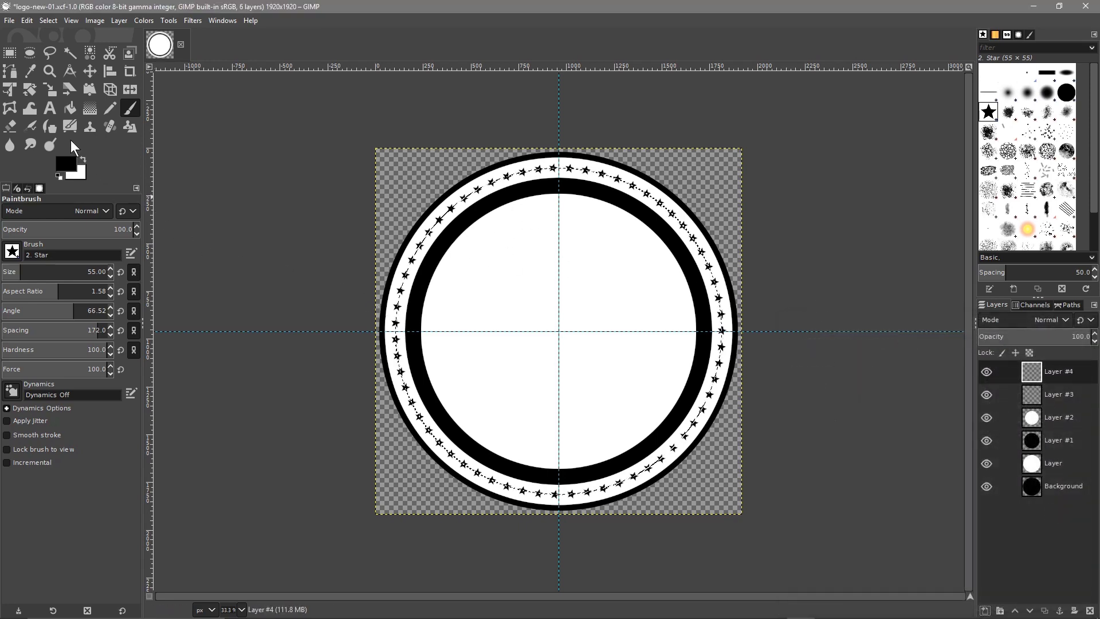
left_click(50, 110)
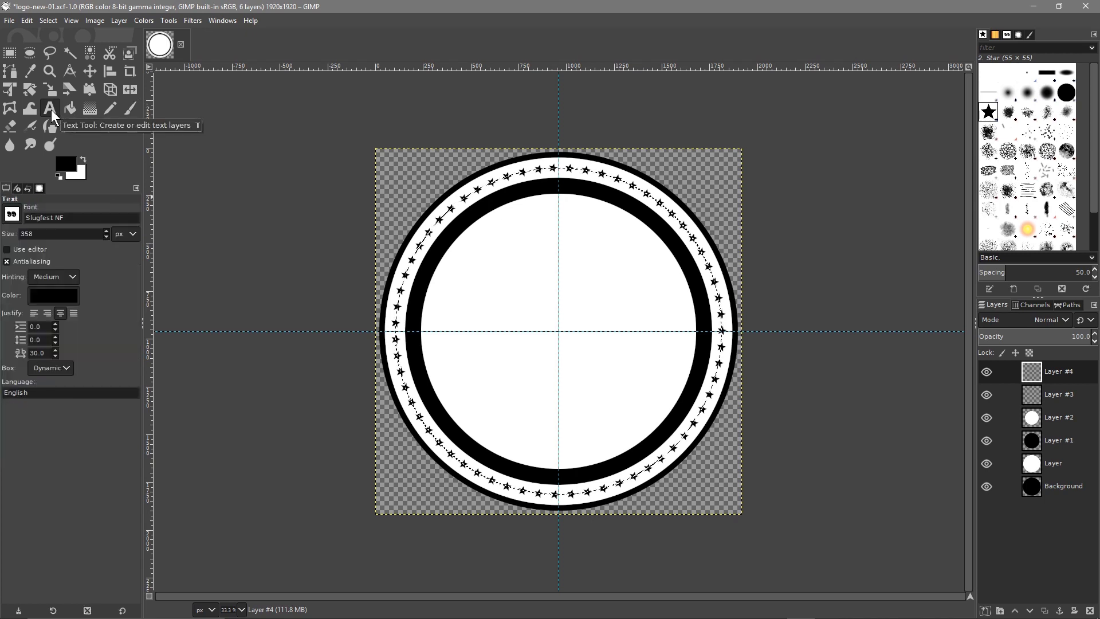
left_click(444, 308)
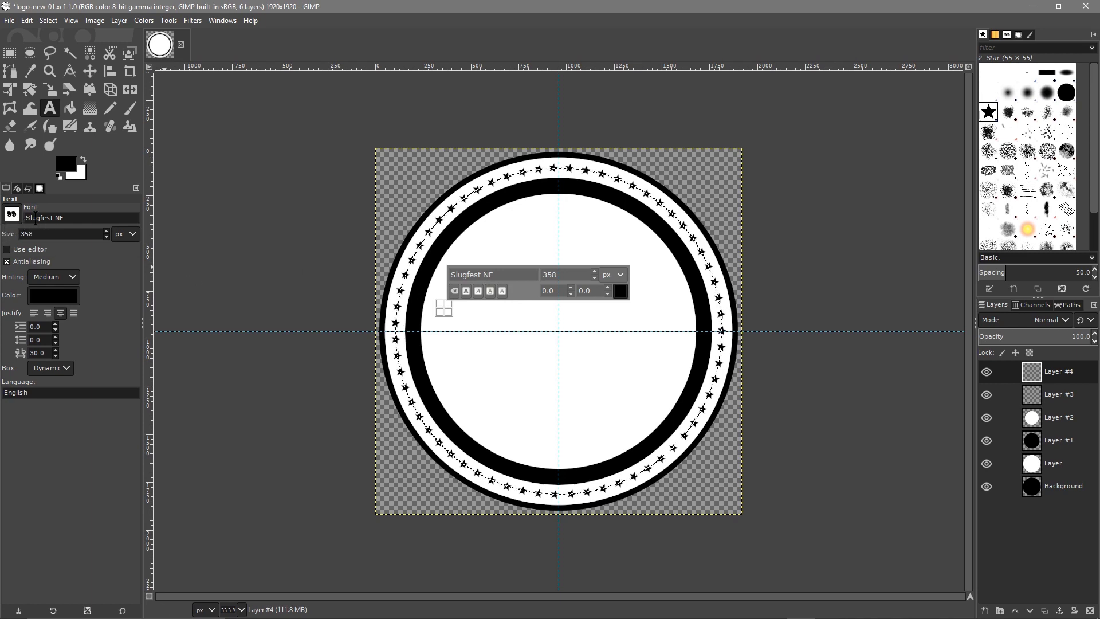
left_click(11, 215)
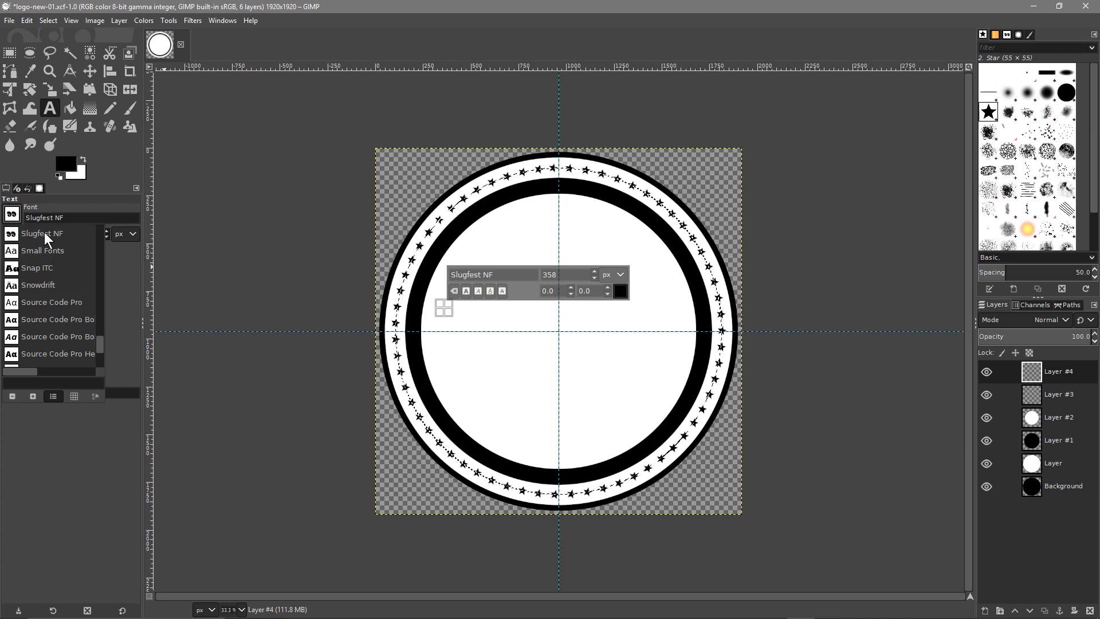
left_click(444, 310)
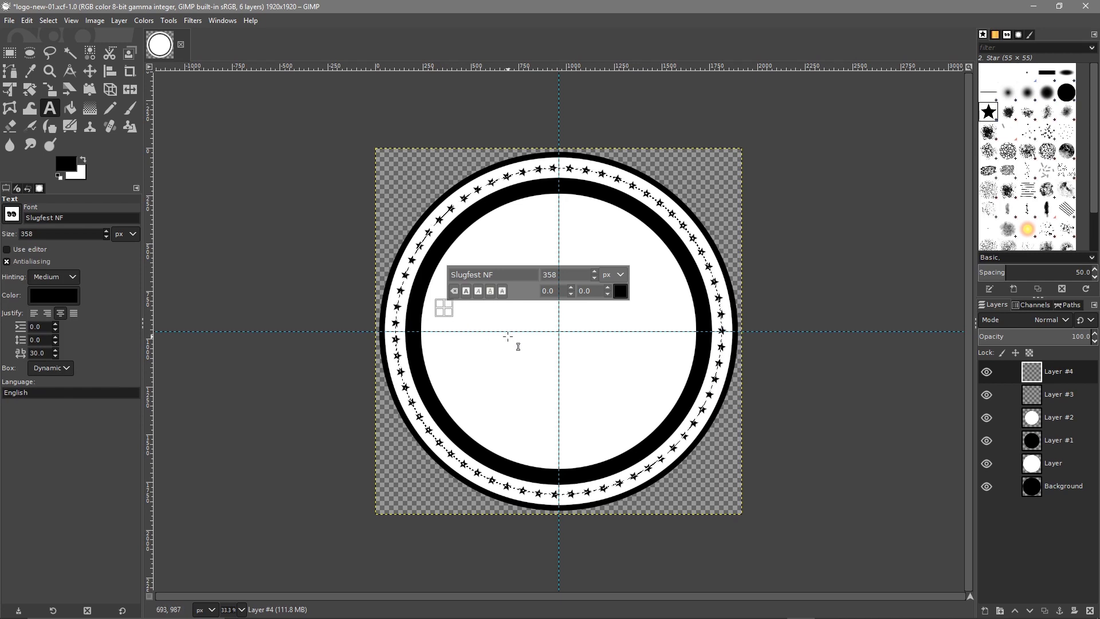
Enter "beach" and "wear" on two lines and move the text up to the middle of the inner circle
type("s")
key("BackSpace")
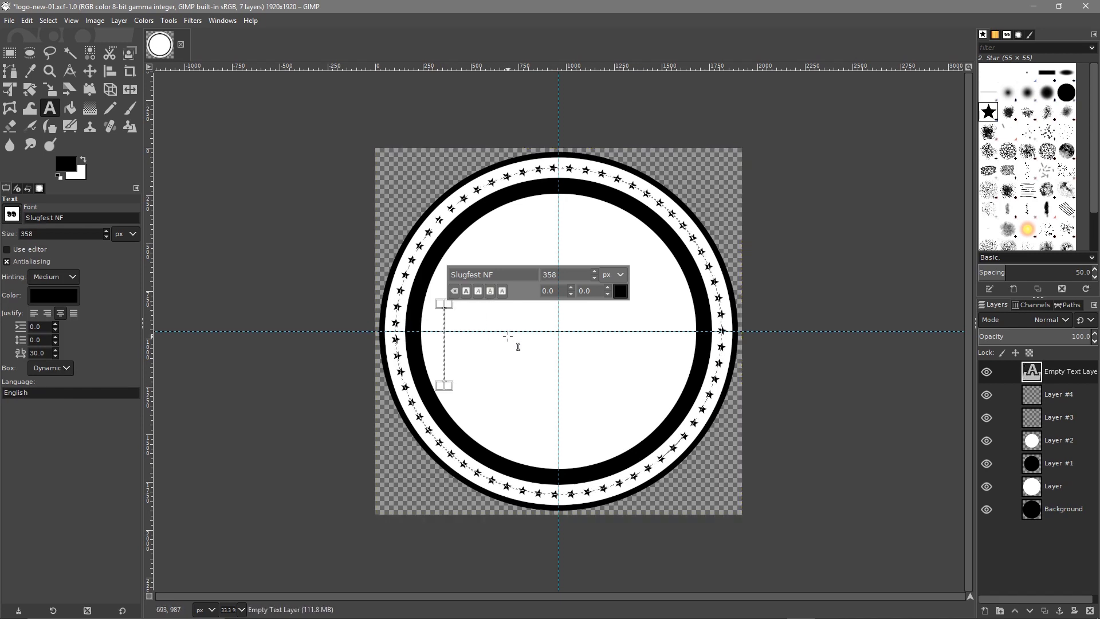
type("be")
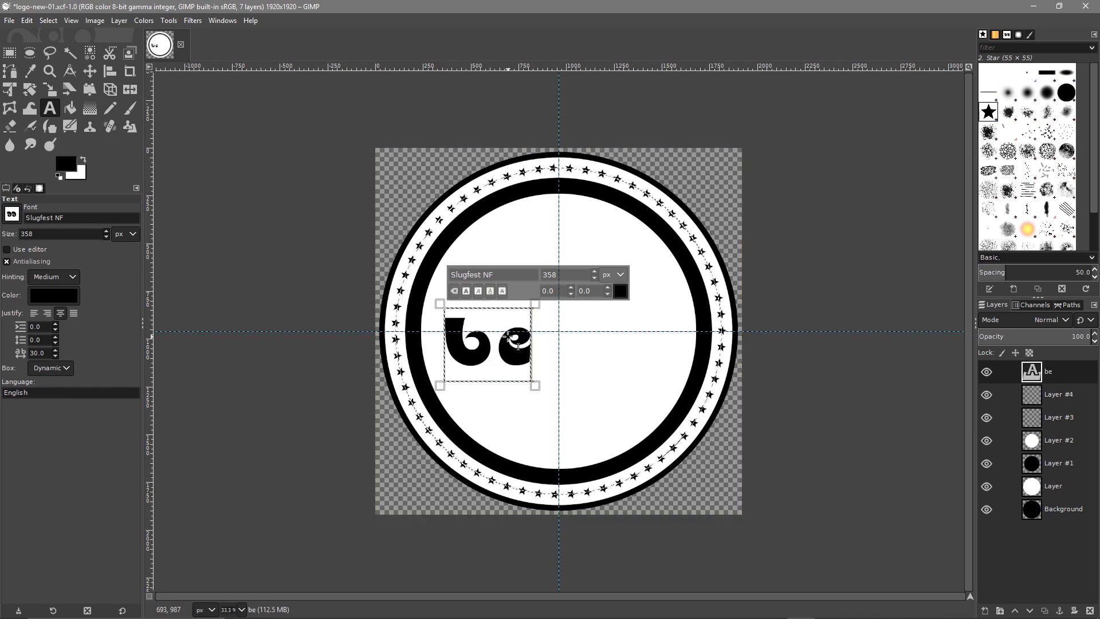
type("ach")
key("Return")
type("wear")
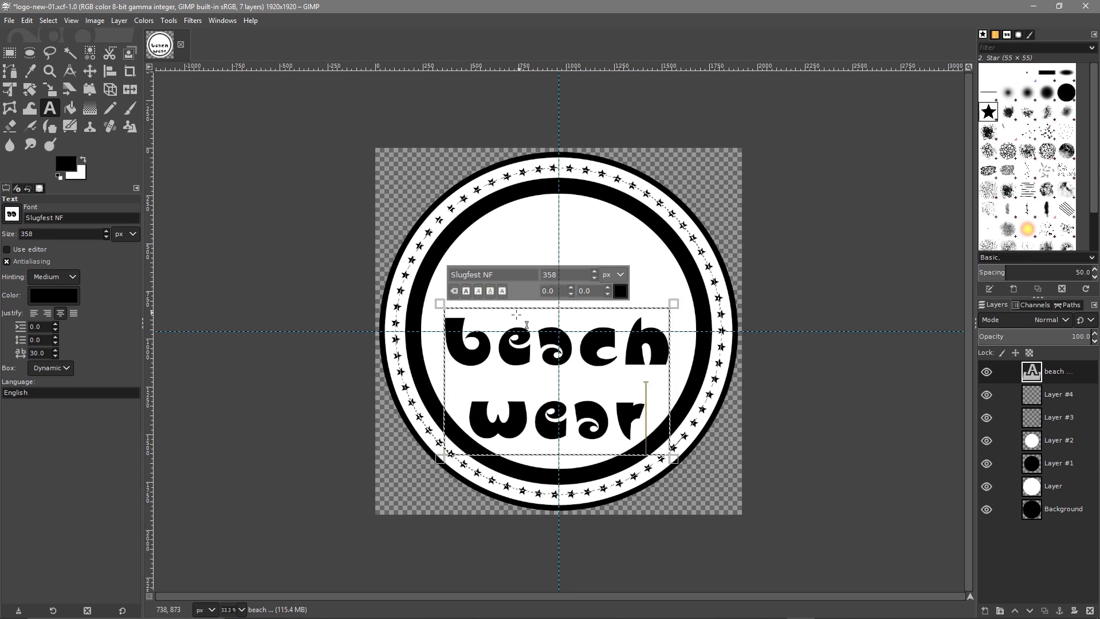
left_click(89, 71)
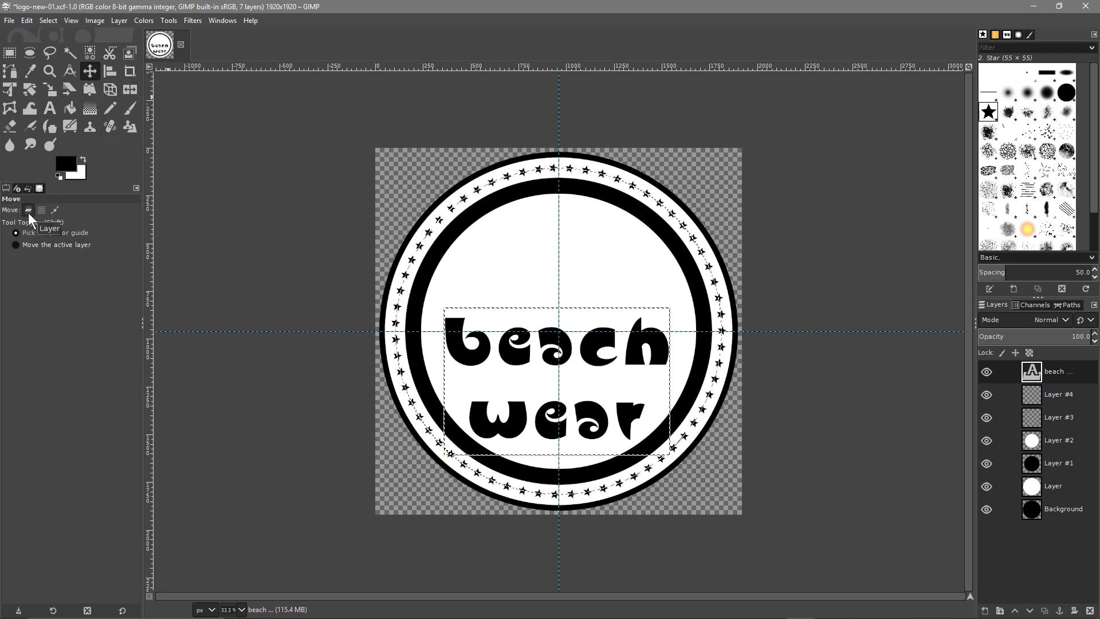
left_click_drag(461, 349, 462, 298)
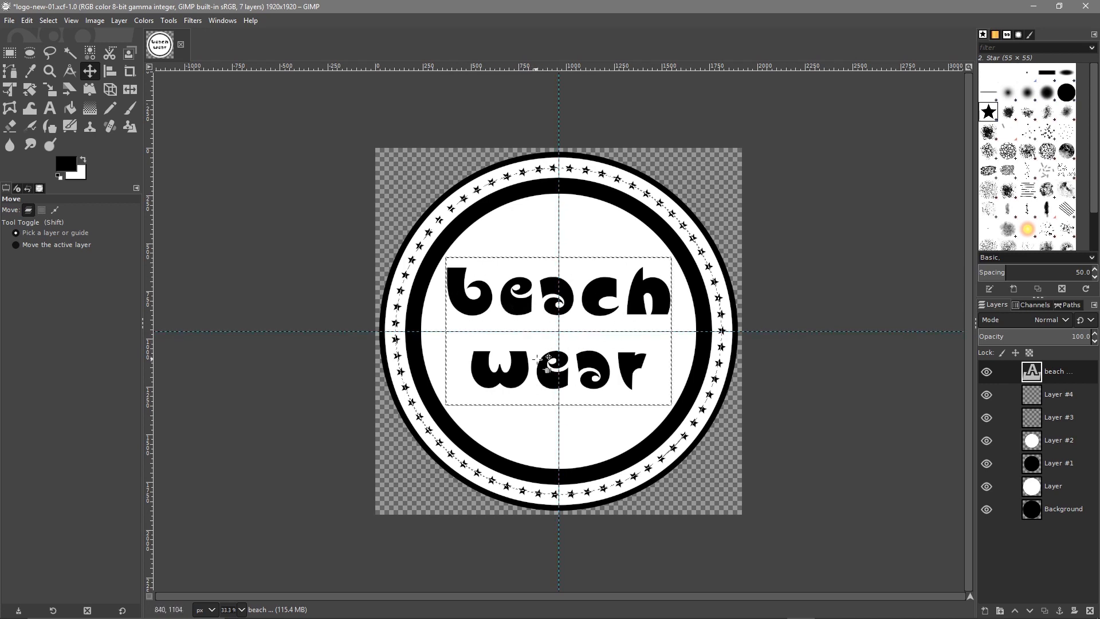
Try other letter spacings on the beach wear text, restore 30, and set its line spacing to -59
left_click(50, 109)
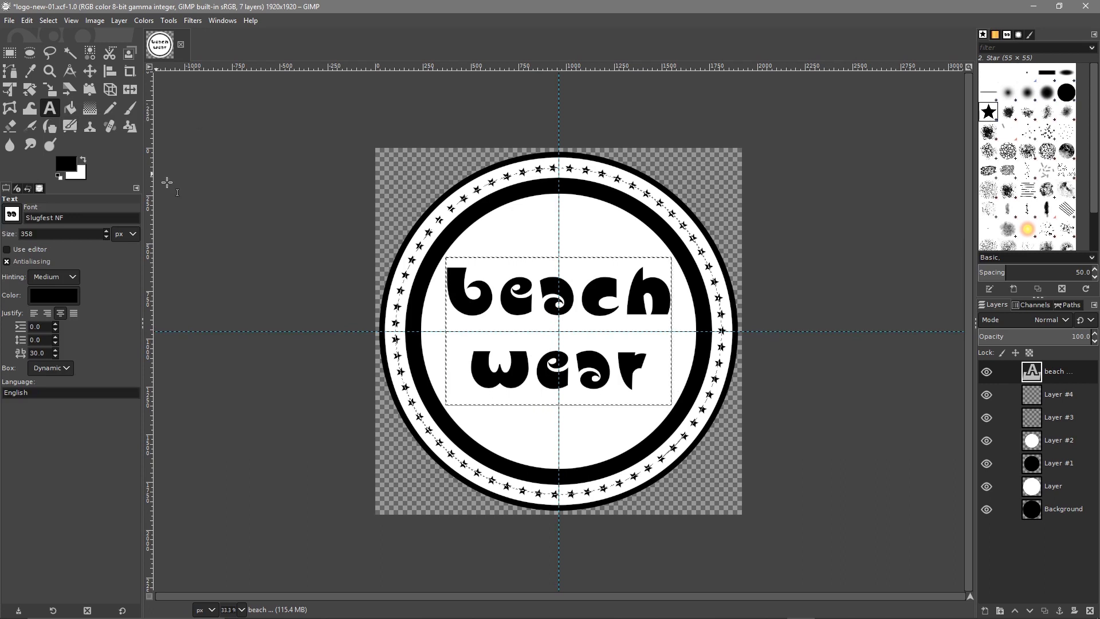
left_click(503, 300)
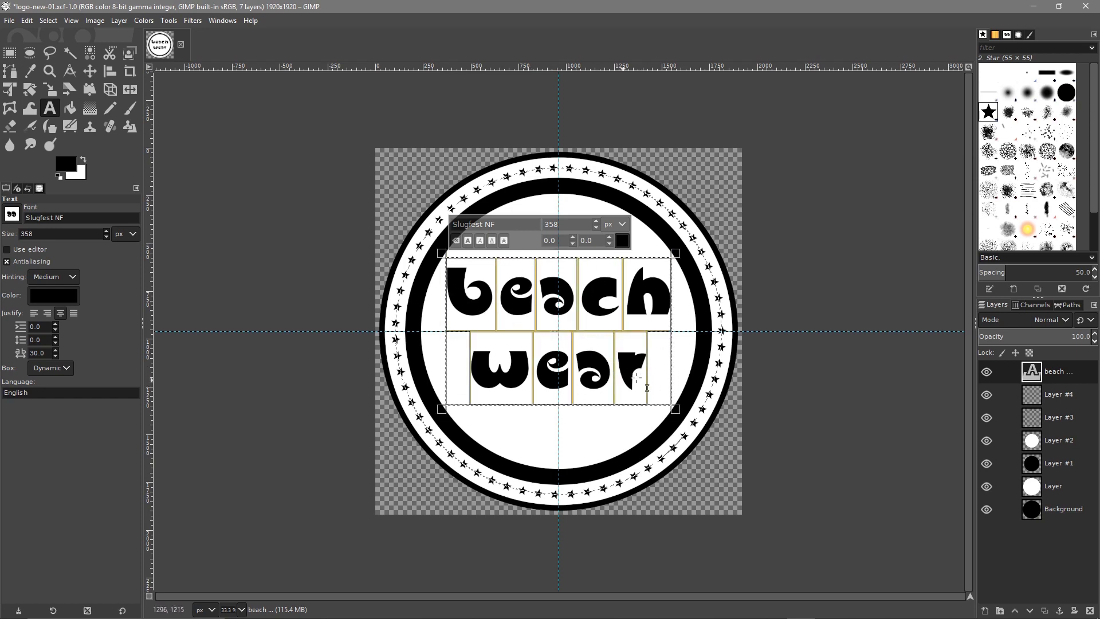
left_click(57, 352)
left_click(57, 352)
left_click(54, 349)
left_click(53, 349)
left_click(53, 350)
left_click(56, 354)
left_click(56, 354)
left_click(56, 355)
left_click(56, 354)
left_click(56, 355)
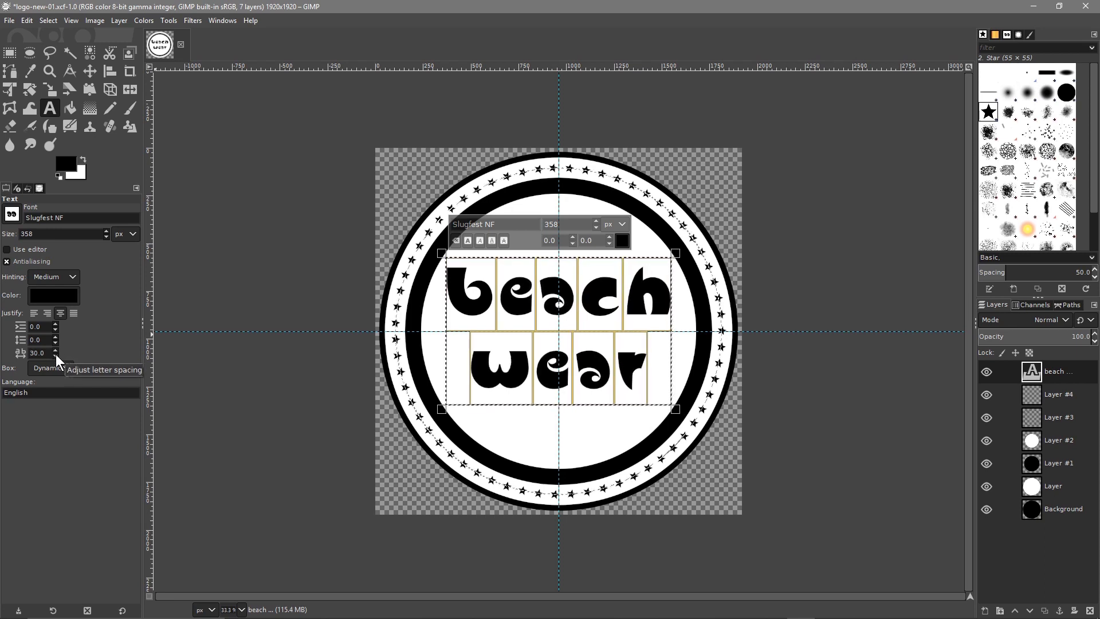
left_click(54, 342)
left_click(54, 342)
left_click(54, 342)
left_click(54, 341)
left_click_drag(54, 341, 55, 337)
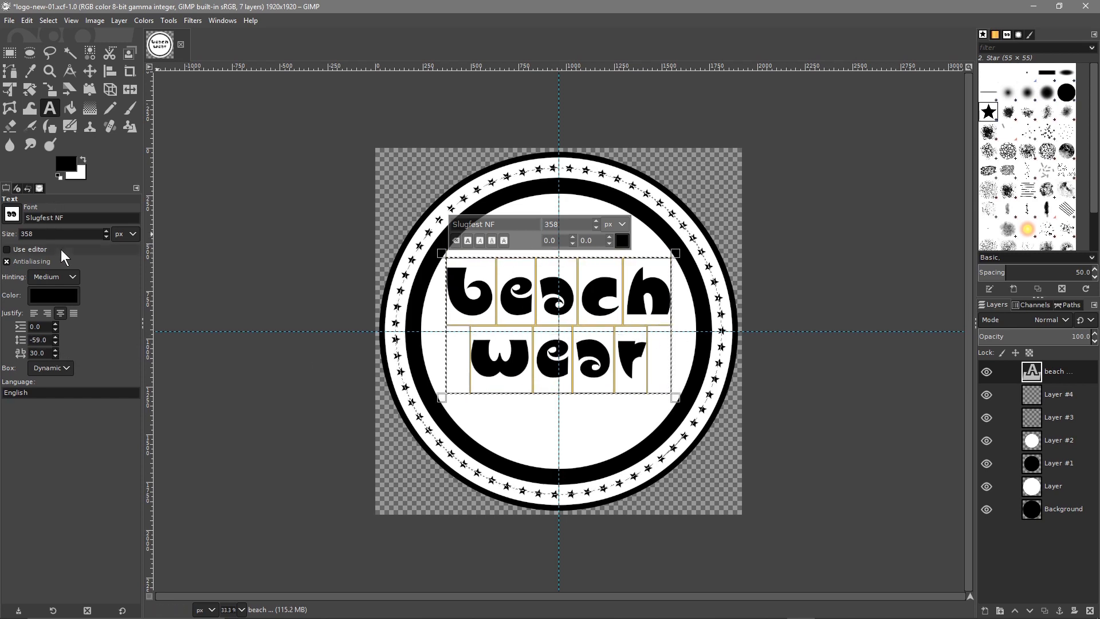
Move the beach wear text down by about 30 px within the inner circle
left_click(90, 72)
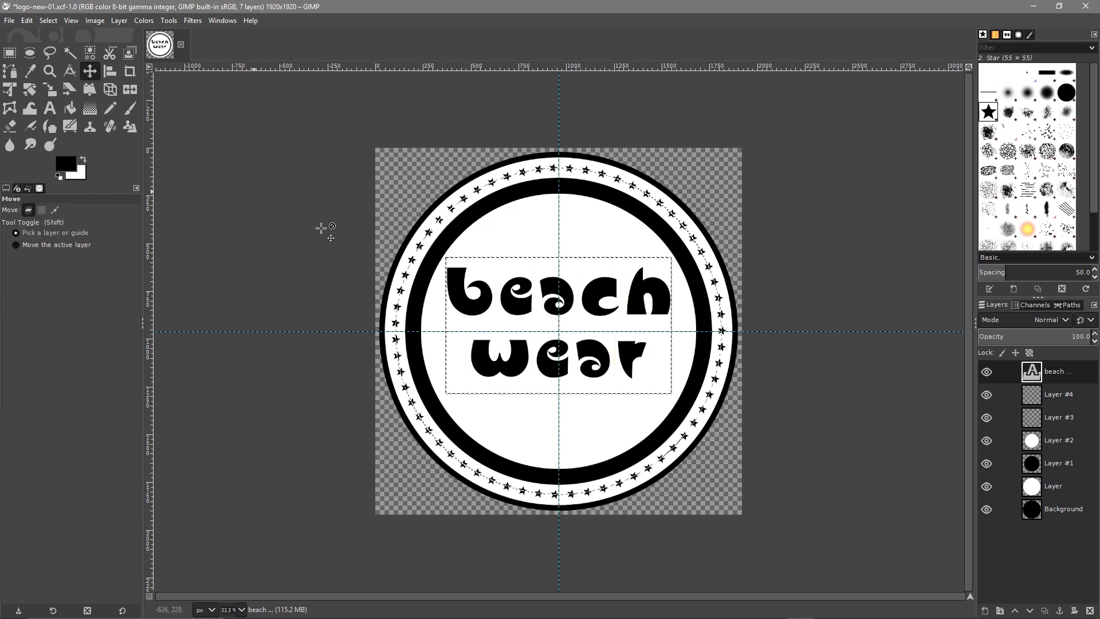
mouse_move(537, 298)
left_mouse_down()
mouse_move(537, 320)
mouse_move(535, 298)
left_mouse_up()
key("ctrl+z")
left_click_drag(474, 306, 472, 313)
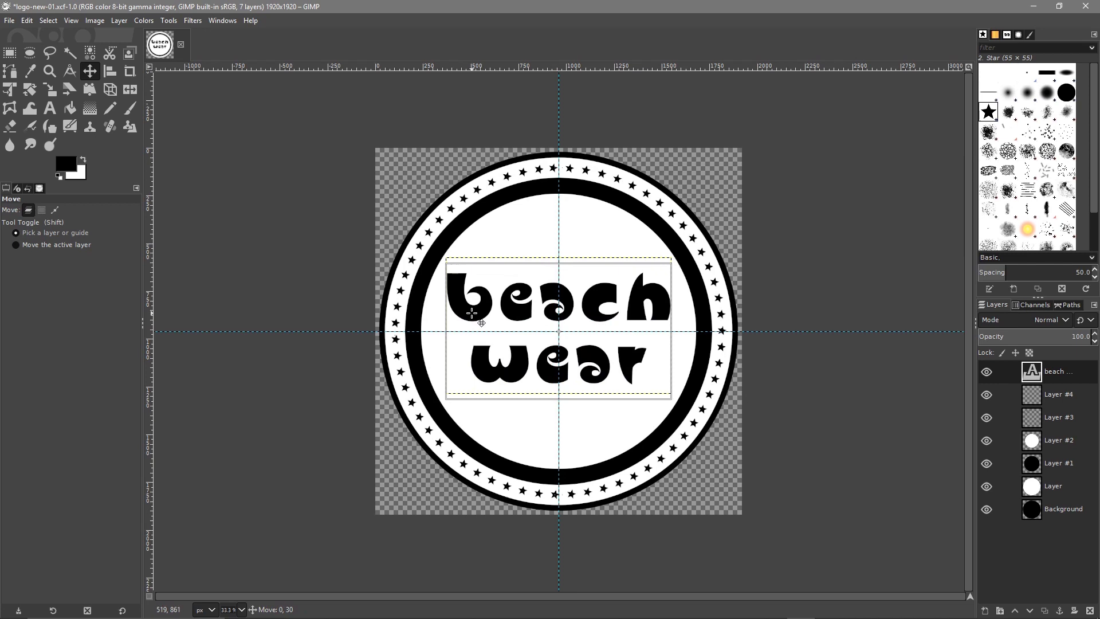
Shift the inner white circle layer diagonally off centre and undo that move
left_click_drag(523, 233, 591, 285)
left_click(637, 287)
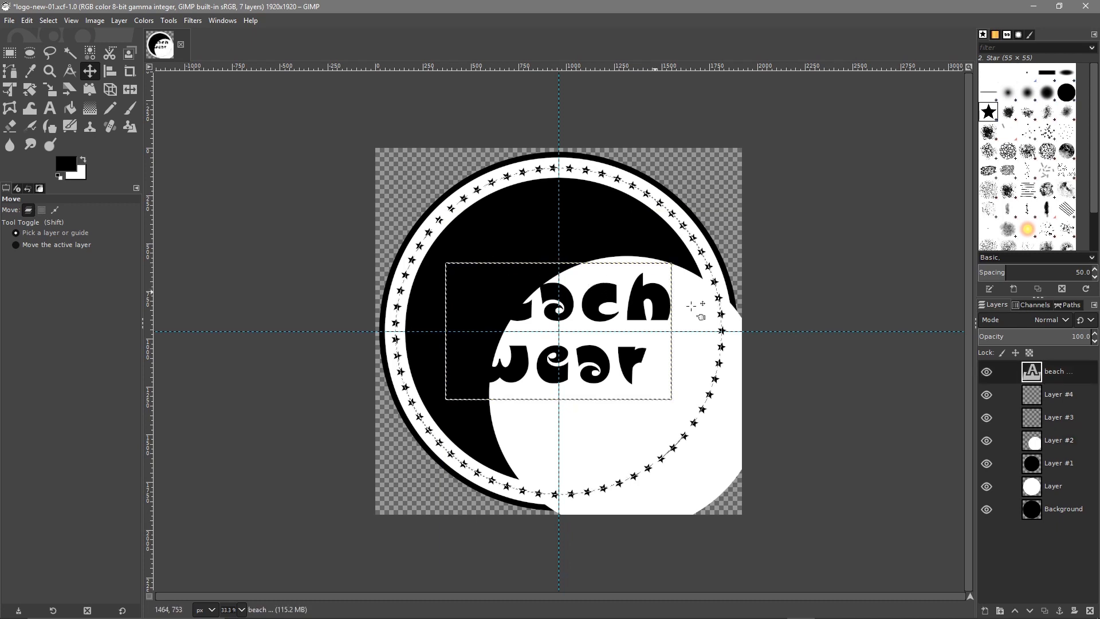
left_click(28, 21)
left_click(39, 37)
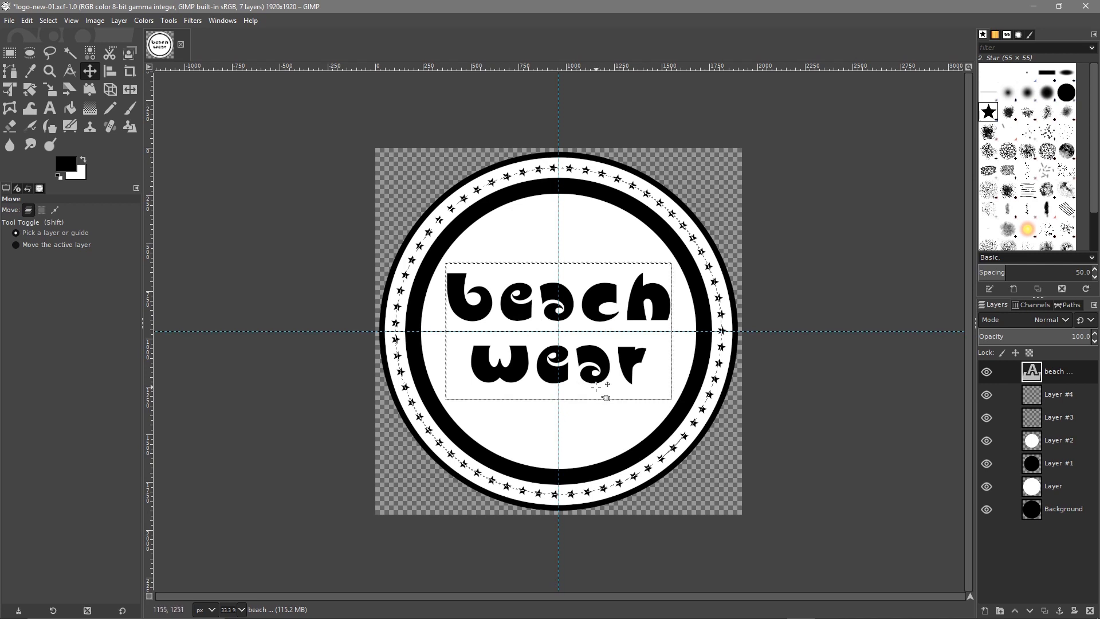
Change the text font to Arial Bold and start an empty text just below "wear"
left_click(50, 107)
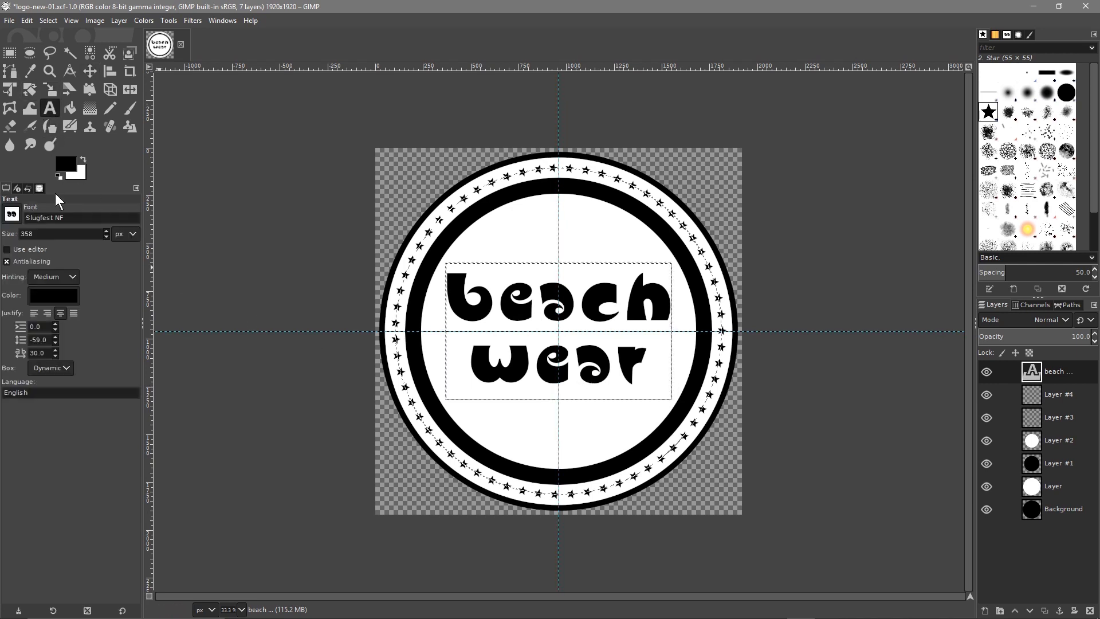
left_click(12, 215)
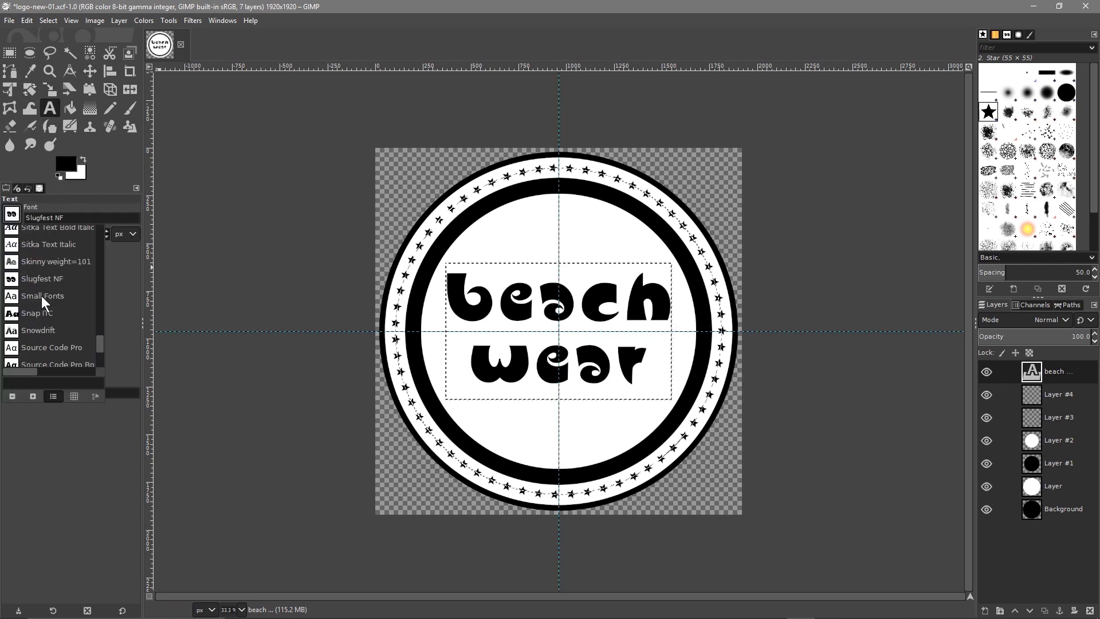
scroll(41, 296, "up", 10)
left_click_drag(99, 335, 96, 234)
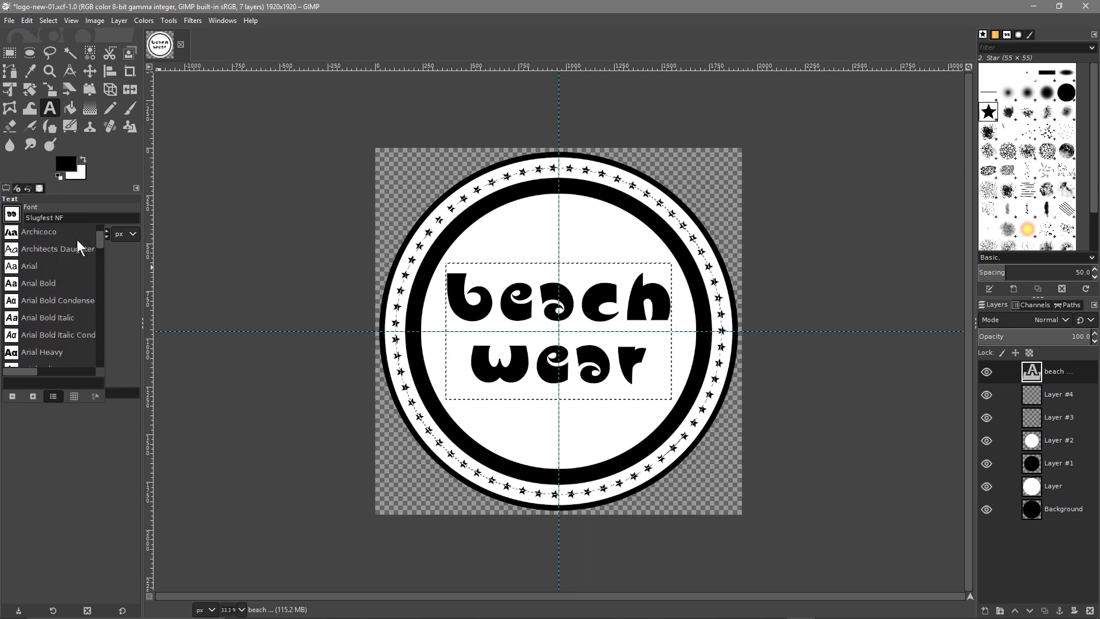
left_click(33, 281)
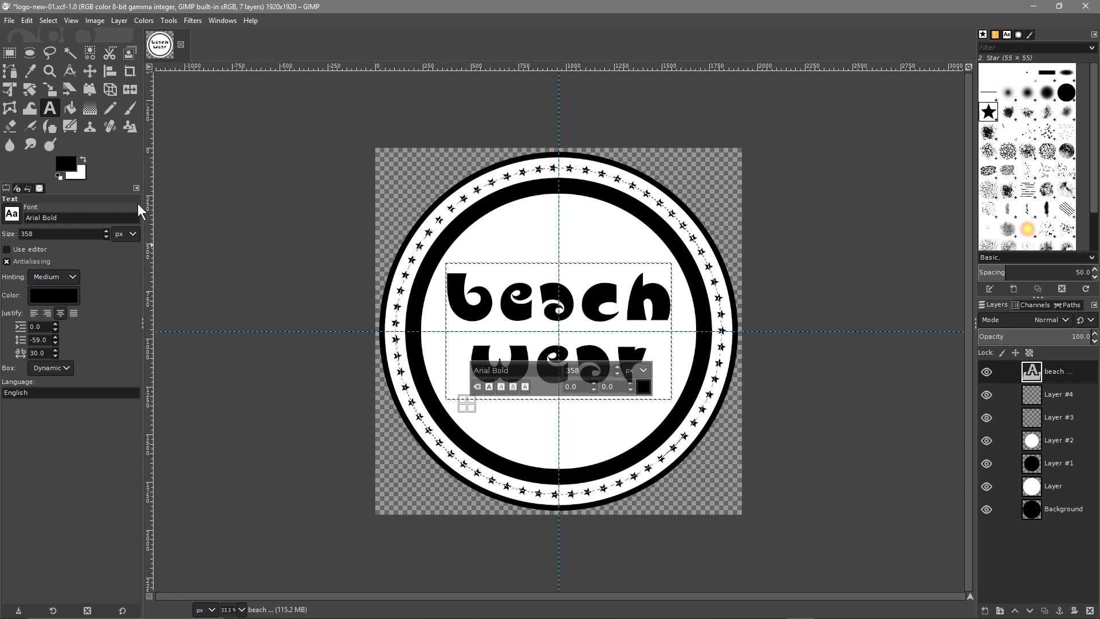
left_click(88, 71)
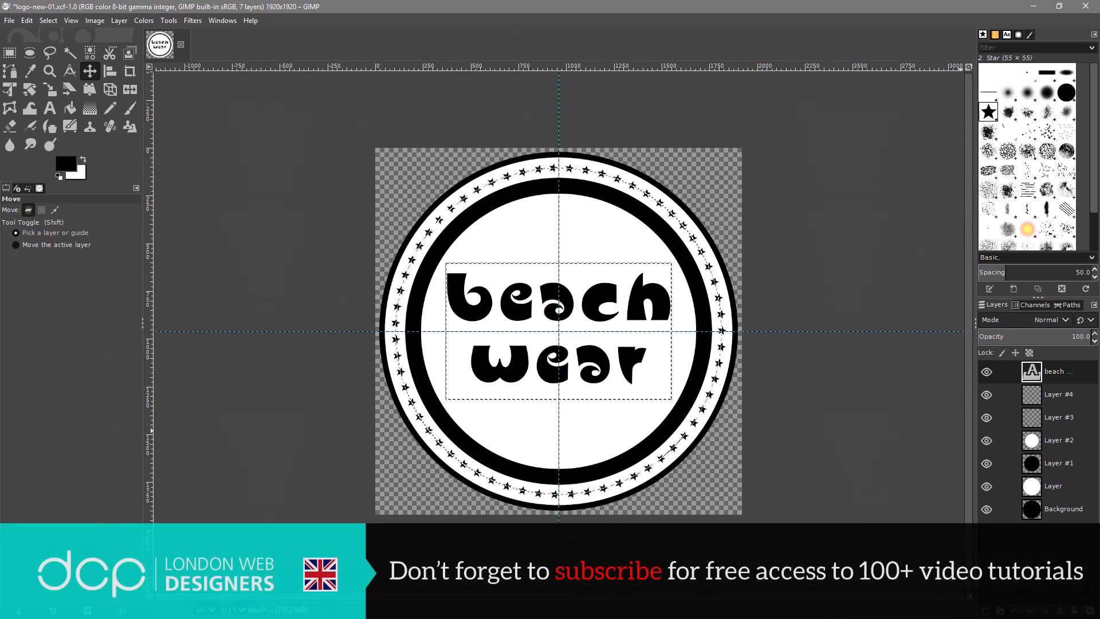
Add a 1920 × 1920 px layer and write "Women & mens beach wear" in Slugfest NF below the main lettering
left_click(985, 610)
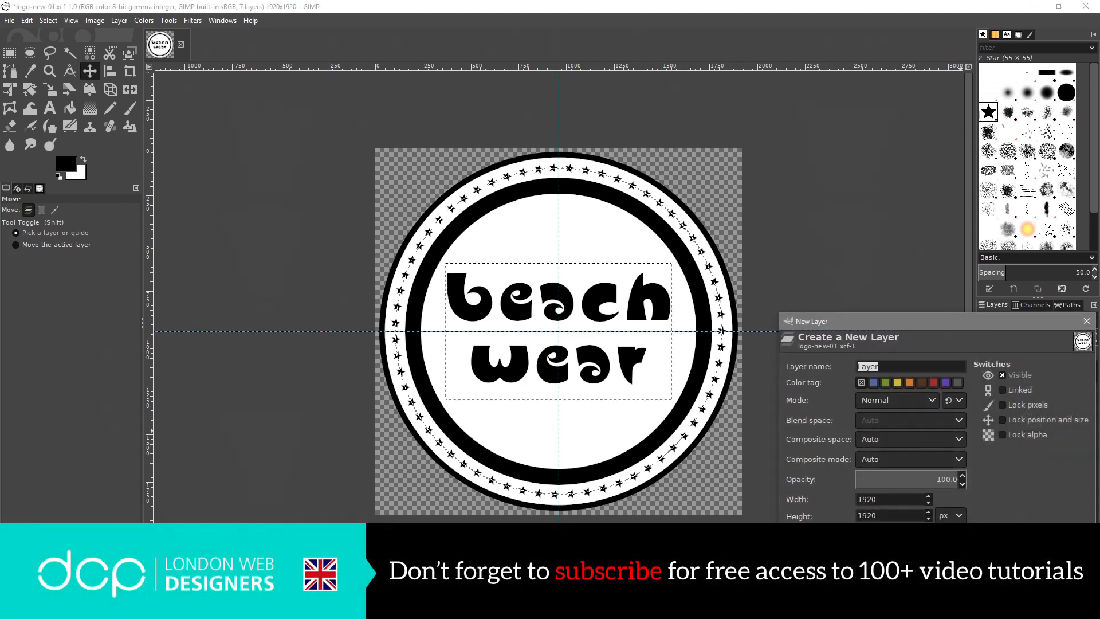
key("Return")
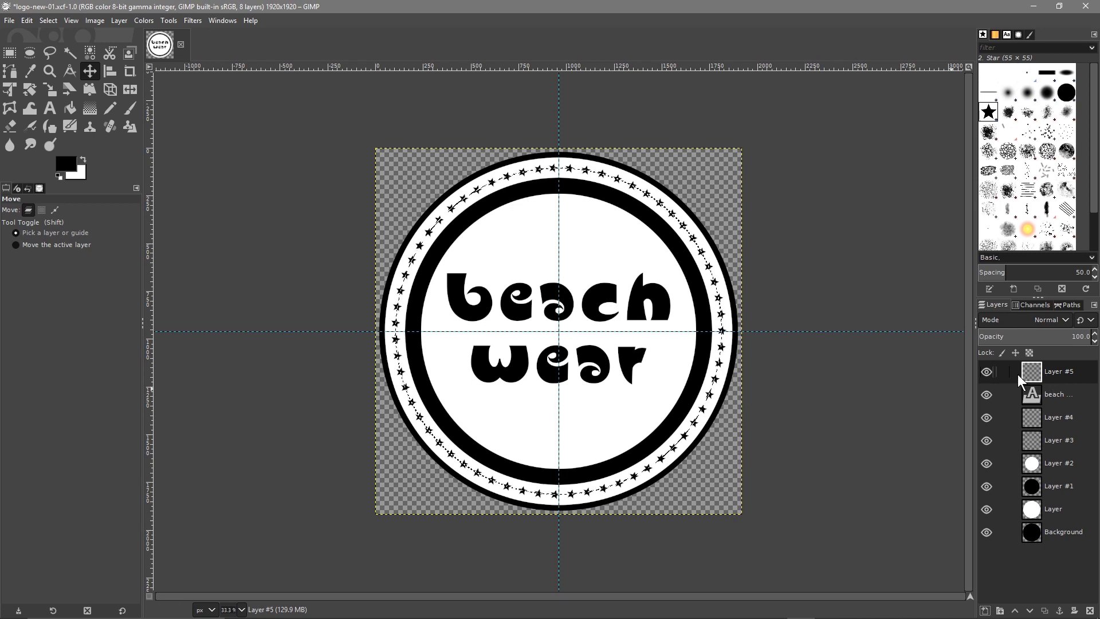
left_click(50, 110)
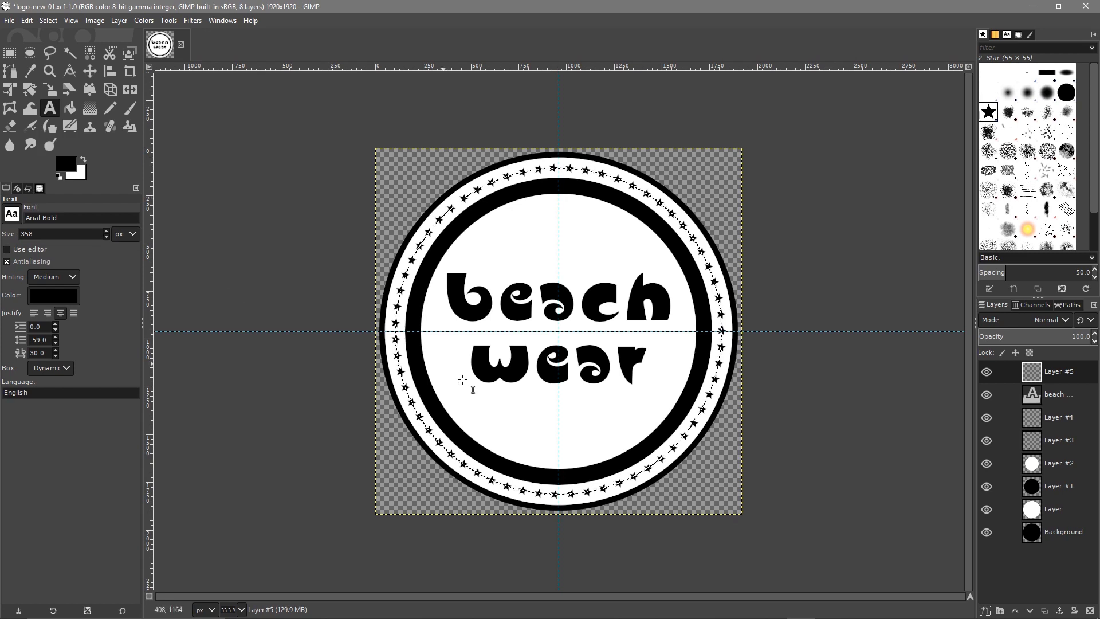
left_click(471, 408)
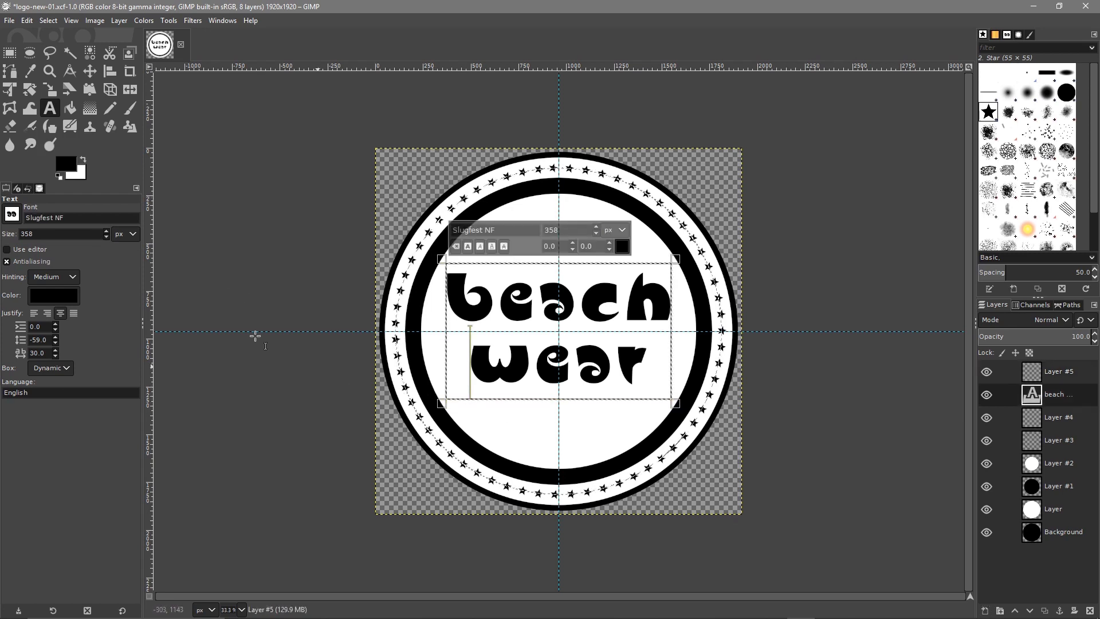
left_click(456, 406)
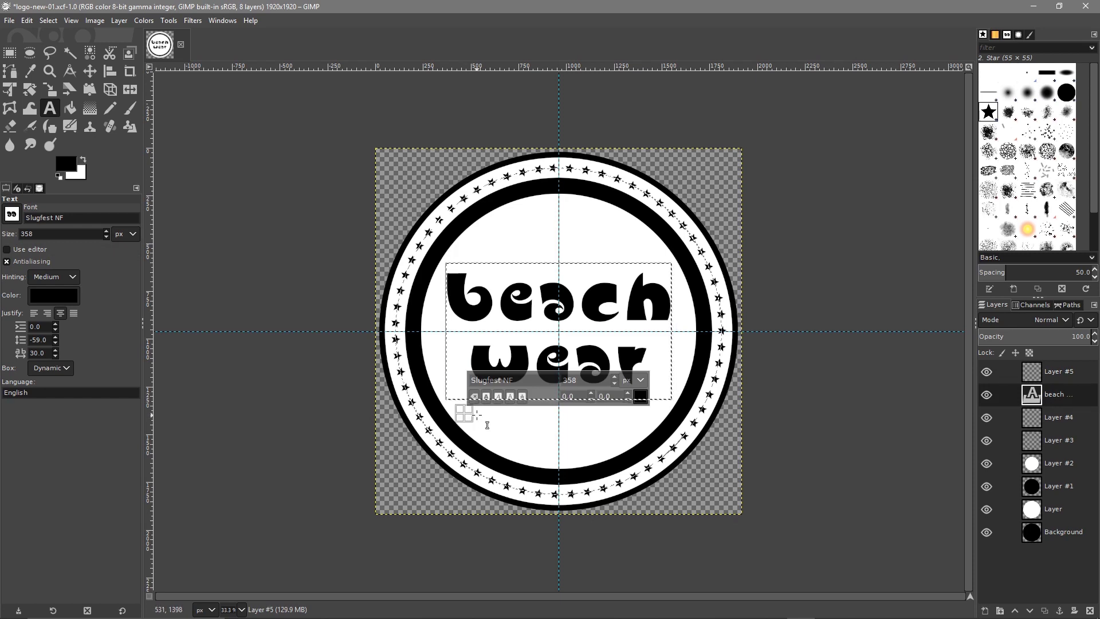
left_click(476, 414)
type("Wo")
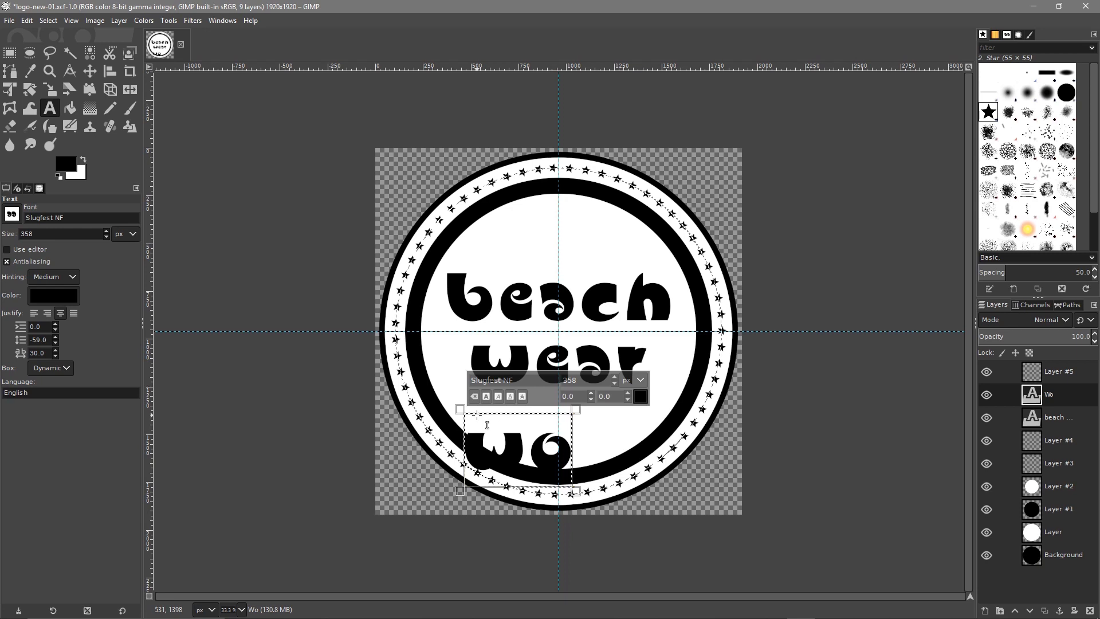
type("men")
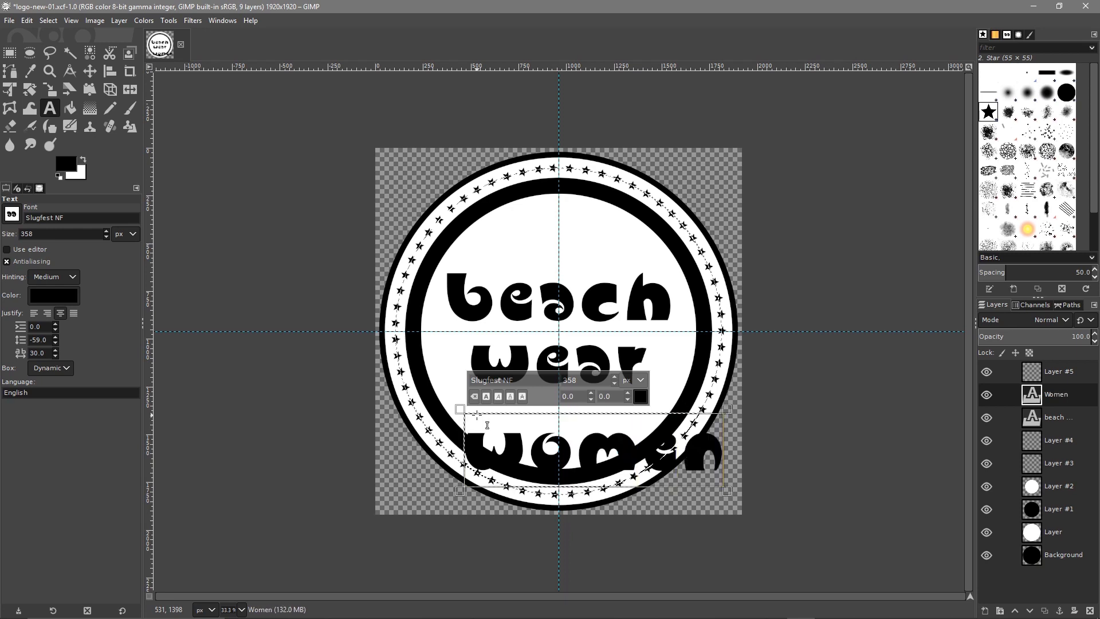
type(" &")
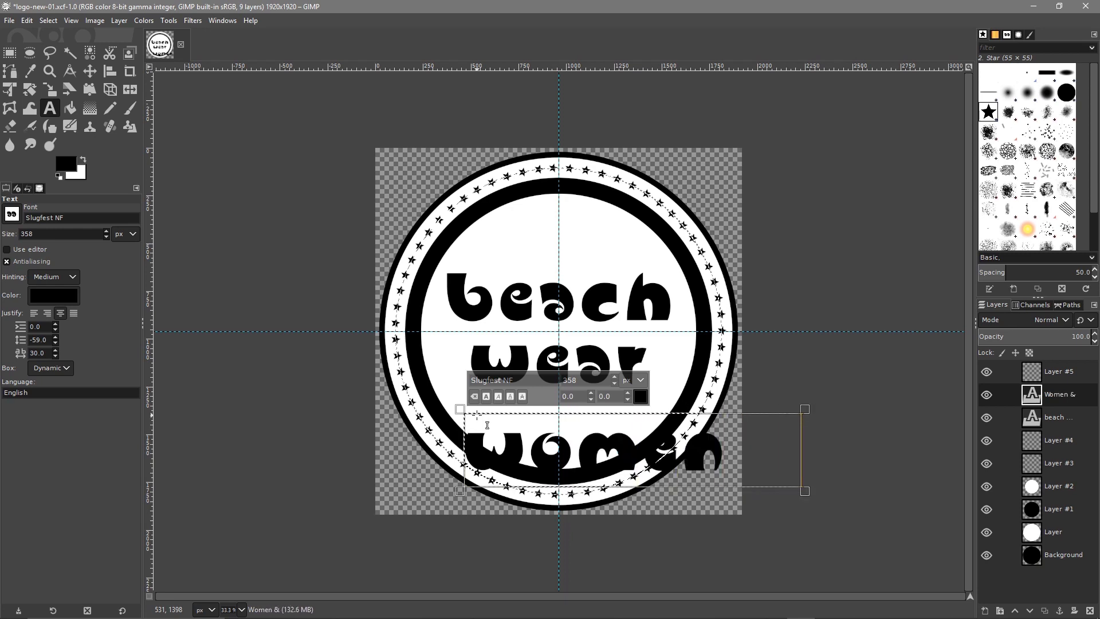
type(" mens")
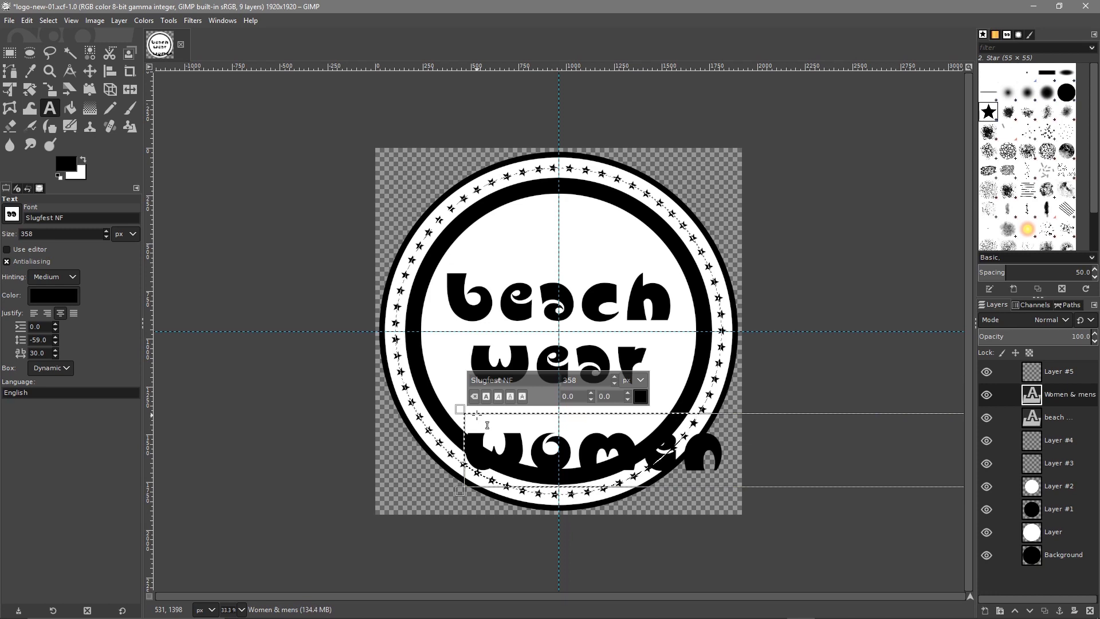
type(" beach wear")
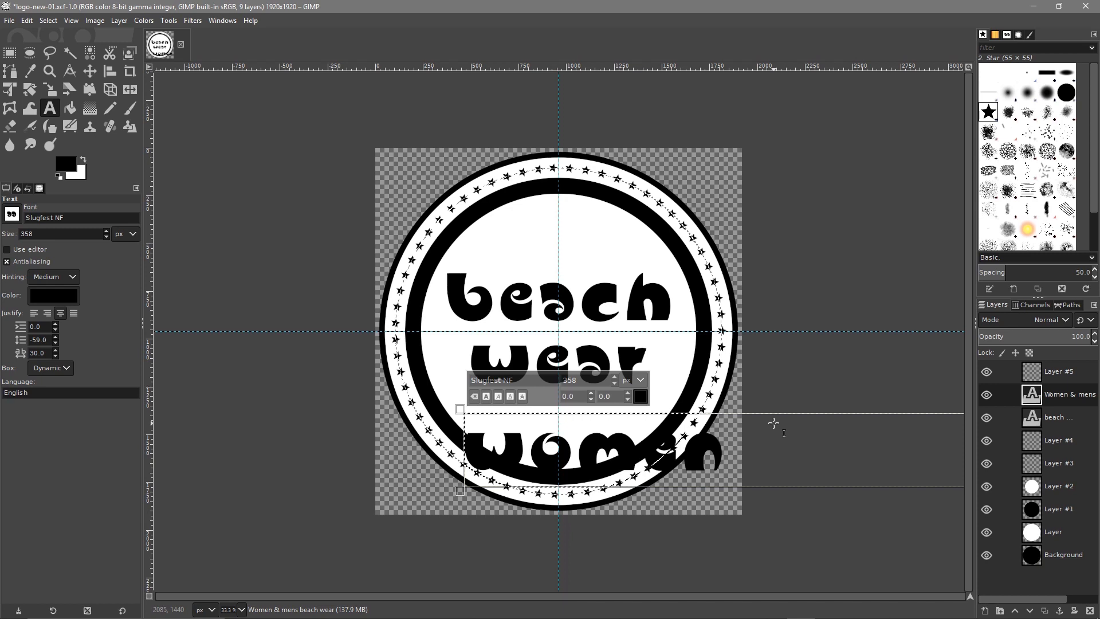
Select the whole "Women & mens beach wear" tagline and reduce its text size to 25 px
key("ctrl+a")
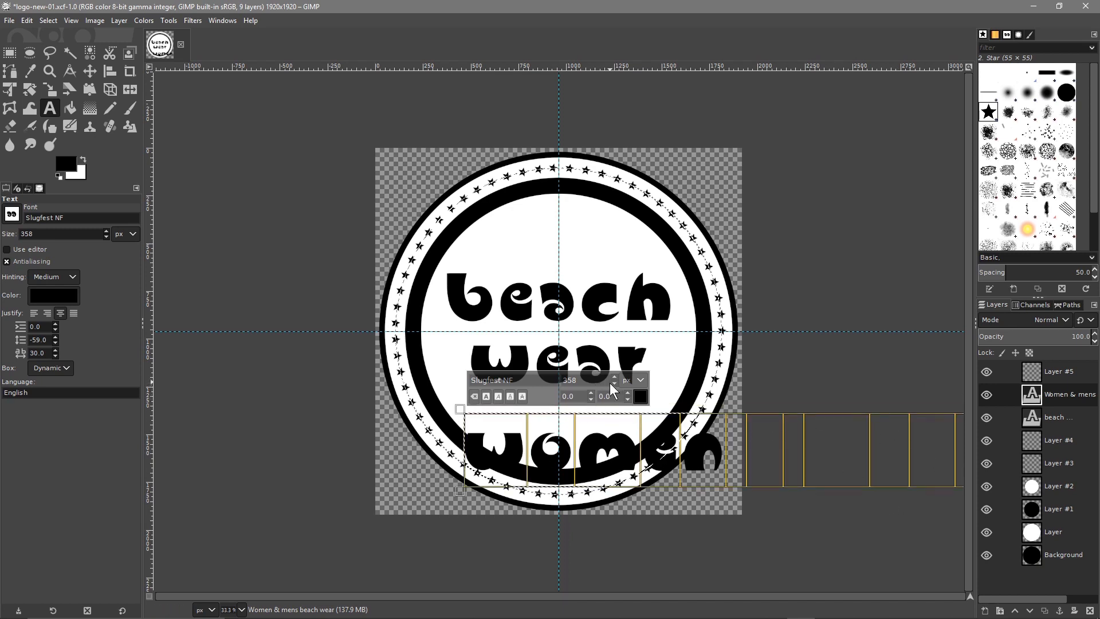
left_click(613, 383)
left_click_drag(614, 382, 613, 383)
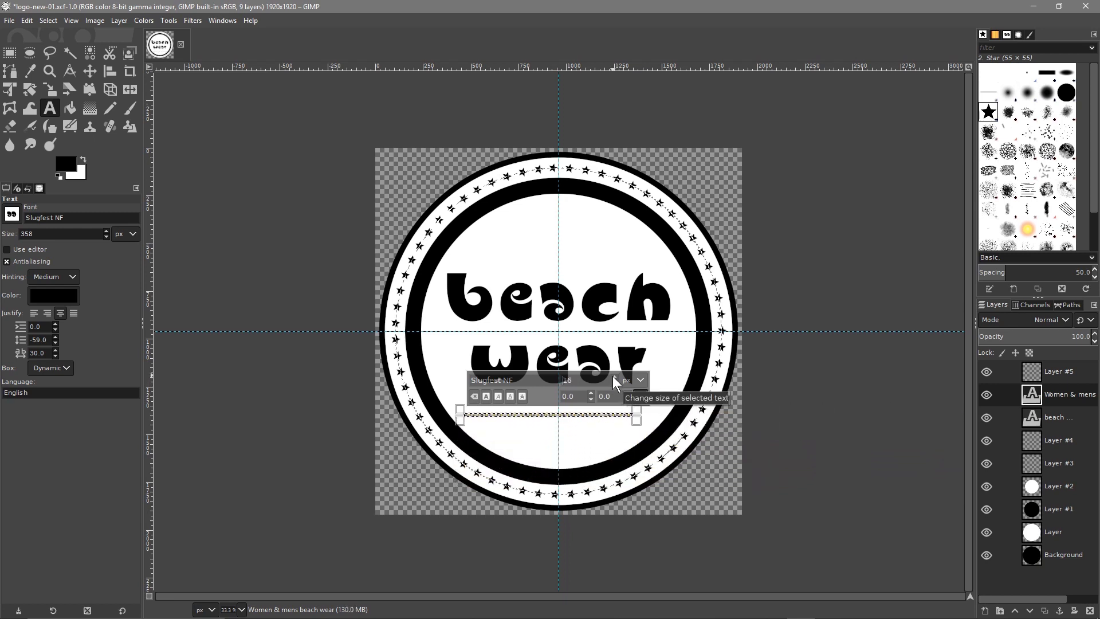
left_click(613, 377)
left_click(613, 377)
left_click(613, 377)
left_click(613, 377)
left_click(613, 377)
left_click(613, 377)
left_click(613, 377)
left_click(613, 377)
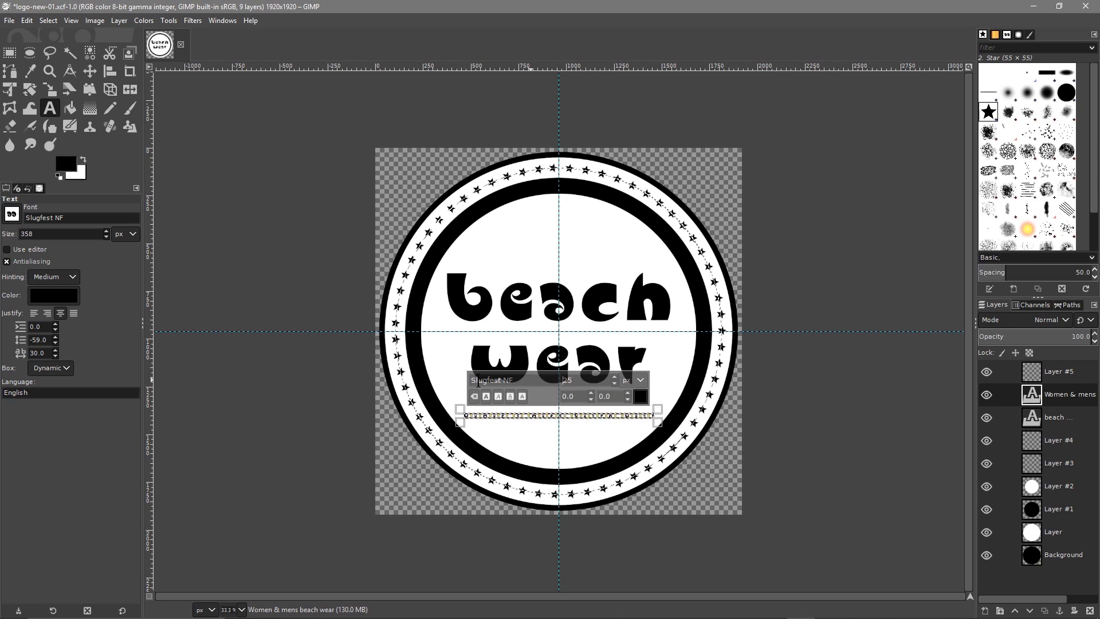
Change the selected tagline's font to Arial Bold
left_click(12, 214)
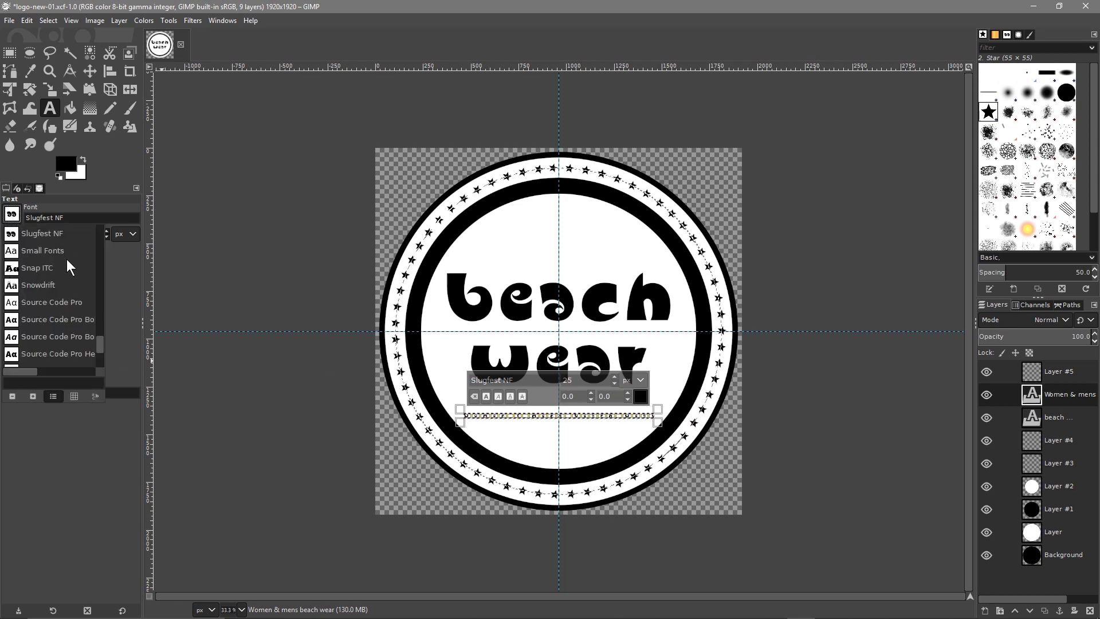
left_click_drag(99, 334, 98, 235)
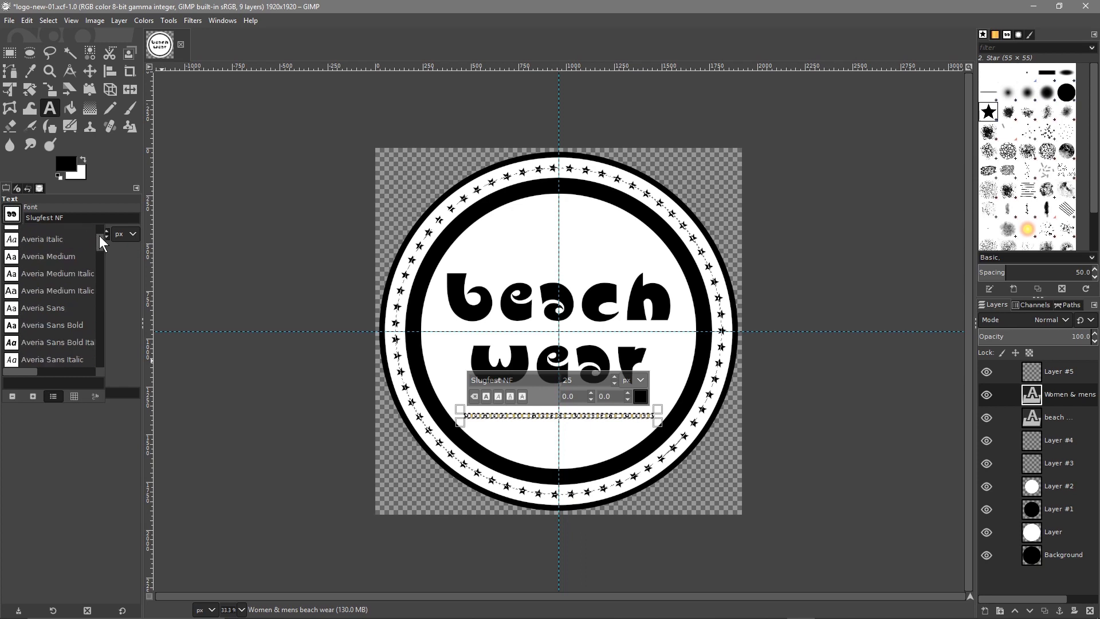
scroll(52, 322, "up", 2)
scroll(50, 247, "up", 1)
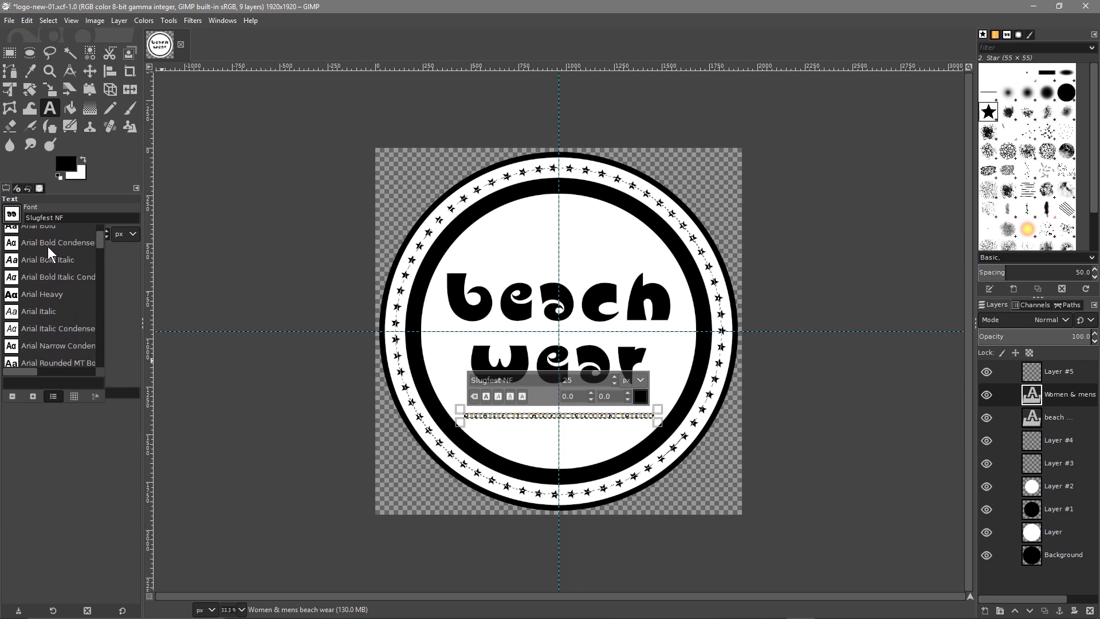
left_click(46, 245)
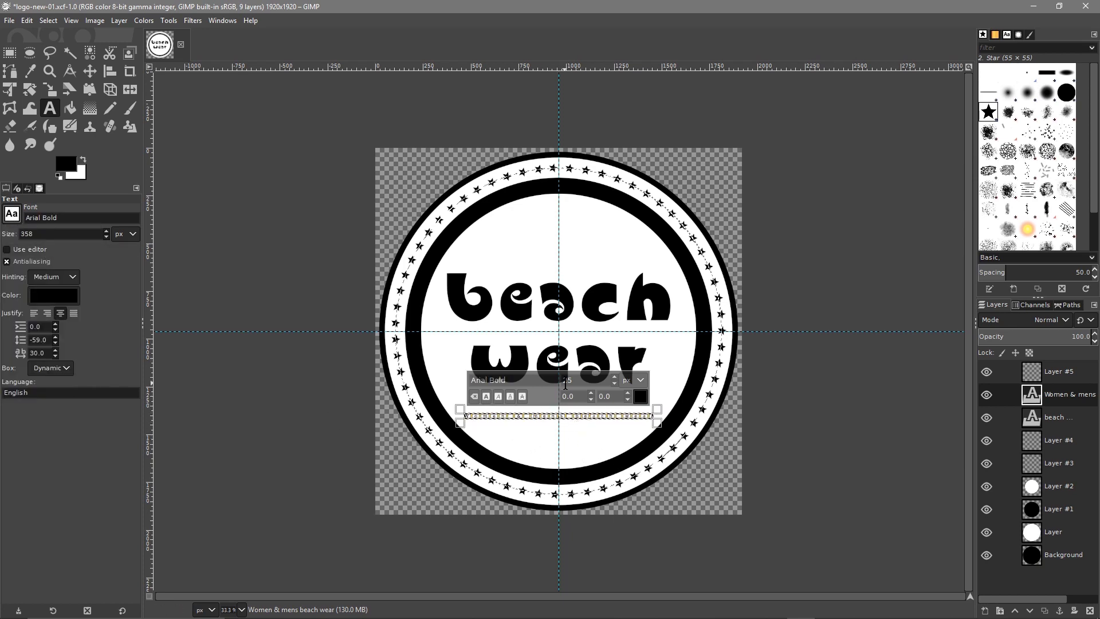
Increase the selected tagline's text size to 30 px
left_click(614, 377)
left_click(614, 376)
left_click(614, 376)
left_click(614, 376)
left_click(614, 377)
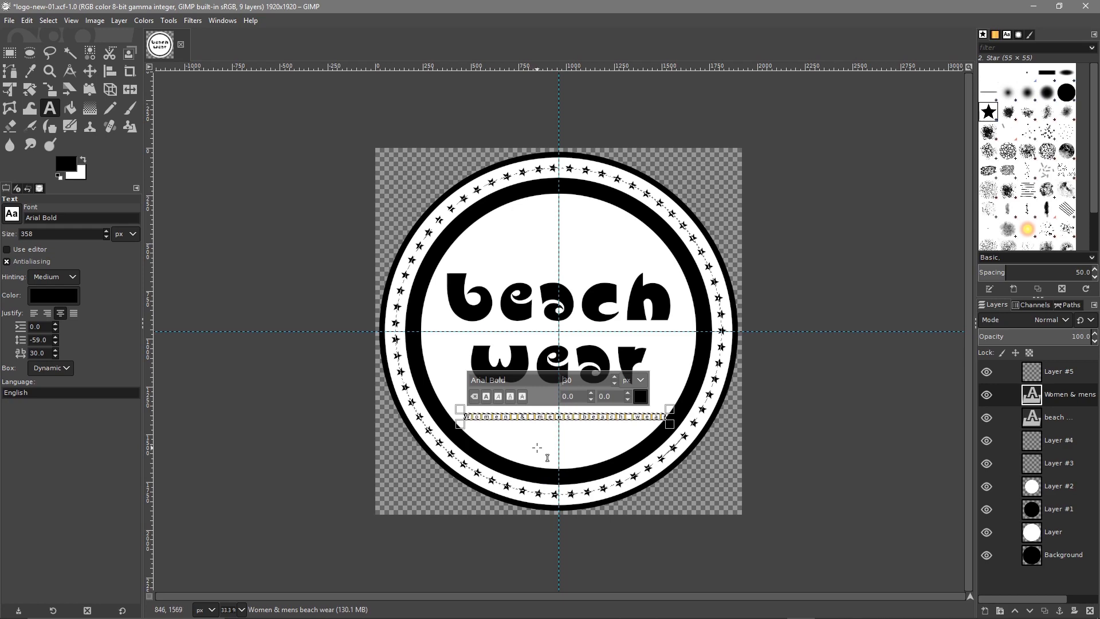
Set the baseline offset of the selected tagline text to -2.0
scroll(533, 446, "up", 1, "ctrl")
scroll(539, 447, "up", 1, "ctrl")
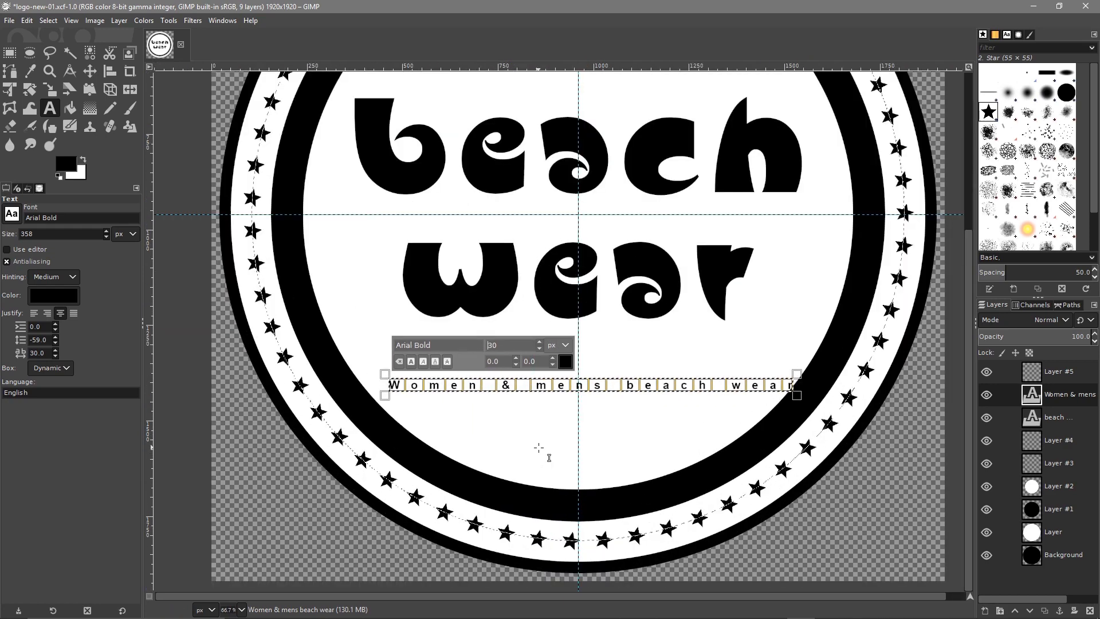
scroll(538, 448, "up", 1, "ctrl")
scroll(538, 447, "down", 1, "ctrl")
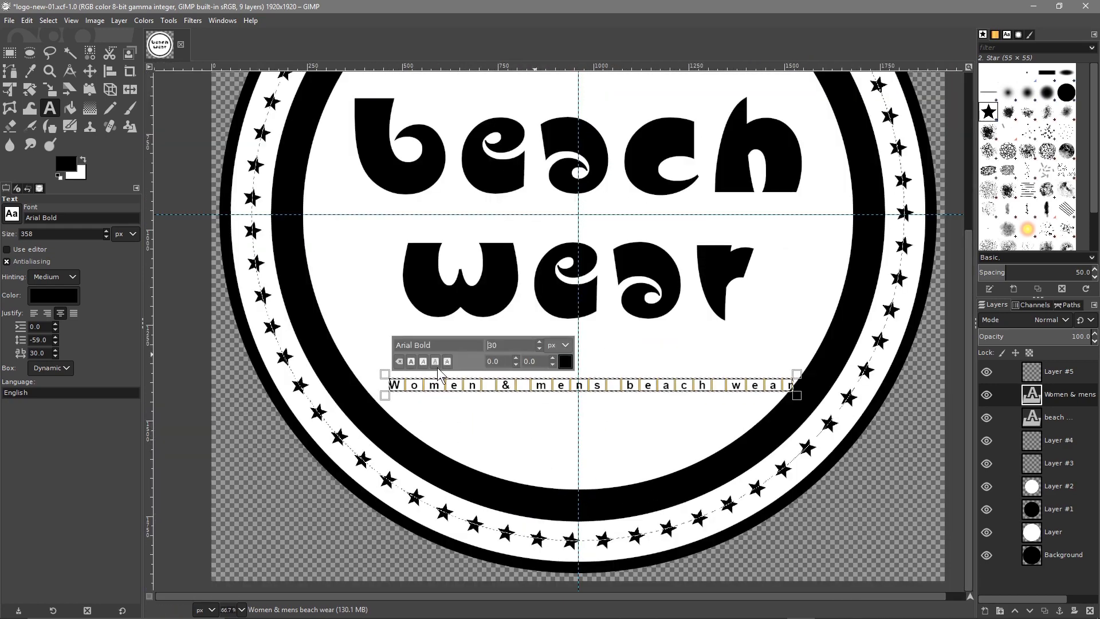
left_click(516, 364)
left_click(515, 365)
scroll(560, 441, "up", 1, "ctrl")
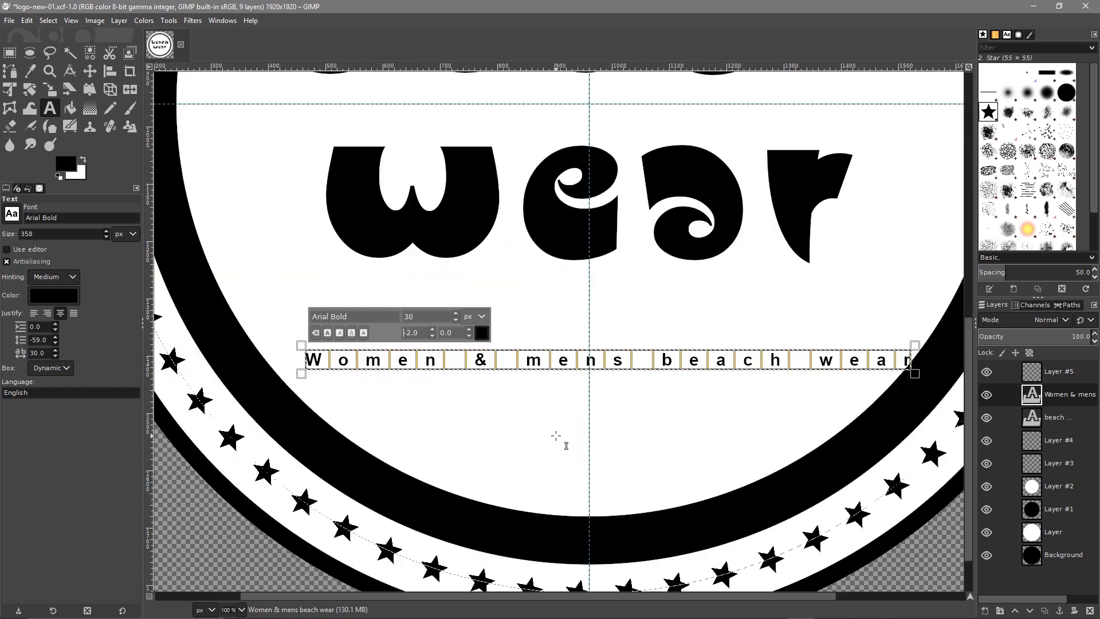
scroll(555, 435, "down", 1, "ctrl")
scroll(555, 435, "up", 1, "ctrl")
scroll(559, 437, "down", 1, "ctrl")
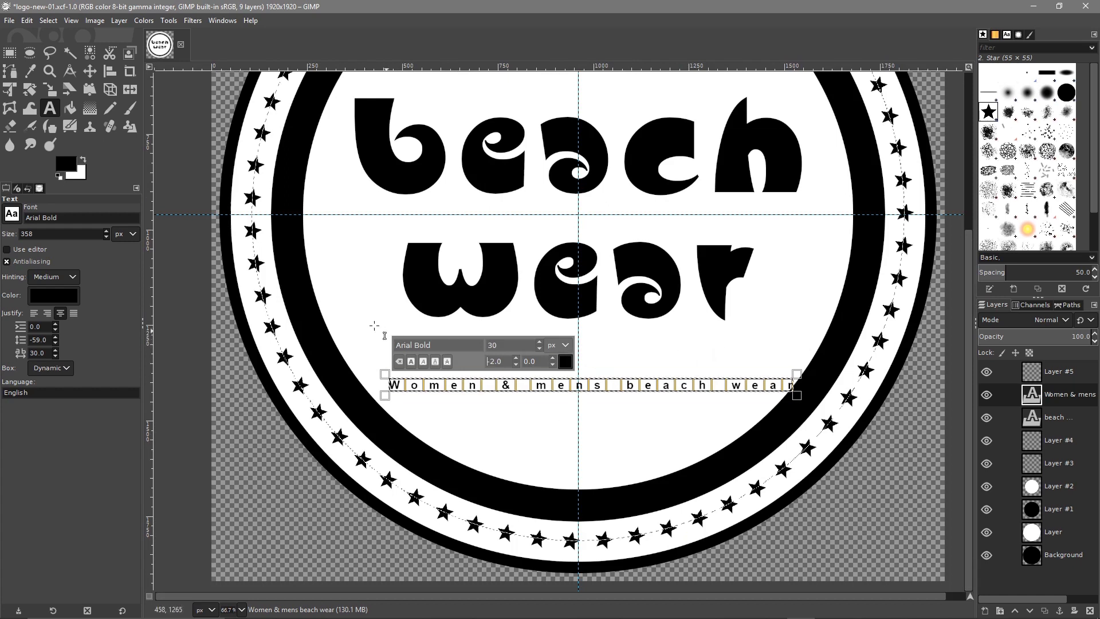
Move the tagline about 120 px up and 35 px left so it sits just below "wear"
left_click(89, 71)
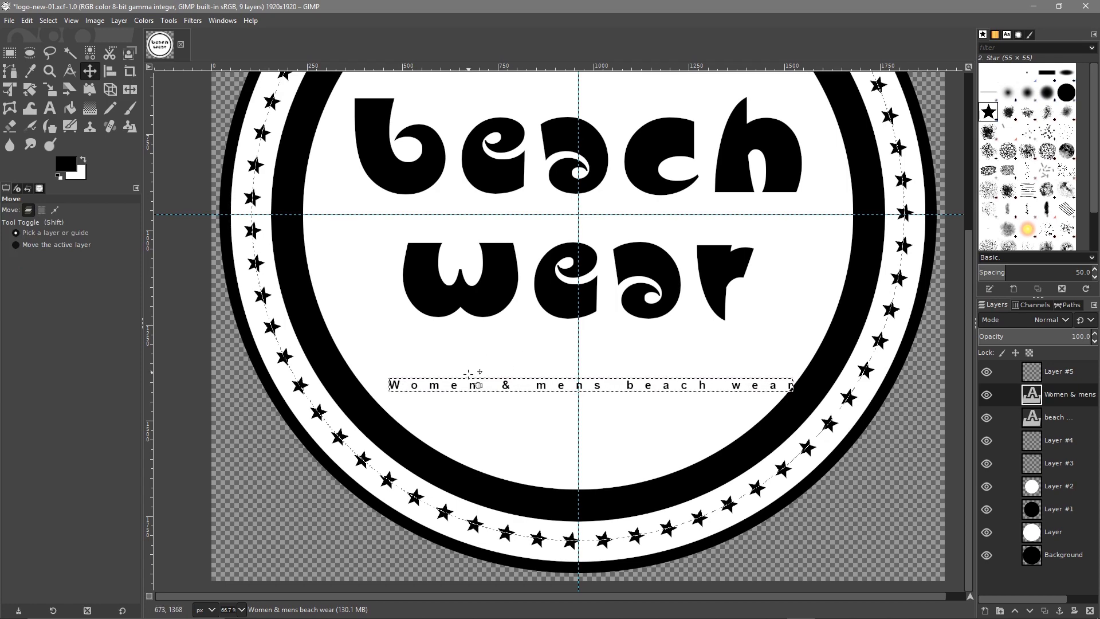
scroll(487, 403, "up", 2)
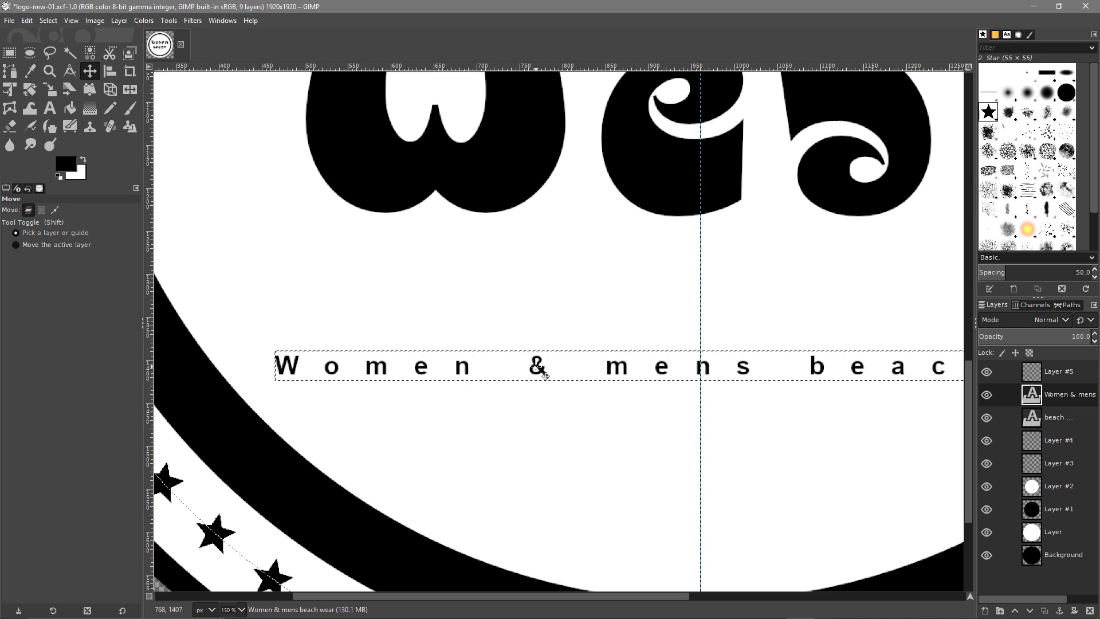
left_click_drag(545, 375, 544, 376)
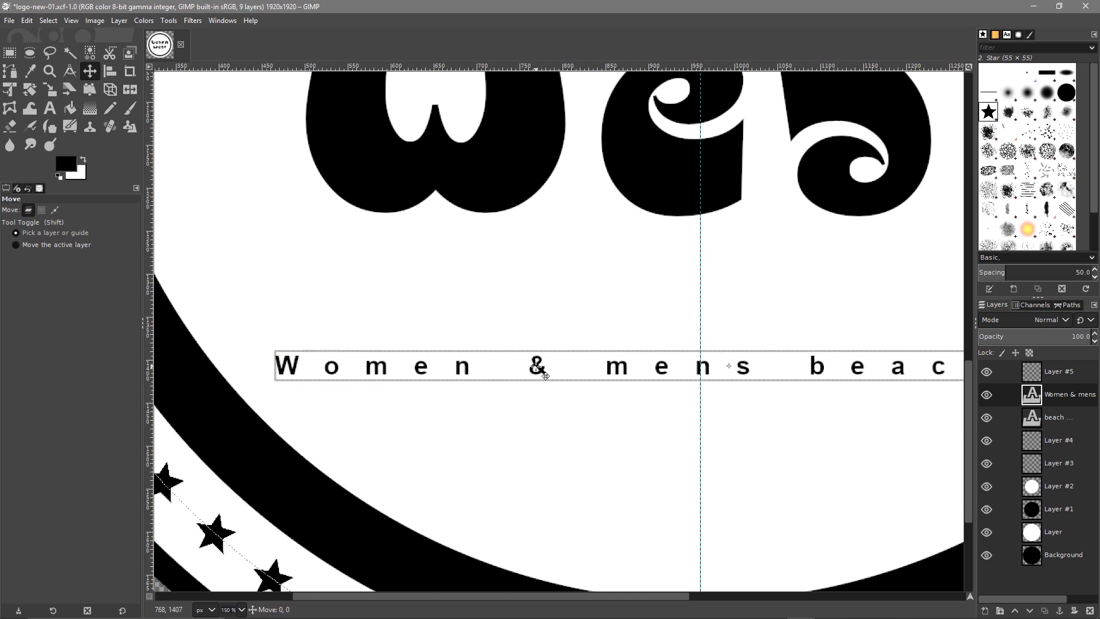
left_click_drag(545, 375, 515, 264)
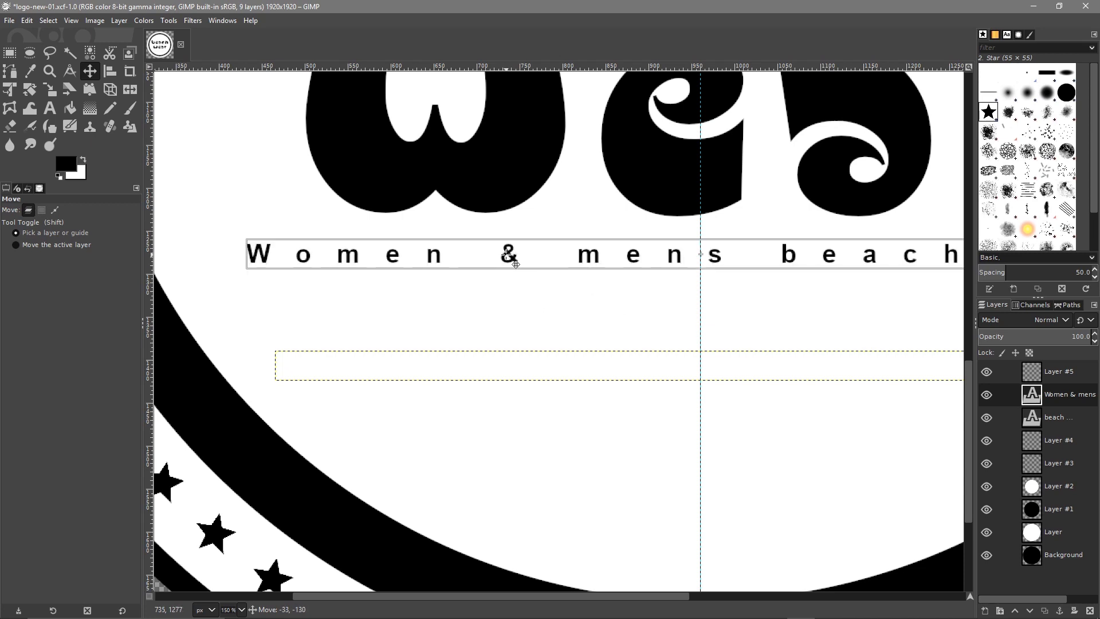
left_click_drag(514, 263, 515, 264)
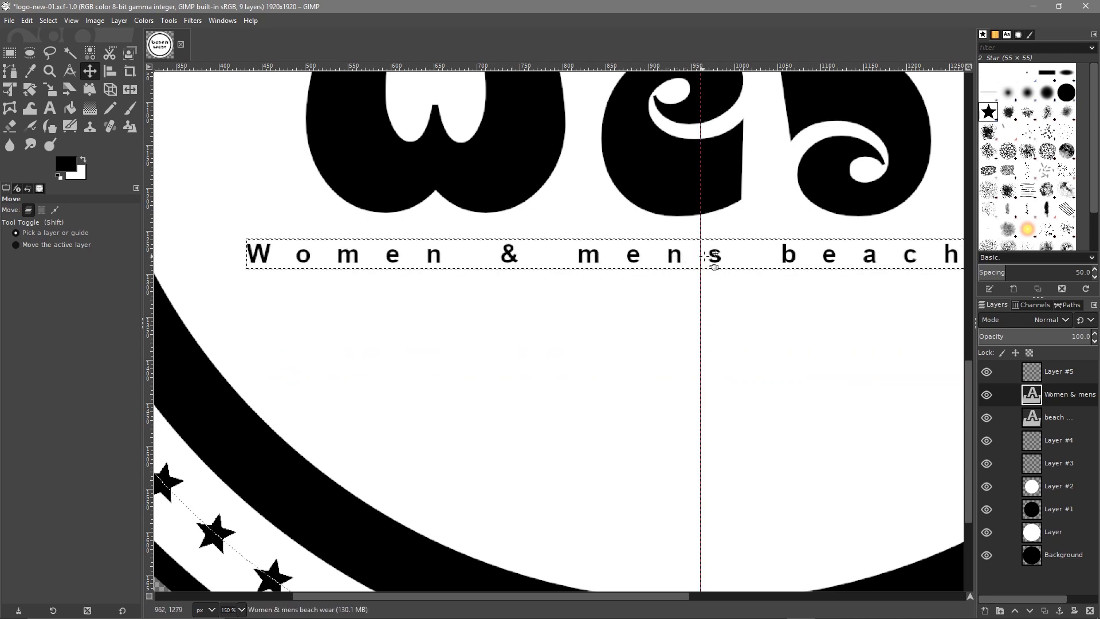
left_click_drag(719, 260, 719, 259)
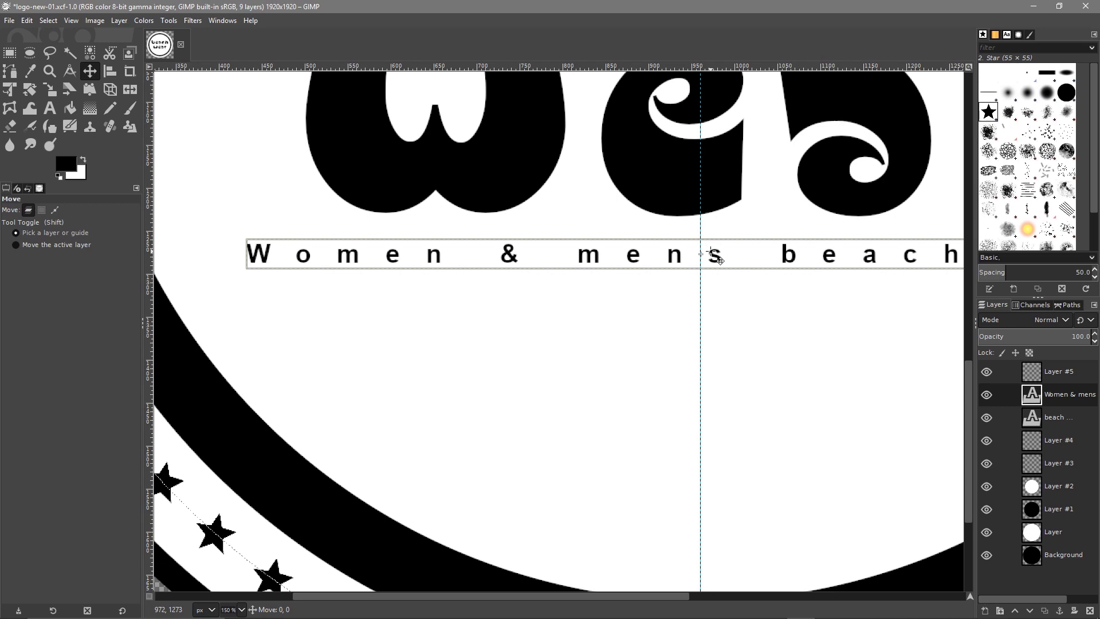
mouse_move(716, 259)
left_mouse_down()
mouse_move(716, 319)
mouse_move(752, 299)
mouse_move(706, 261)
left_mouse_up()
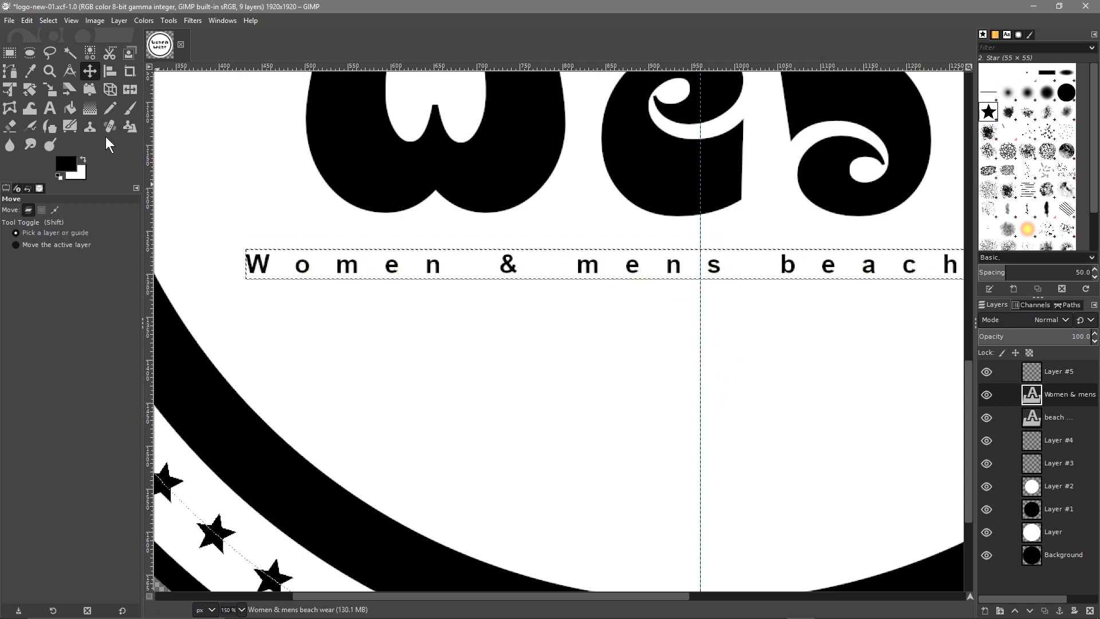
Capitalize the first letters of the tagline's last three words so it reads "Women & Mens Beach Wear"
left_click(50, 107)
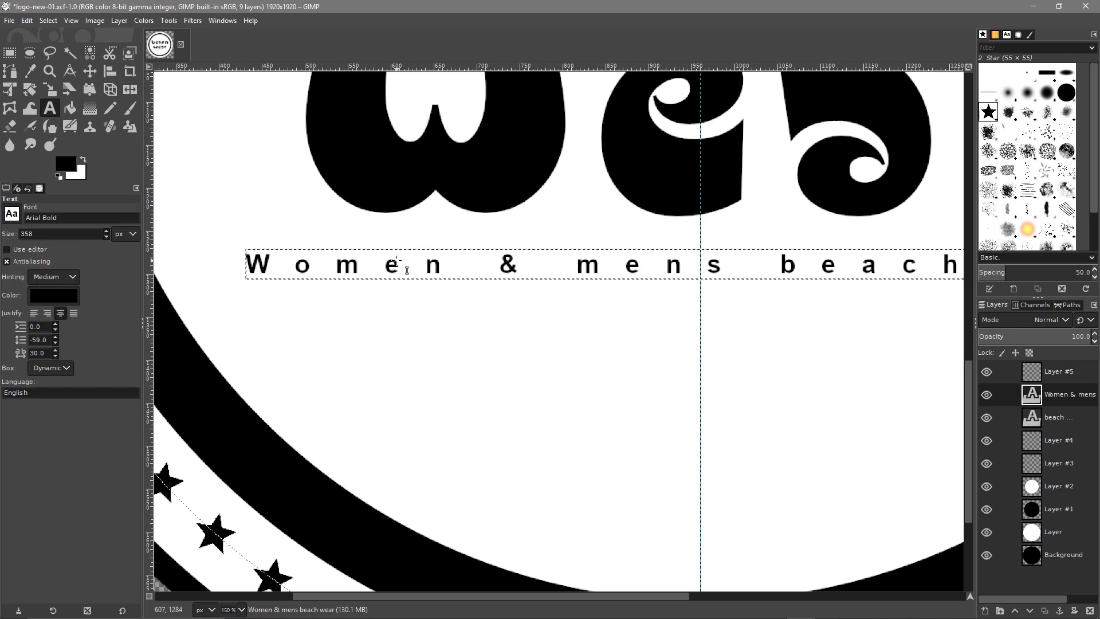
left_click(597, 268)
key("BackSpace")
type("M")
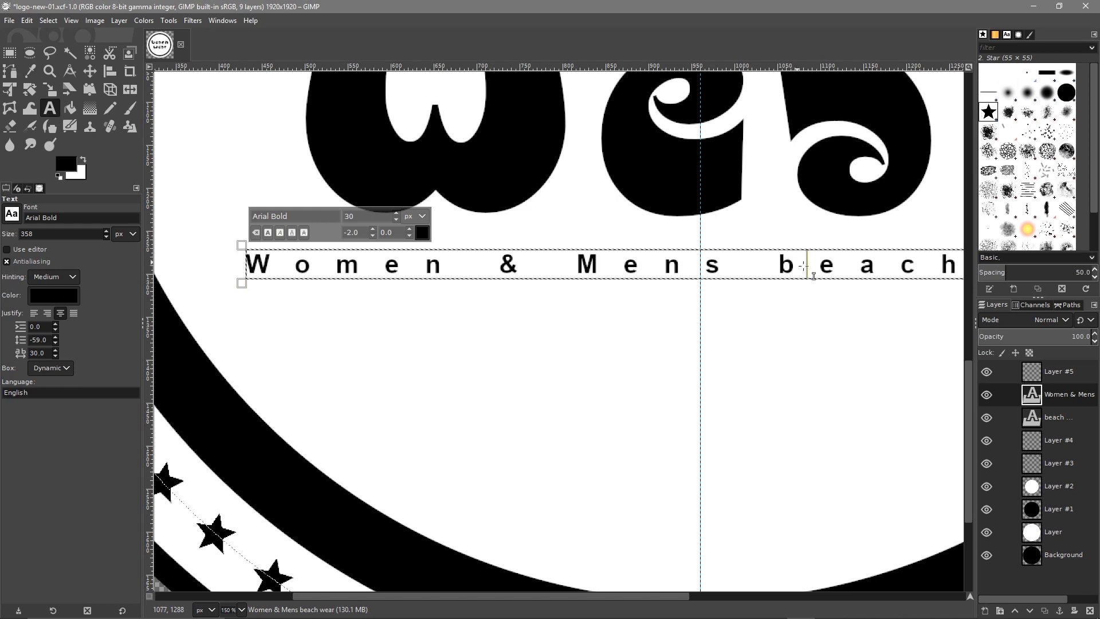
key("BackSpace")
type("B")
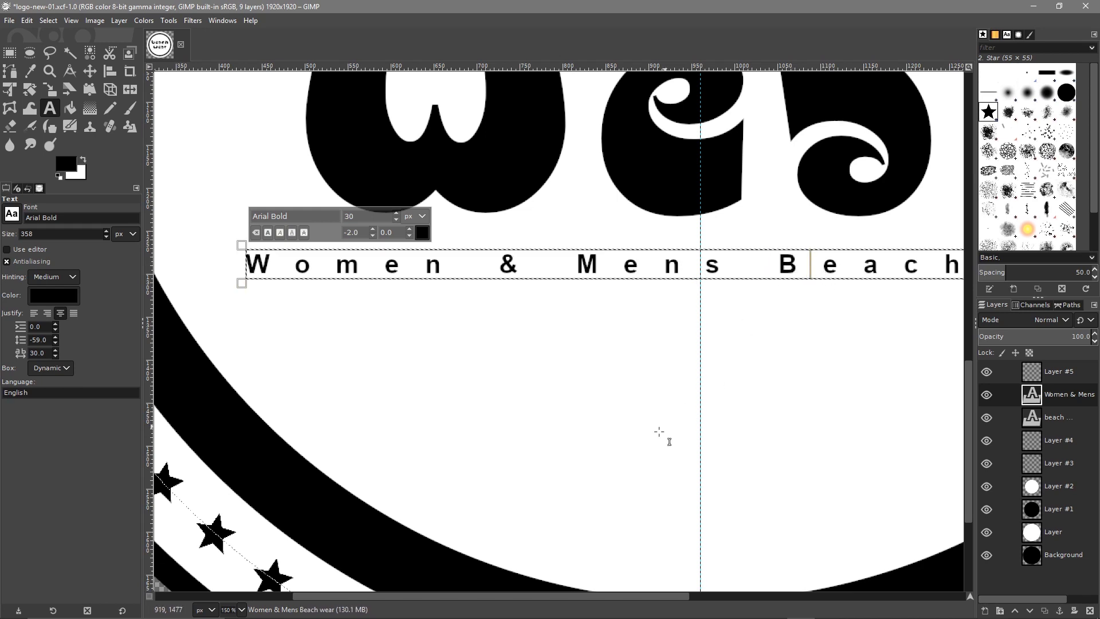
left_click_drag(660, 595, 805, 594)
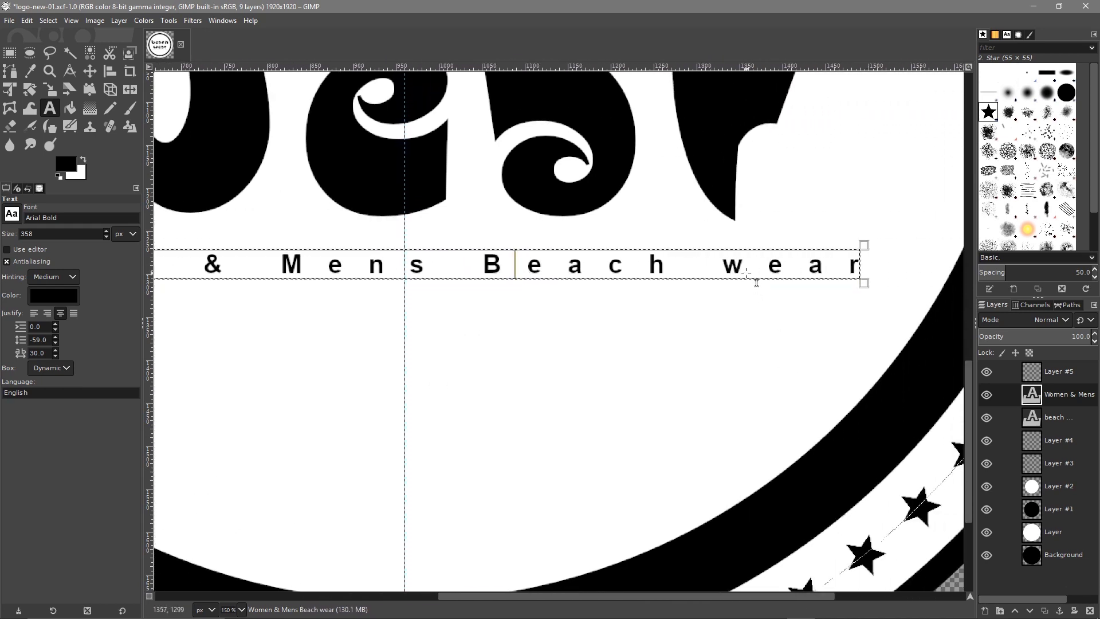
key("BackSpace")
type("W")
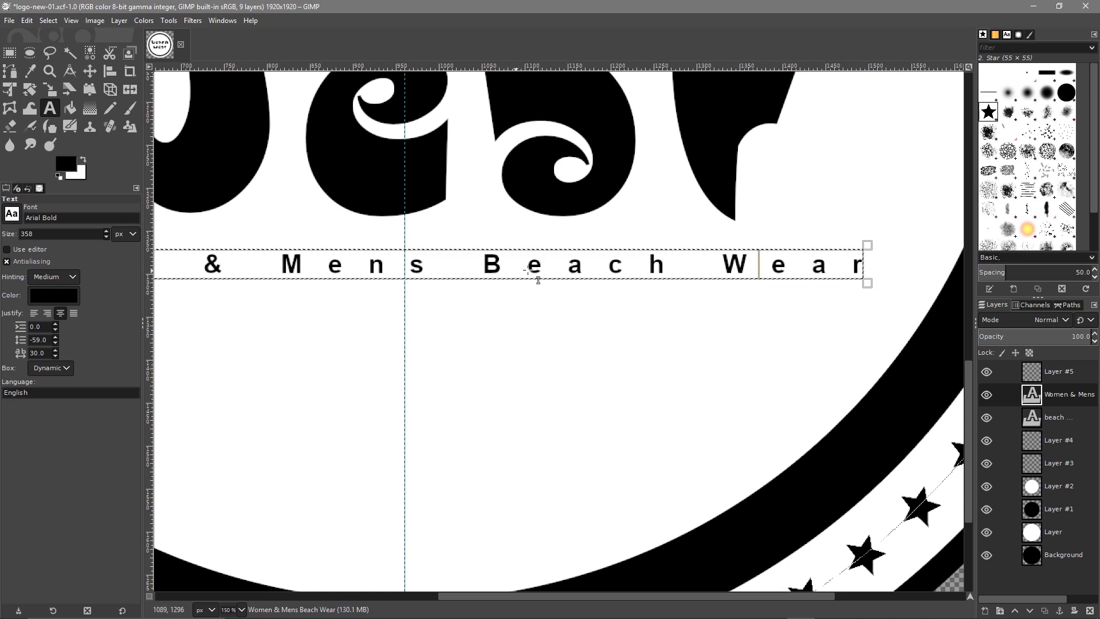
Select the entire tagline and reduce its letter spacing to 21
key("ctrl+a")
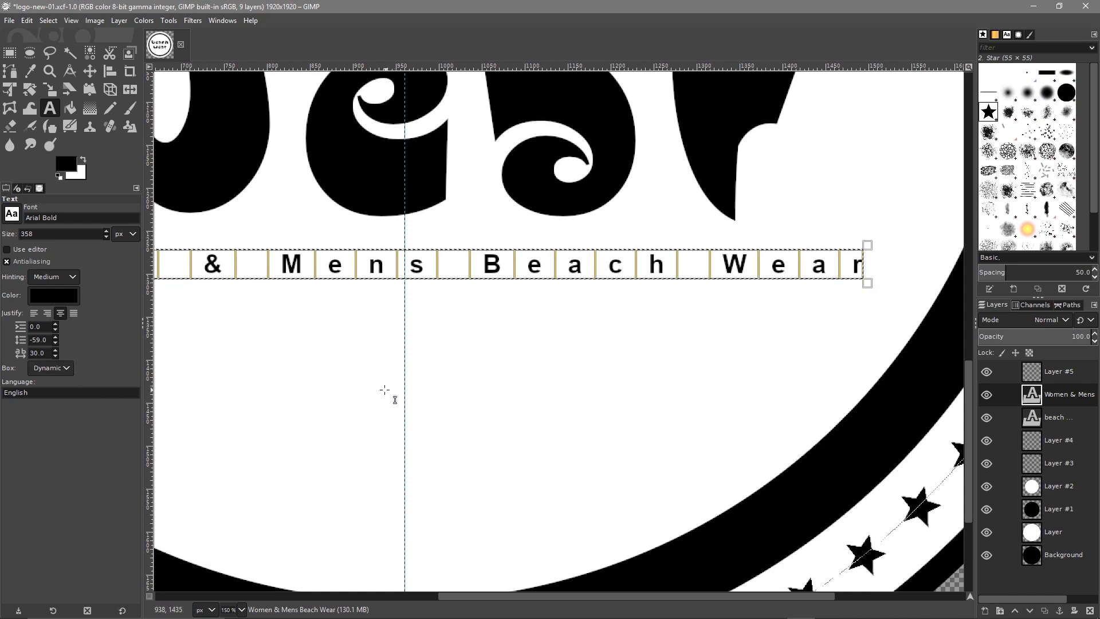
scroll(380, 385, "down", 2, "ctrl")
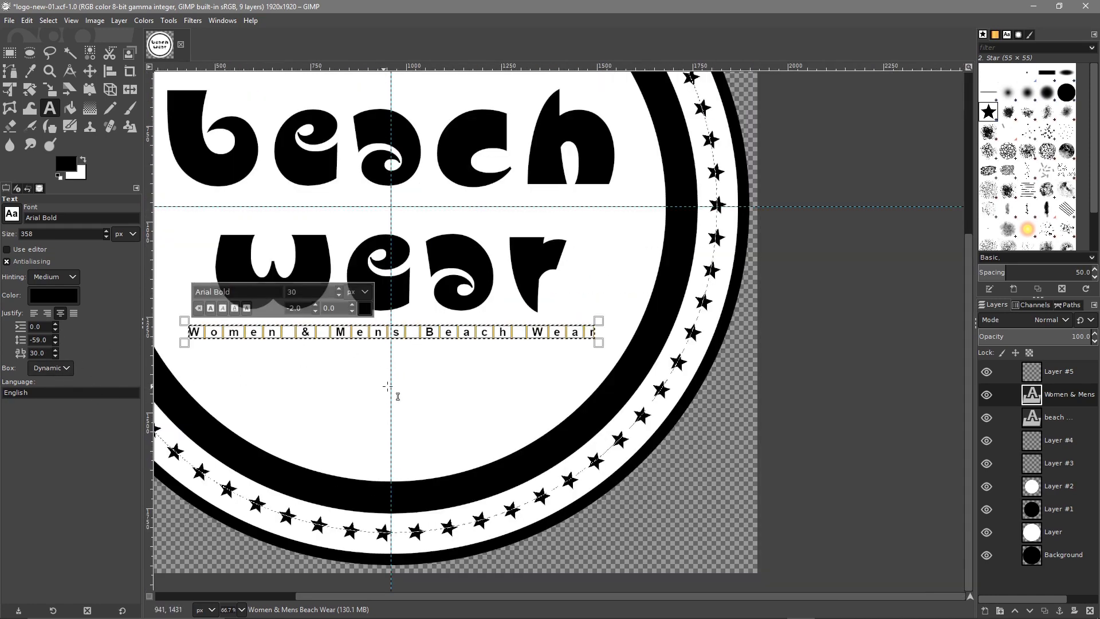
left_click_drag(437, 376, 636, 410)
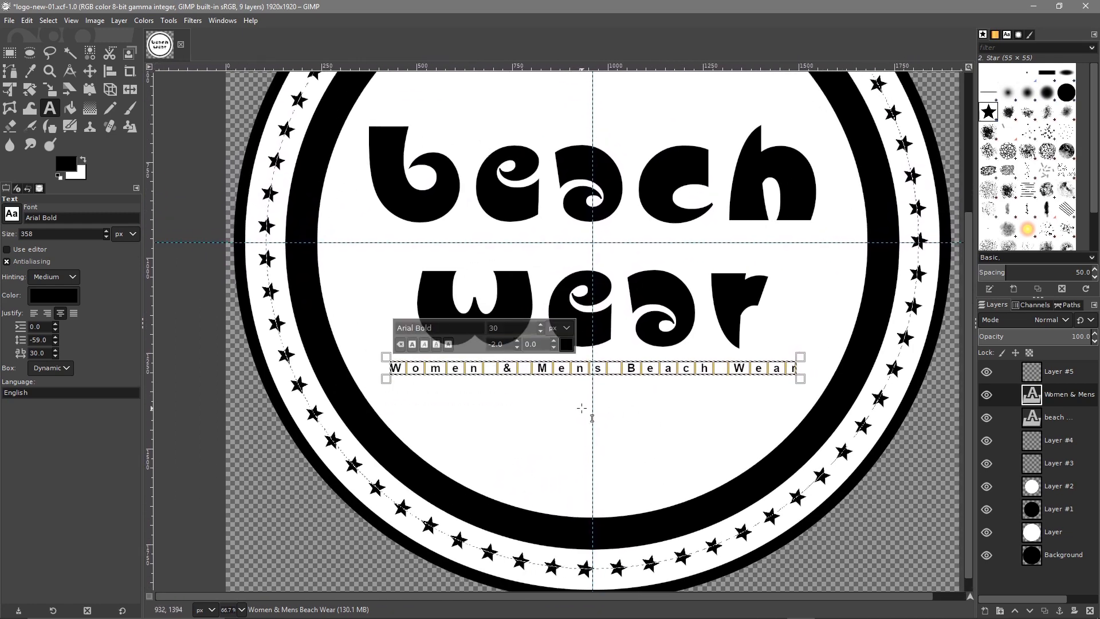
left_click_drag(592, 405, 579, 424)
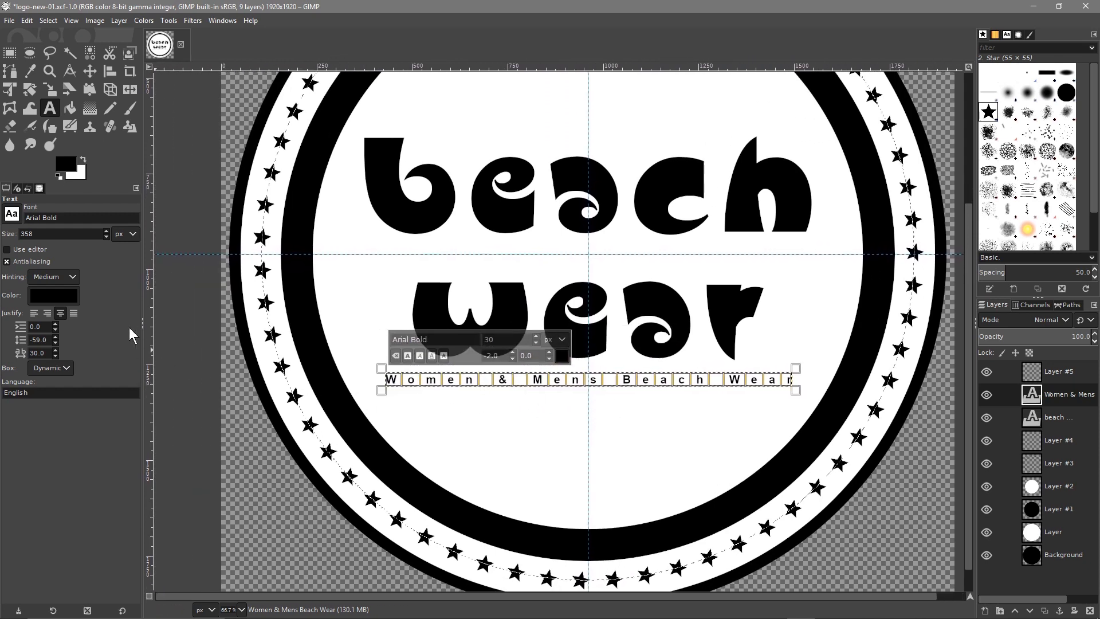
left_click(56, 355)
left_click(55, 356)
left_click(55, 356)
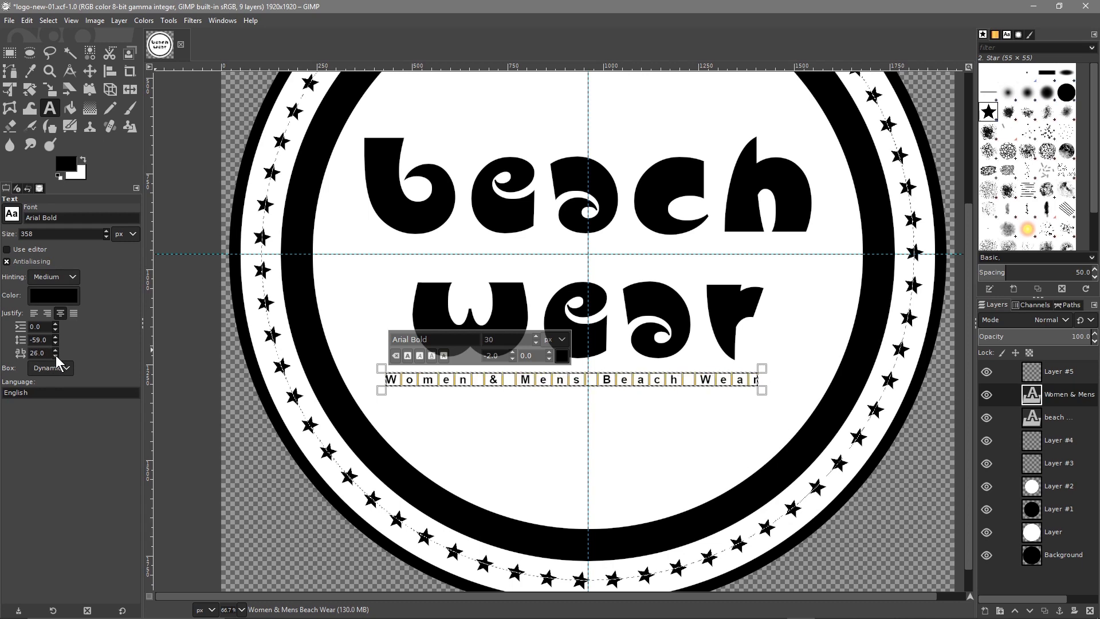
left_click(55, 356)
left_click(56, 356)
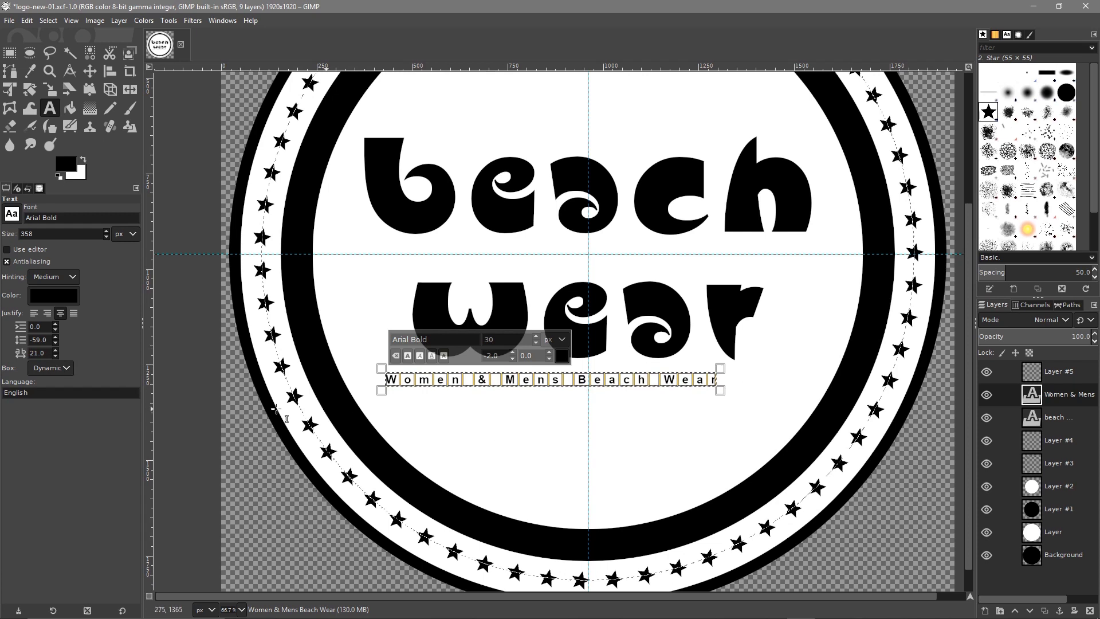
Move the tagline right to centre it on the vertical guide beneath "wear" and check the placement
left_click(90, 71)
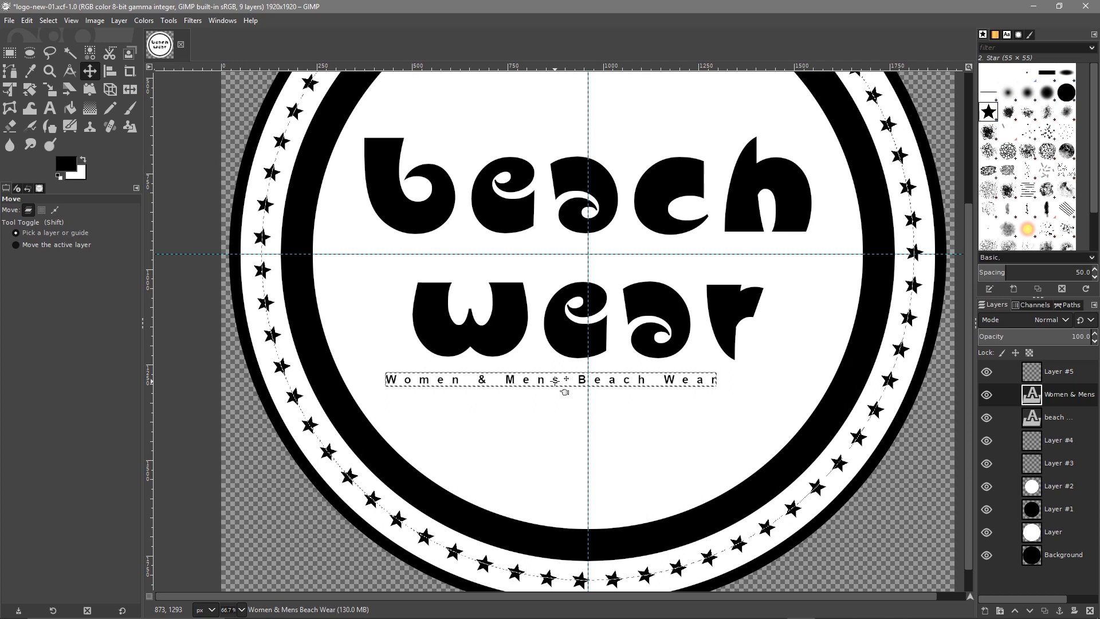
left_click_drag(588, 390, 618, 391)
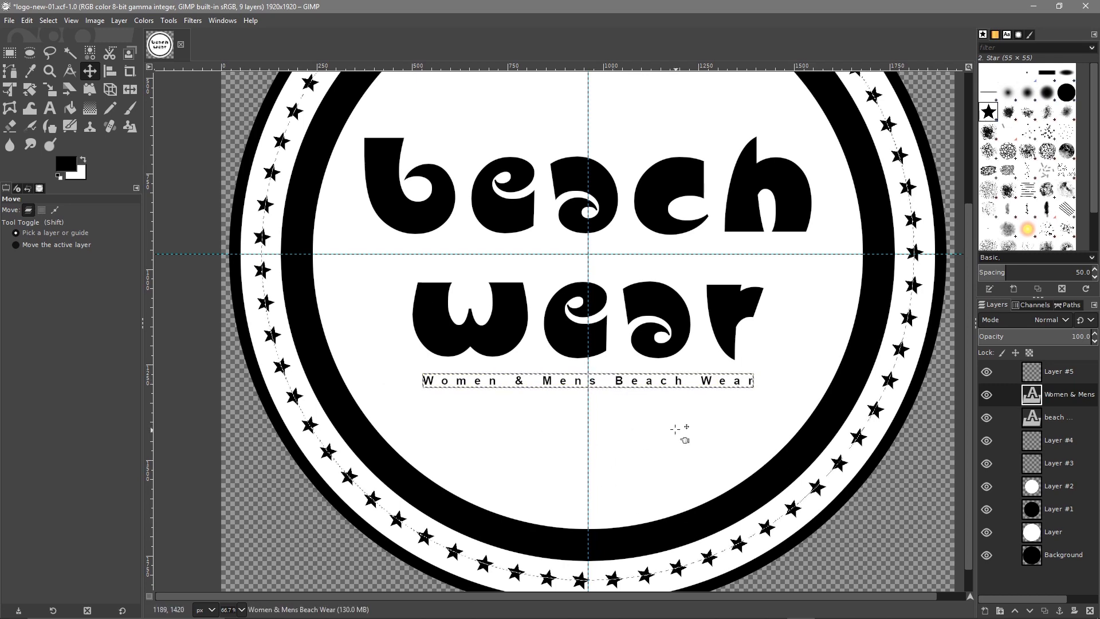
scroll(676, 435, "down", 2, "ctrl")
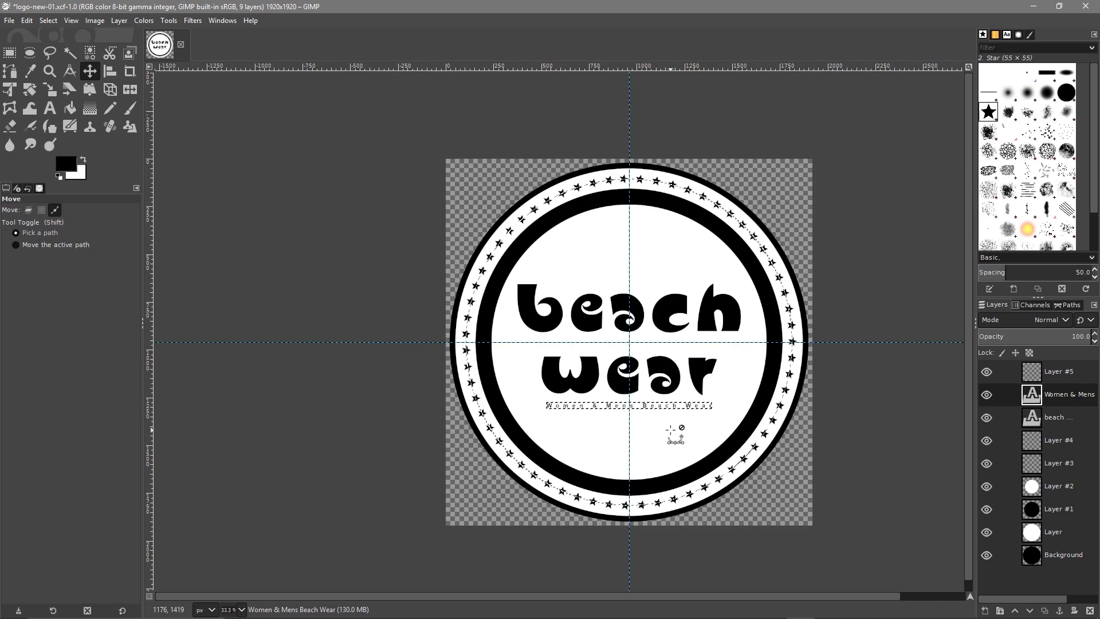
scroll(671, 430, "up", 2, "ctrl")
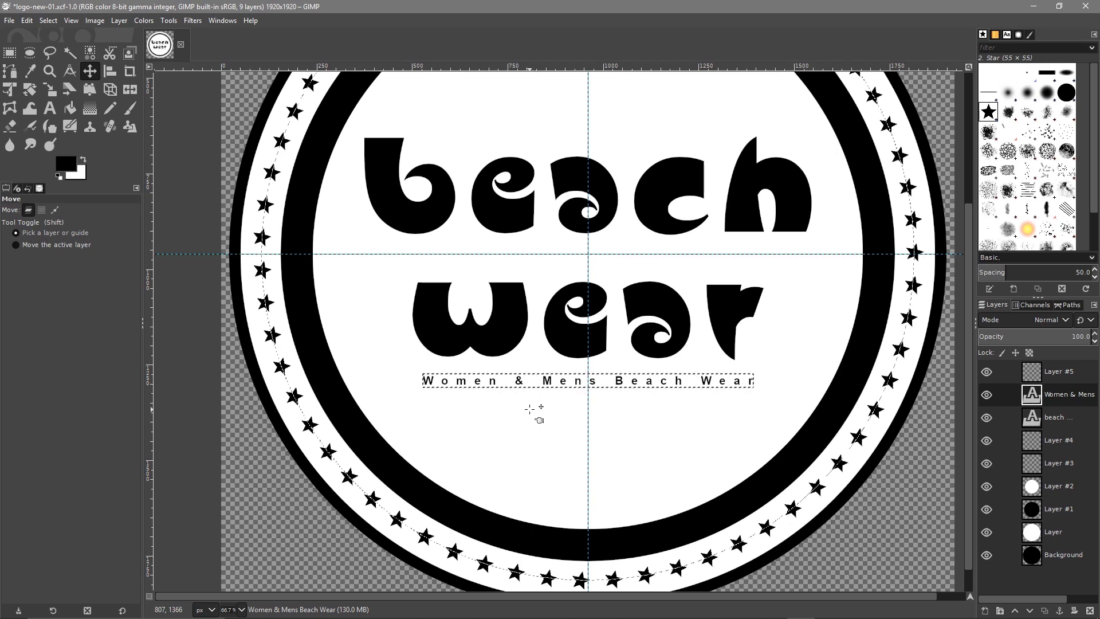
scroll(529, 410, "down", 2, "ctrl")
scroll(533, 419, "up", 1, "ctrl")
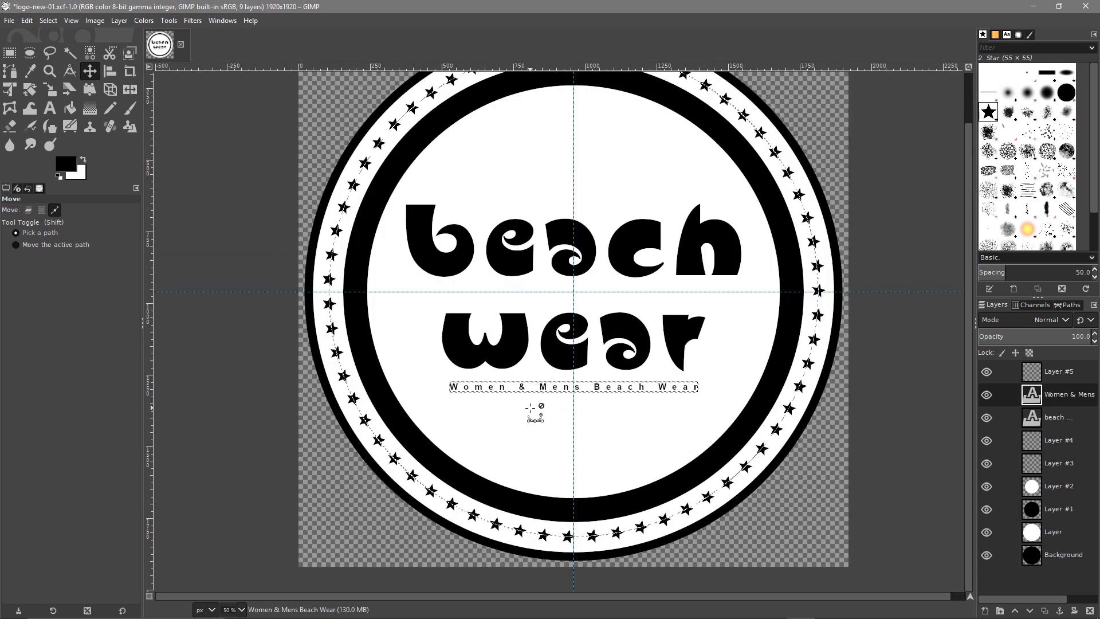
Save the current logo file and save a second version of it as logo-new-02.xcf in the same folder
left_click(10, 21)
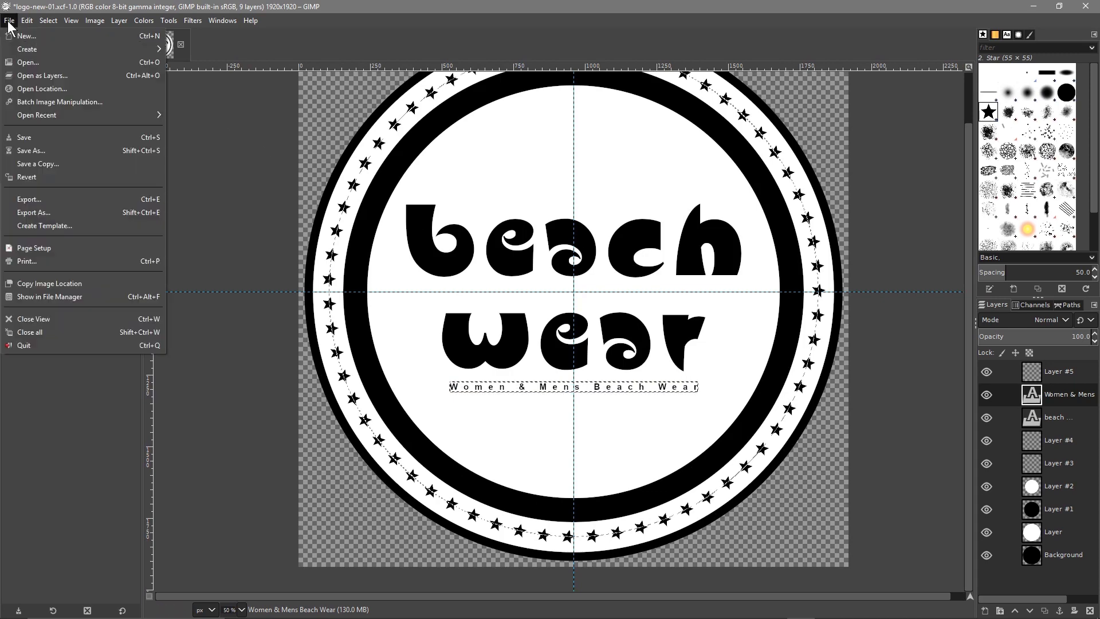
left_click(24, 138)
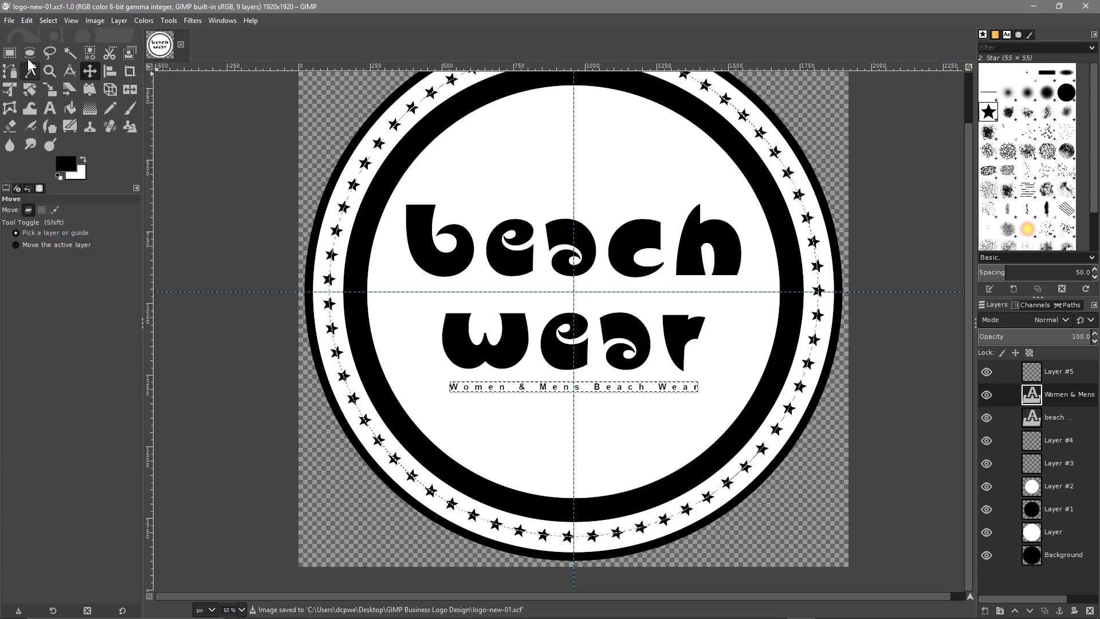
left_click(10, 21)
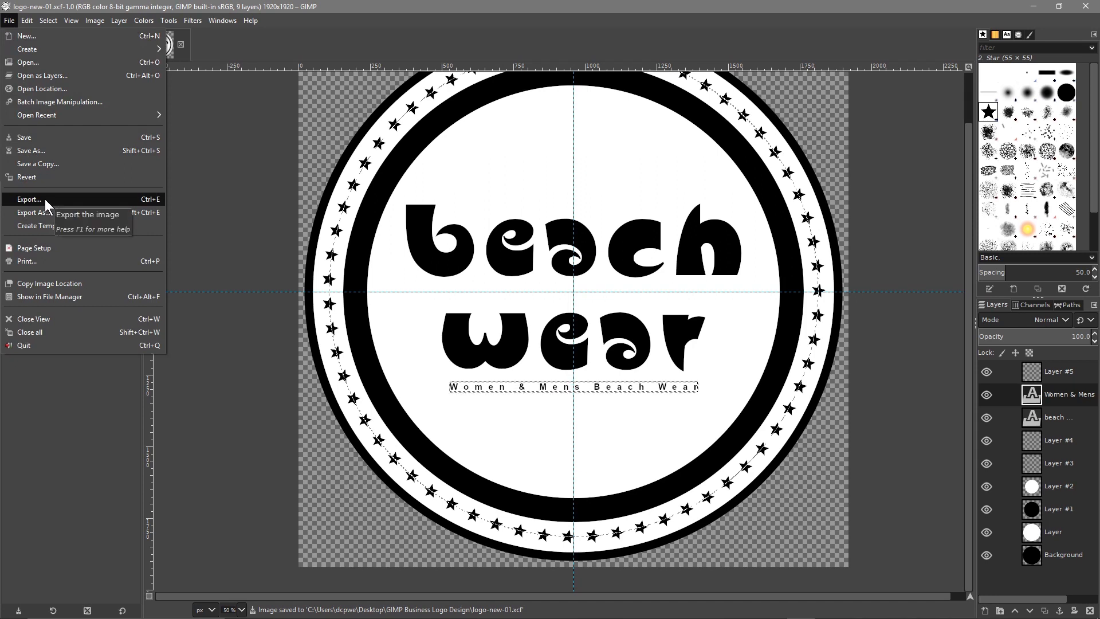
left_click(43, 150)
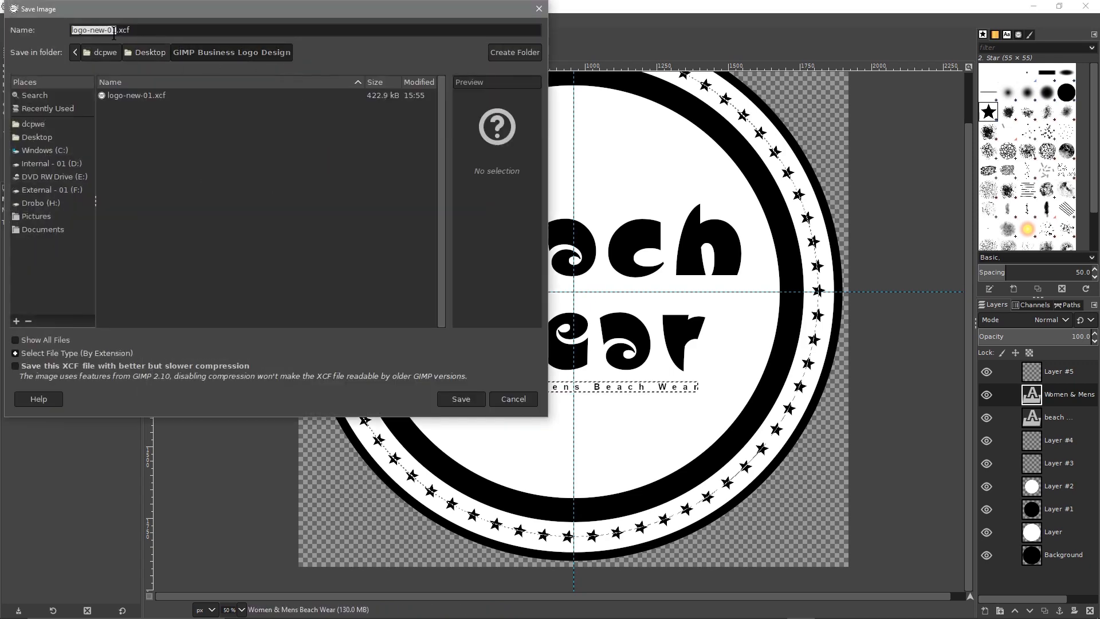
left_click(114, 31)
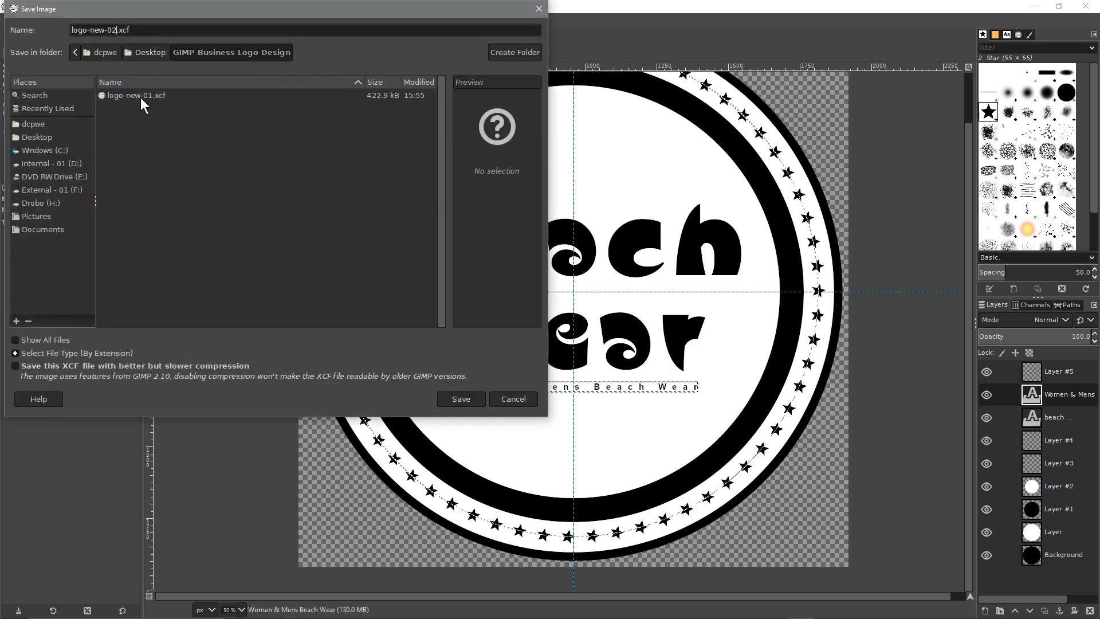
left_click(471, 401)
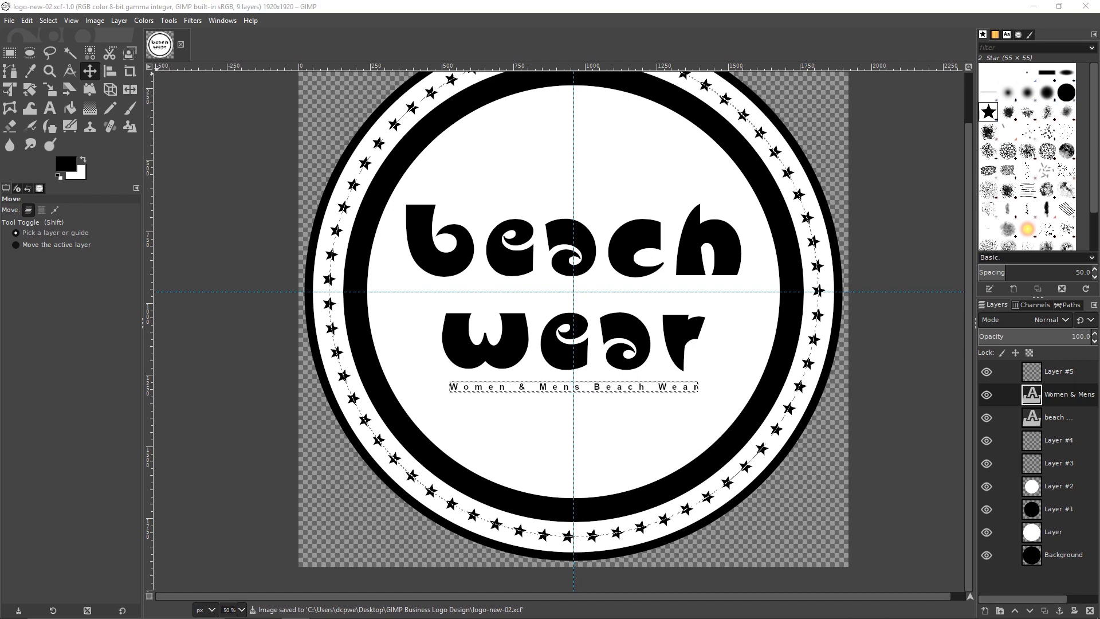
Switch to File Explorer and check the saved logo versions in the GIMP Business Logo Design folder
left_click_drag(1099, 144, 654, 141)
left_click_drag(651, 275, 404, 305)
left_click(663, 284)
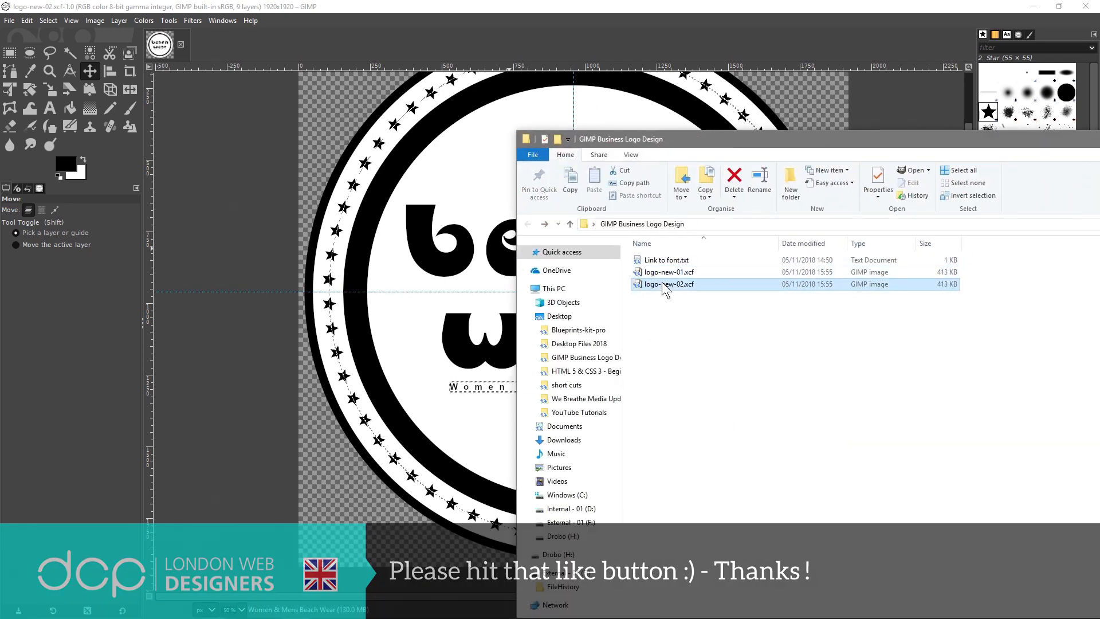
left_click_drag(667, 143, 1099, 144)
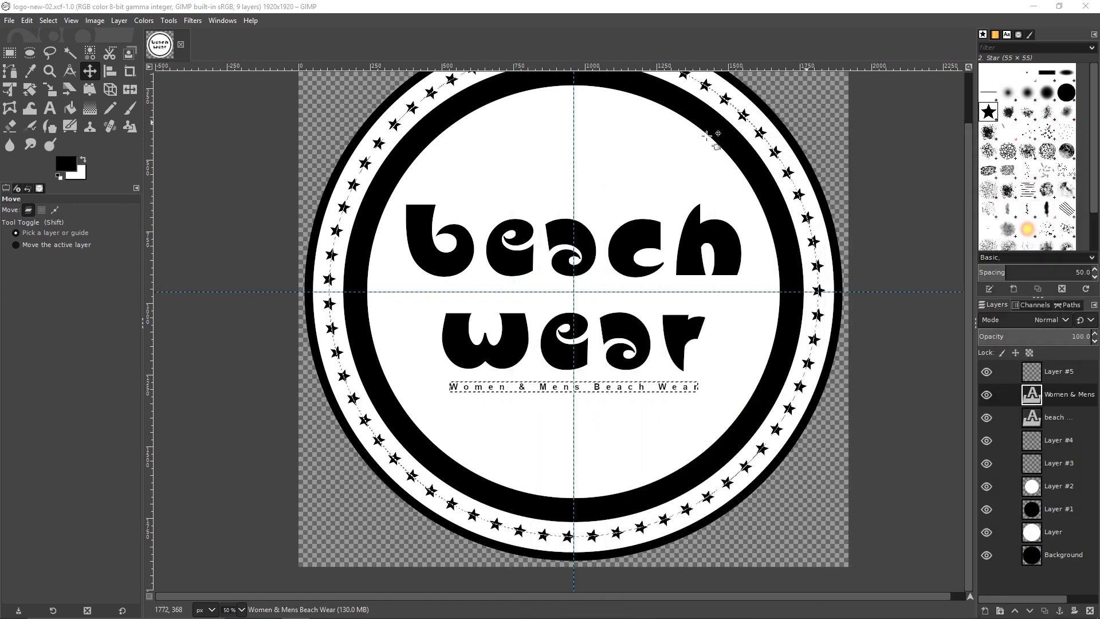
Select the Background layer, activate Bucket Fill and set the foreground colour to yellow e7e60b
scroll(241, 197, "up", 2)
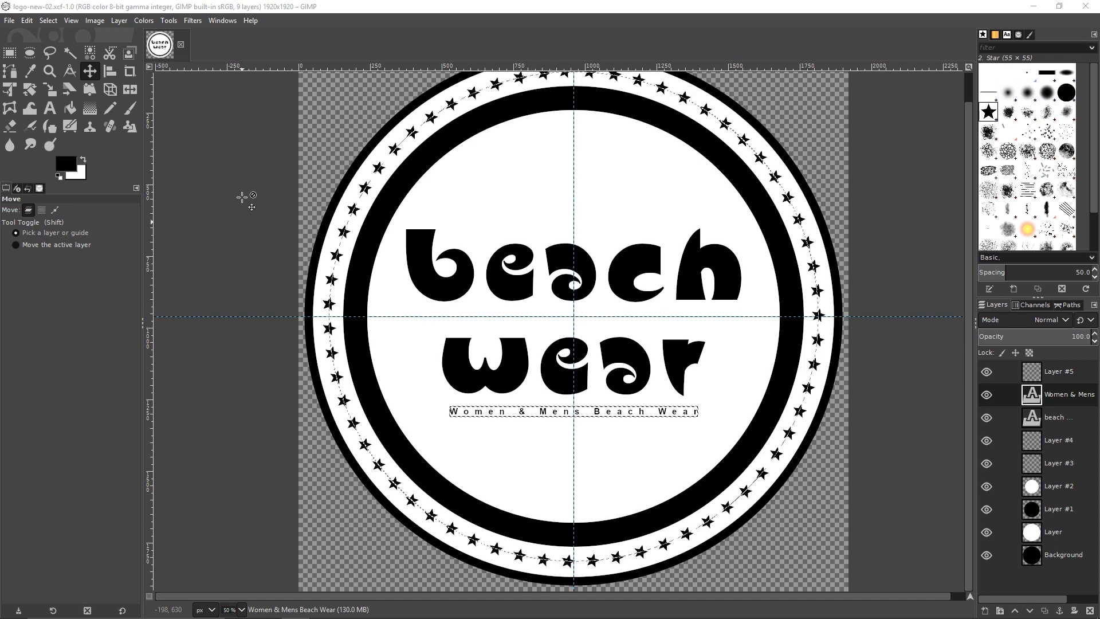
scroll(241, 197, "down", 1)
scroll(242, 197, "up", 1)
left_click(1054, 551)
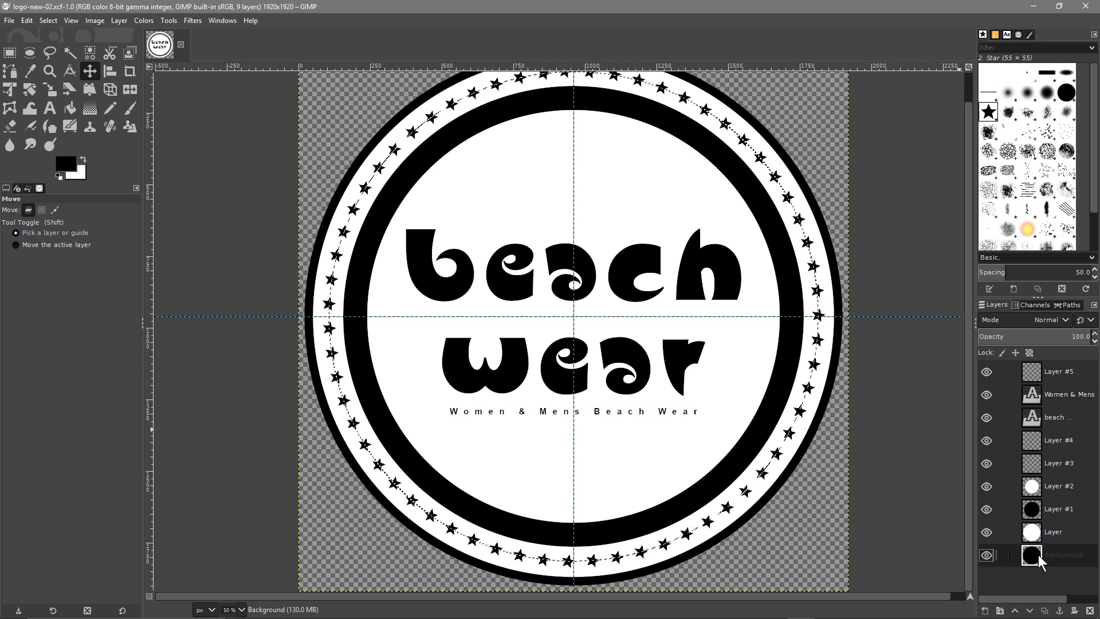
left_click(74, 106)
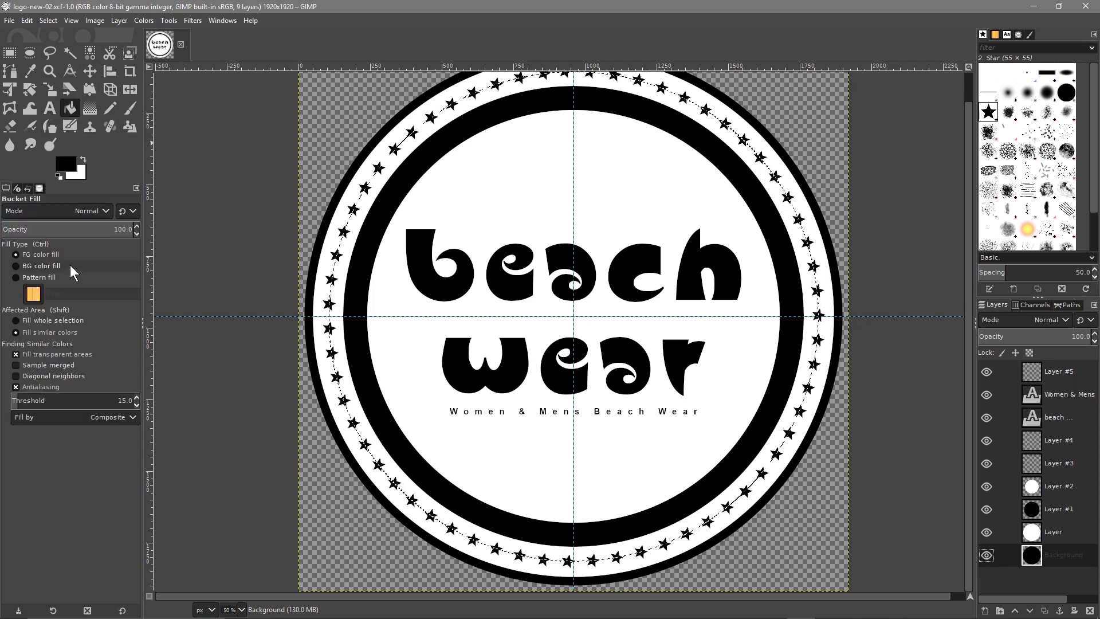
left_click(65, 167)
left_click(108, 105)
left_click_drag(109, 106, 96, 80)
left_click_drag(106, 138, 108, 170)
left_click_drag(95, 87, 95, 85)
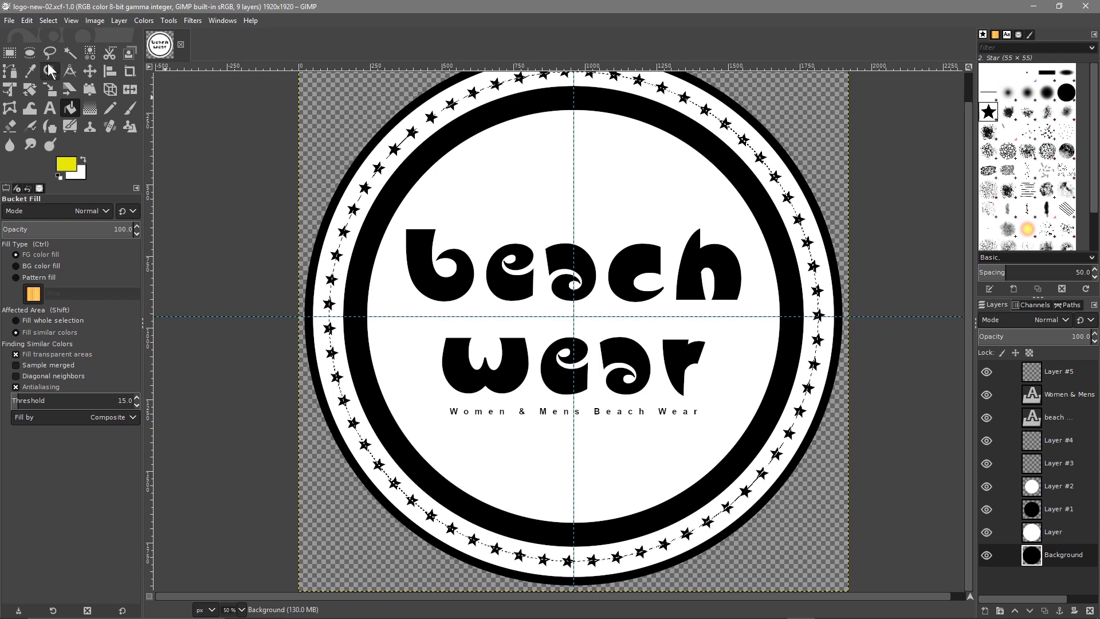
Clear the active selection around the star ring
left_click(30, 23)
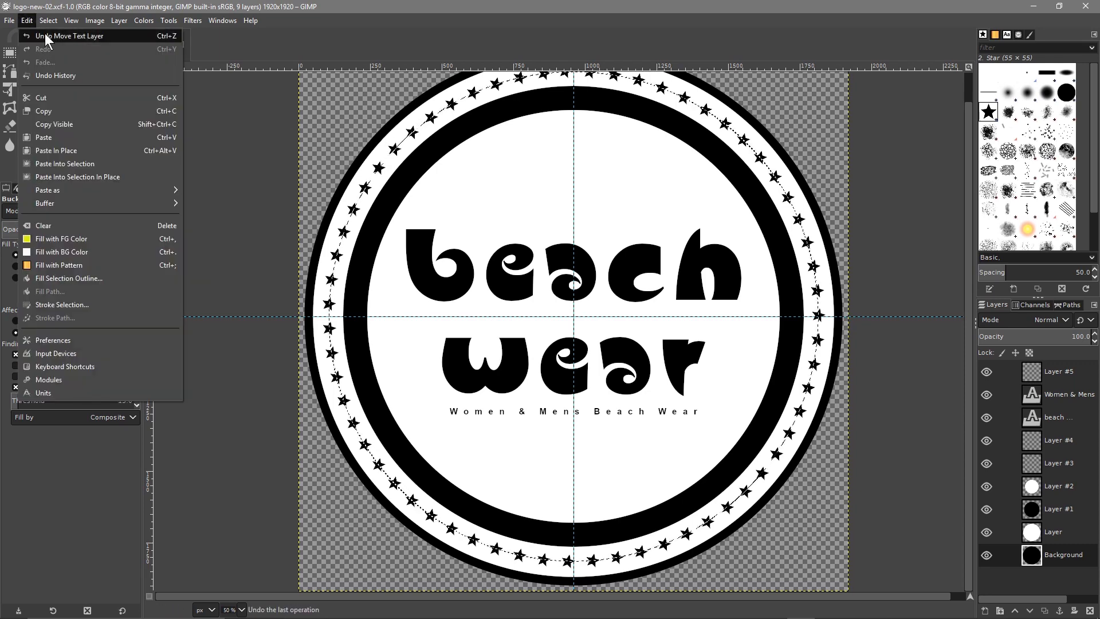
mouse_move(71, 21)
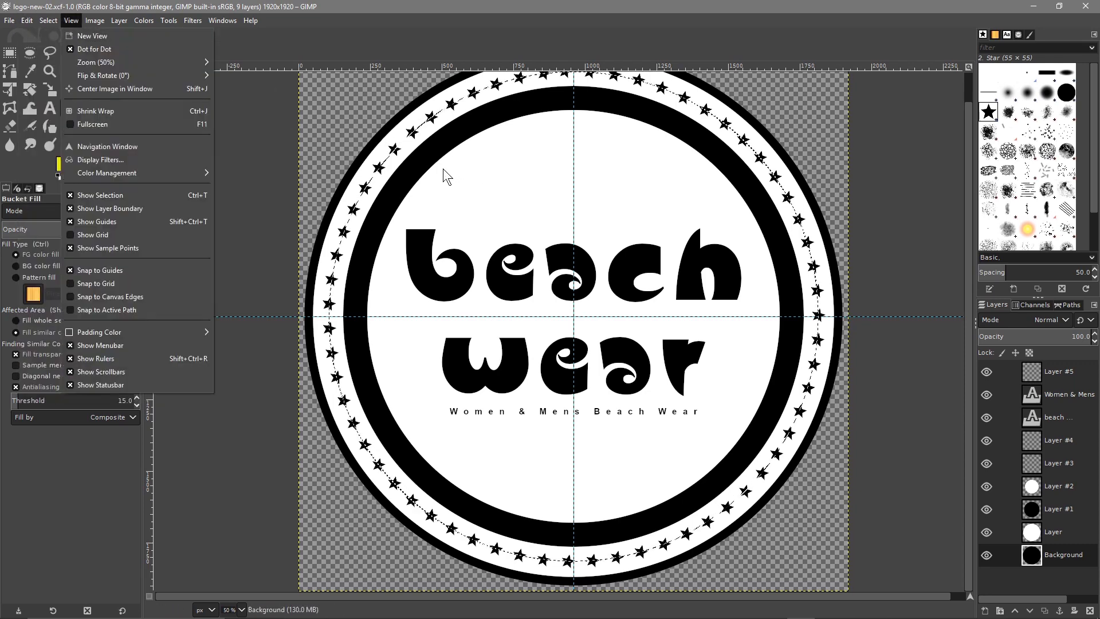
left_click(1046, 438)
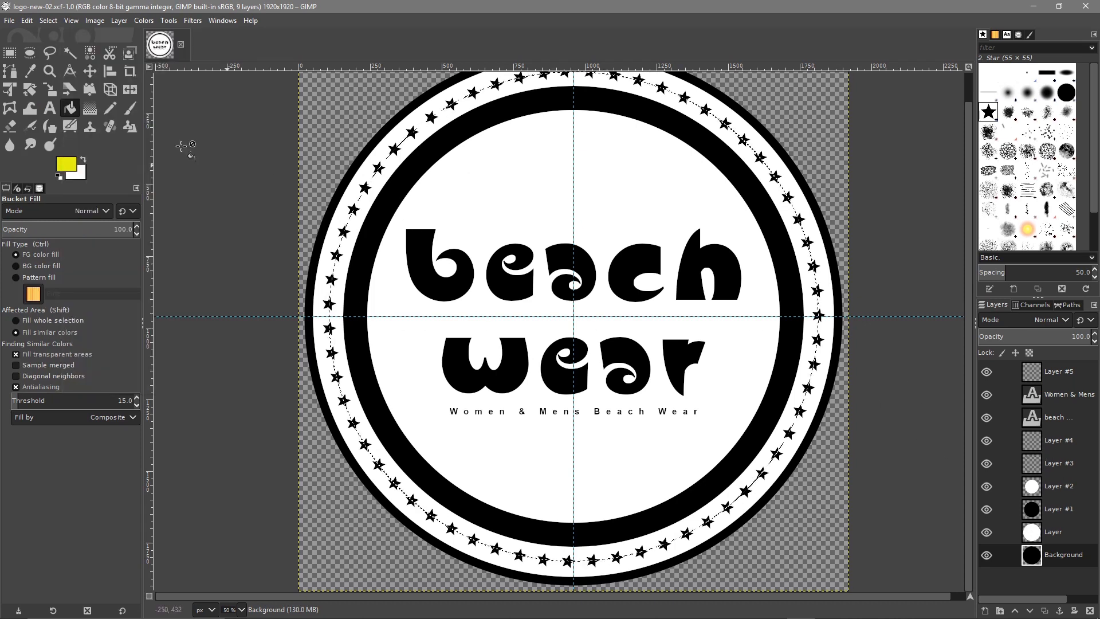
left_click(48, 21)
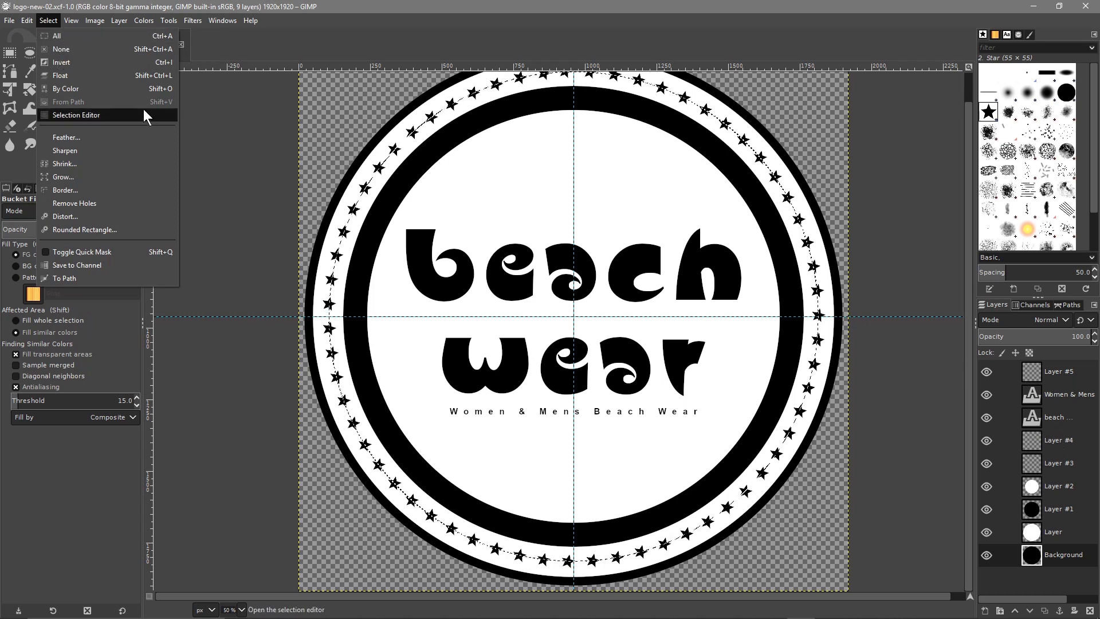
left_click(60, 49)
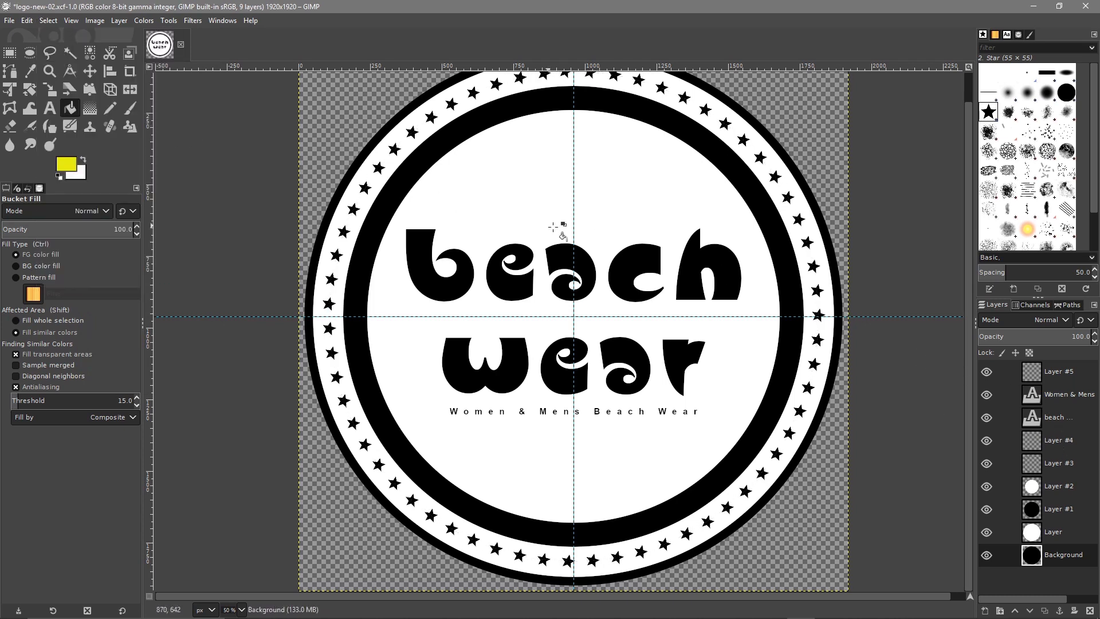
left_click_drag(1056, 554, 356, 130)
left_click(357, 130)
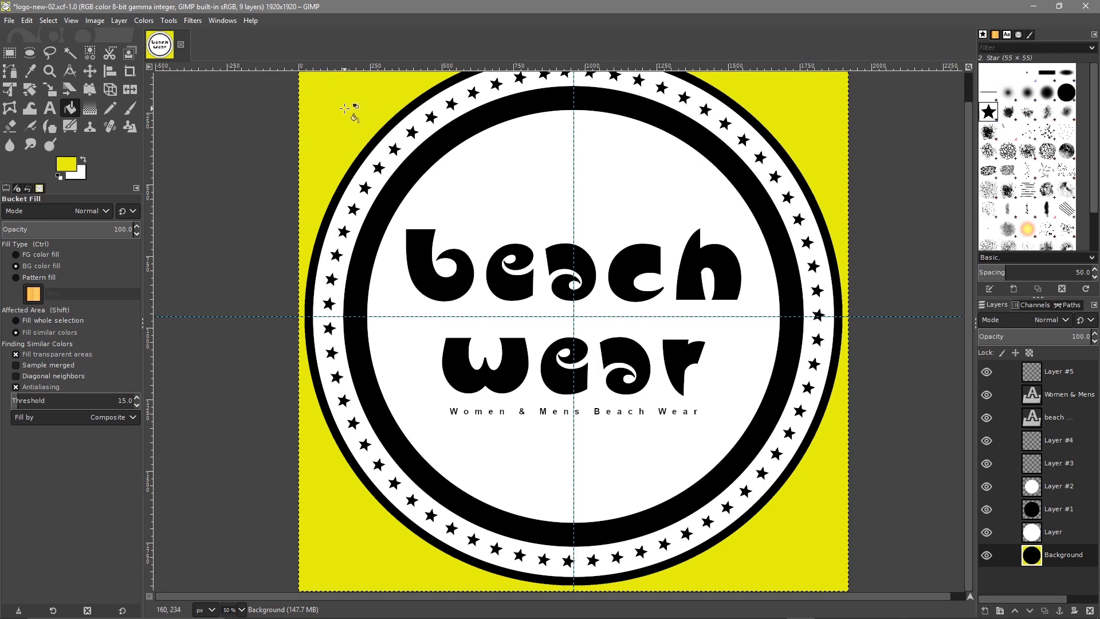
key("ctrl+z")
scroll(396, 123, "up", 3)
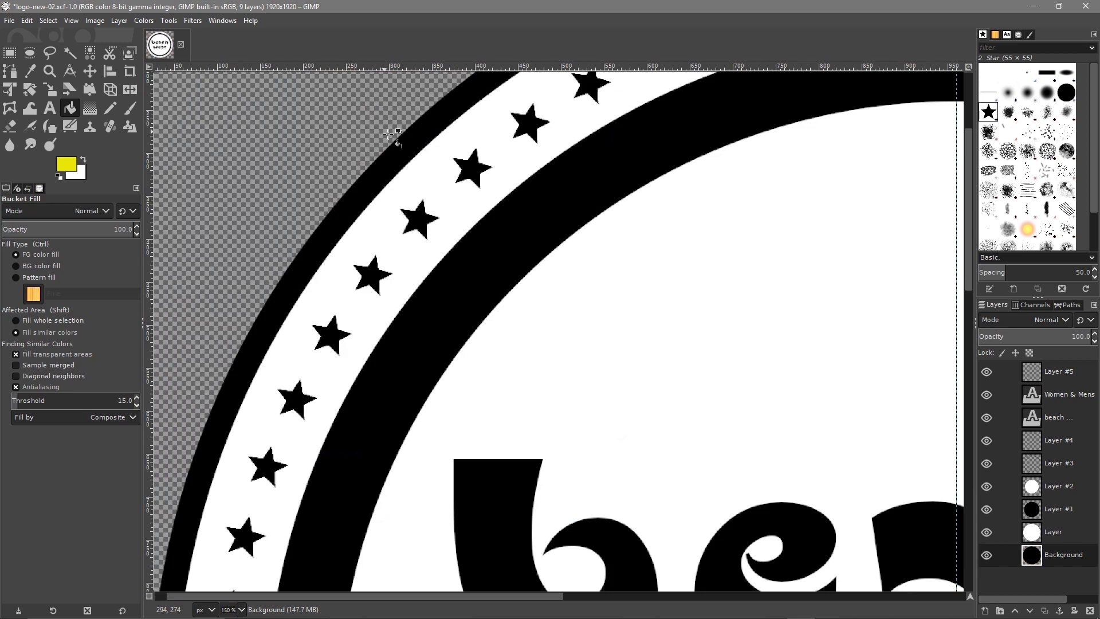
left_click(414, 121)
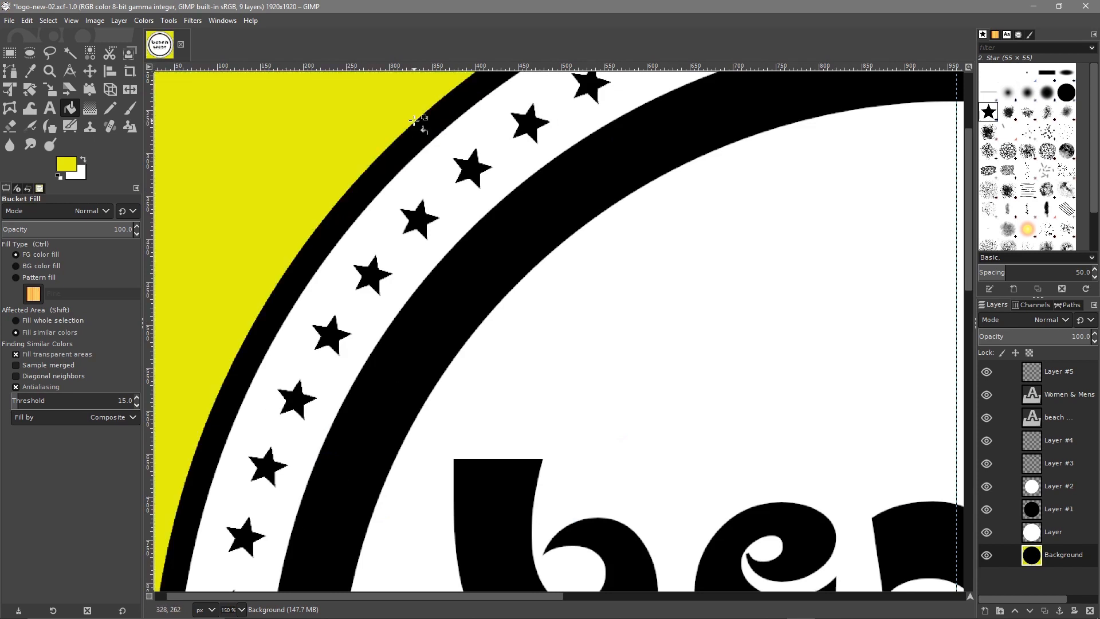
key("ctrl+z")
Fill the thin outer ring on the Background layer and the thick inner ring on Layer #1 with yellow
left_click(427, 127)
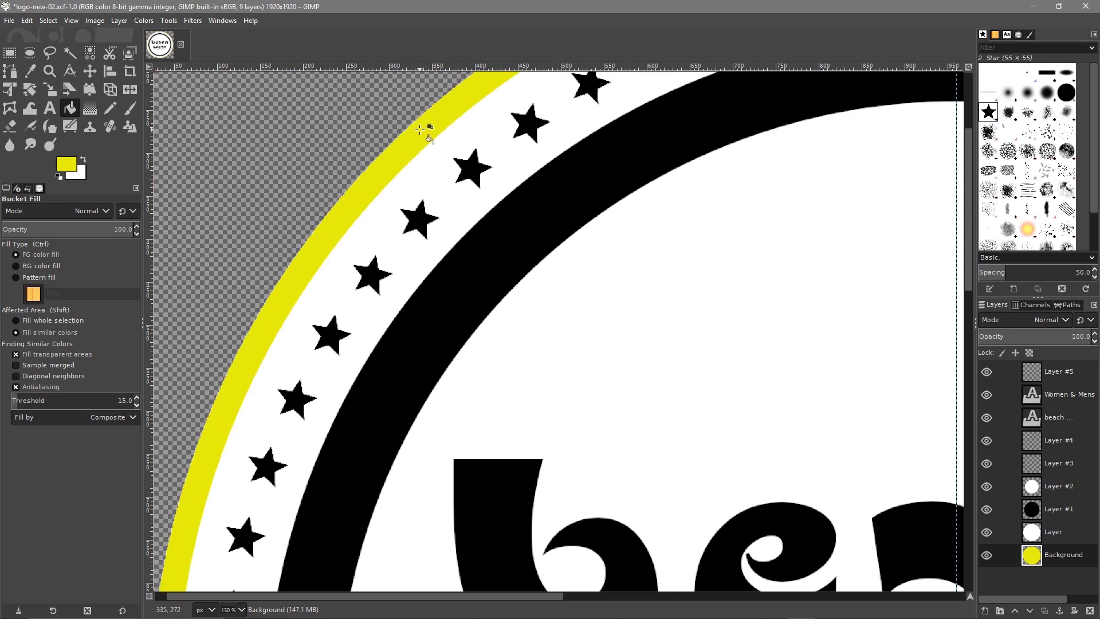
scroll(415, 140, "down", 3, "ctrl")
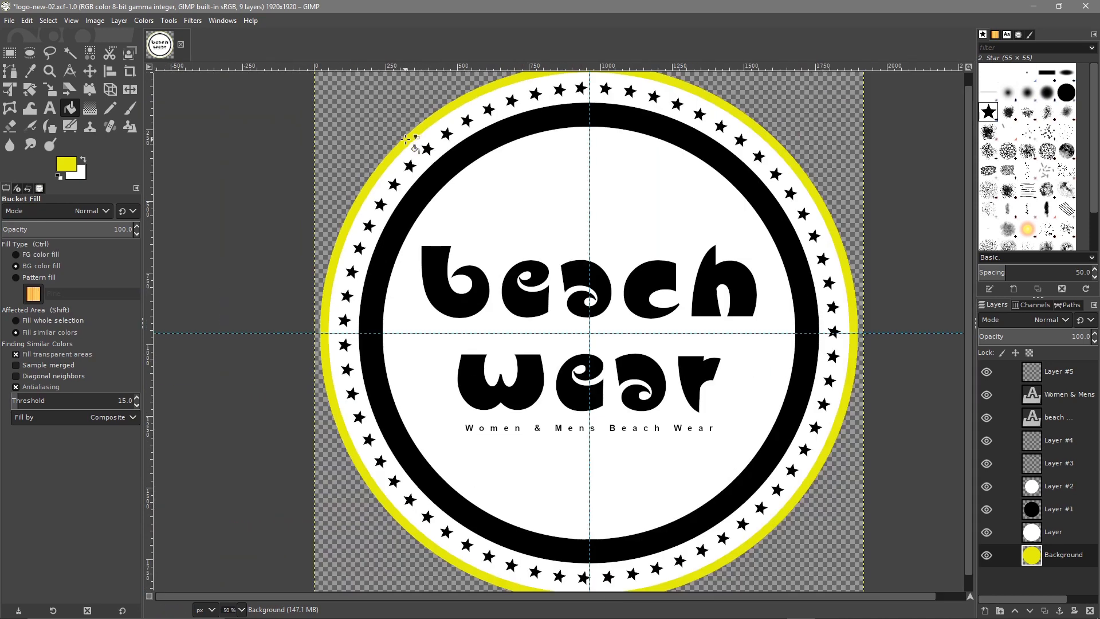
left_click(461, 157)
left_click(1051, 512)
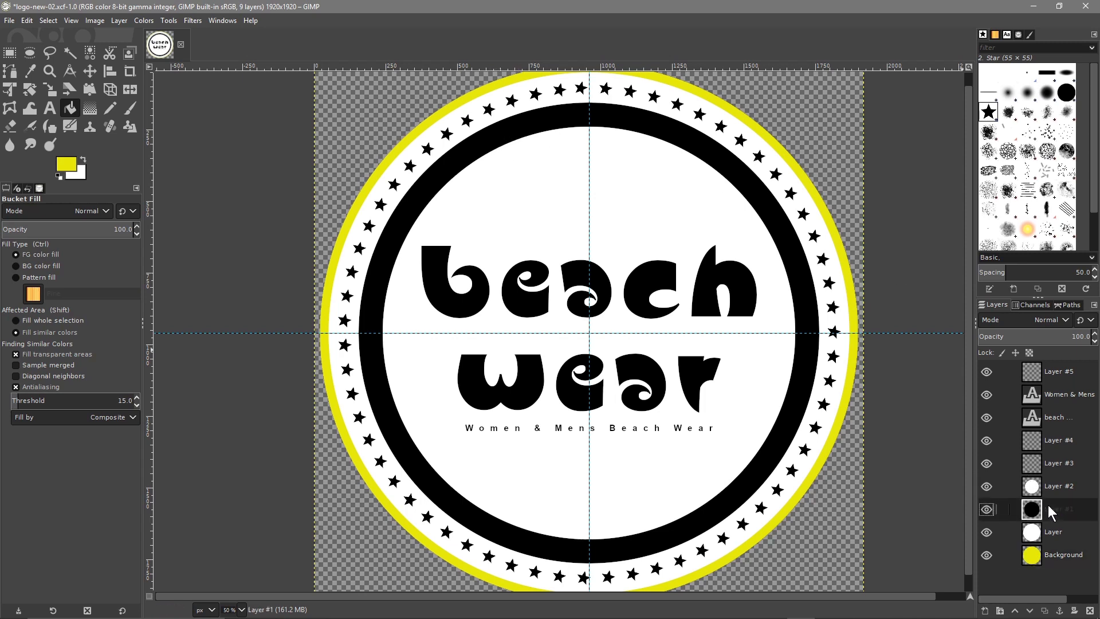
left_click(476, 151)
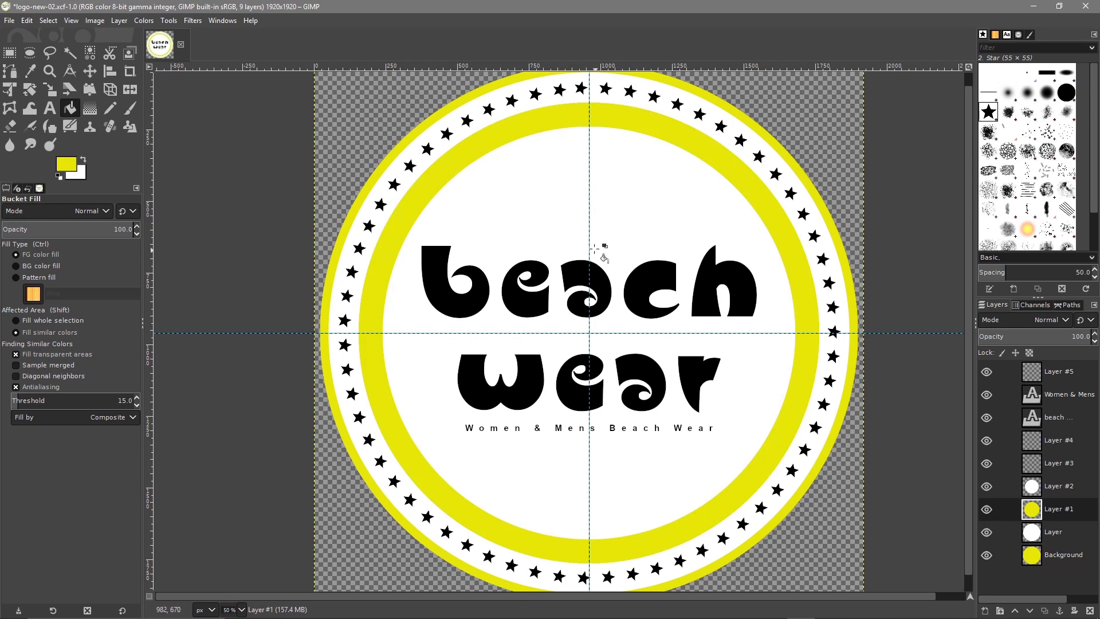
scroll(596, 248, "down", 2)
scroll(596, 247, "up", 1)
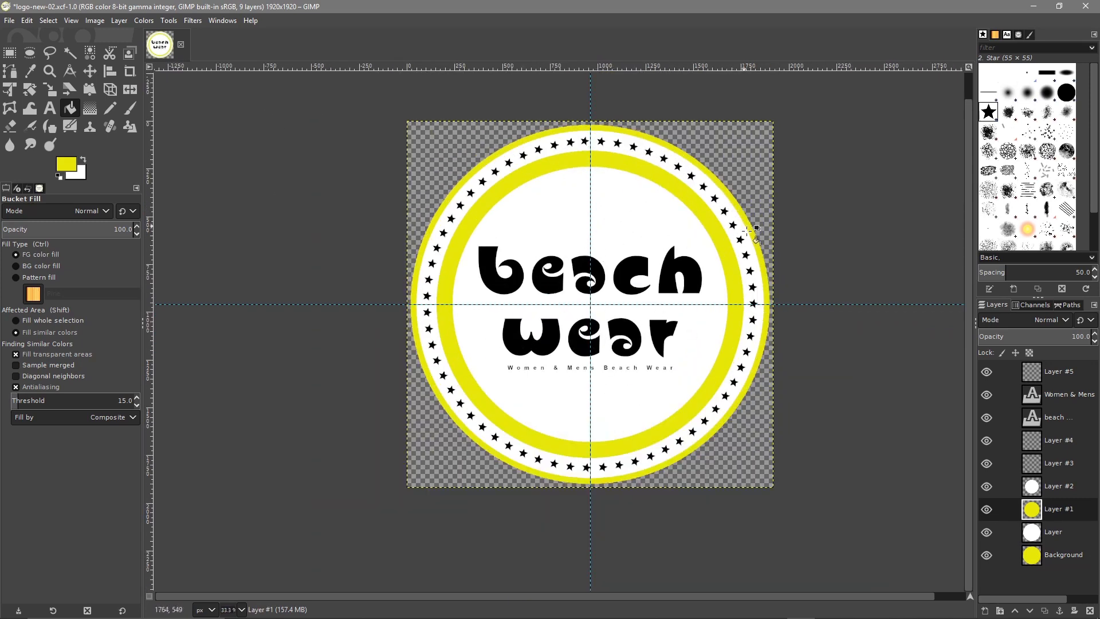
Set the foreground colour to blue 2d11e2 and fill the star band on "Layer" and the central disc on Layer #2
left_click(1059, 533)
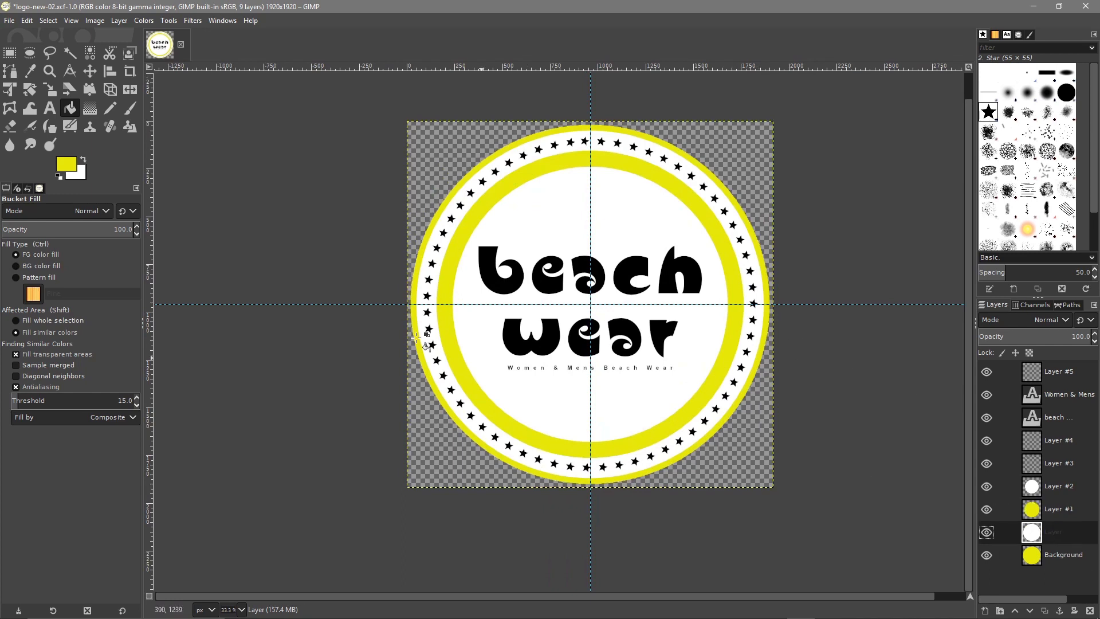
left_click(65, 166)
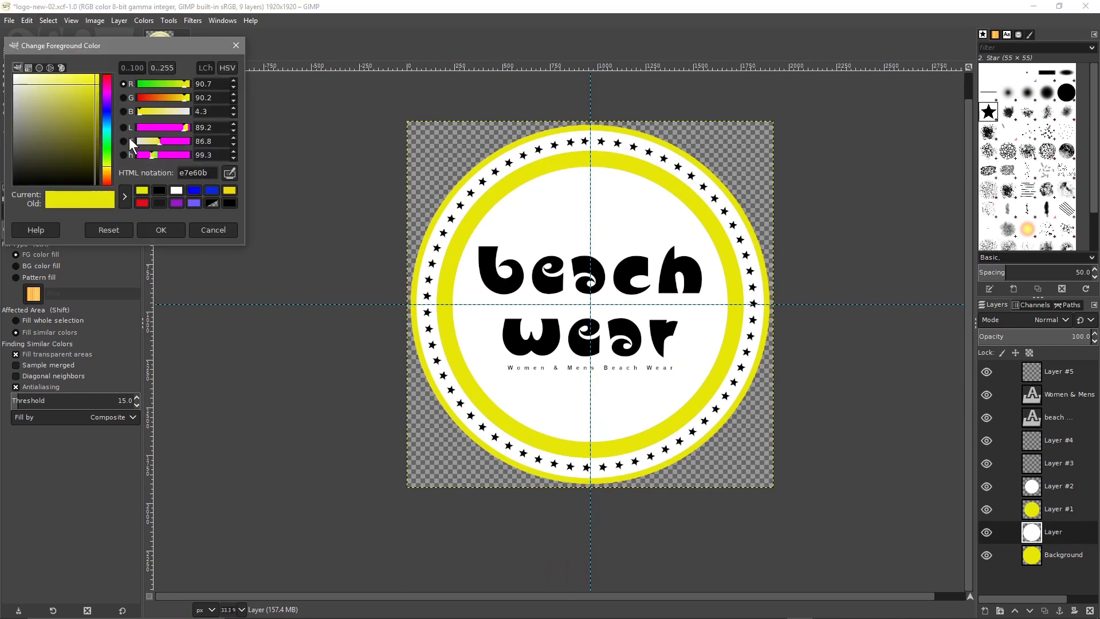
left_click_drag(109, 112, 92, 87)
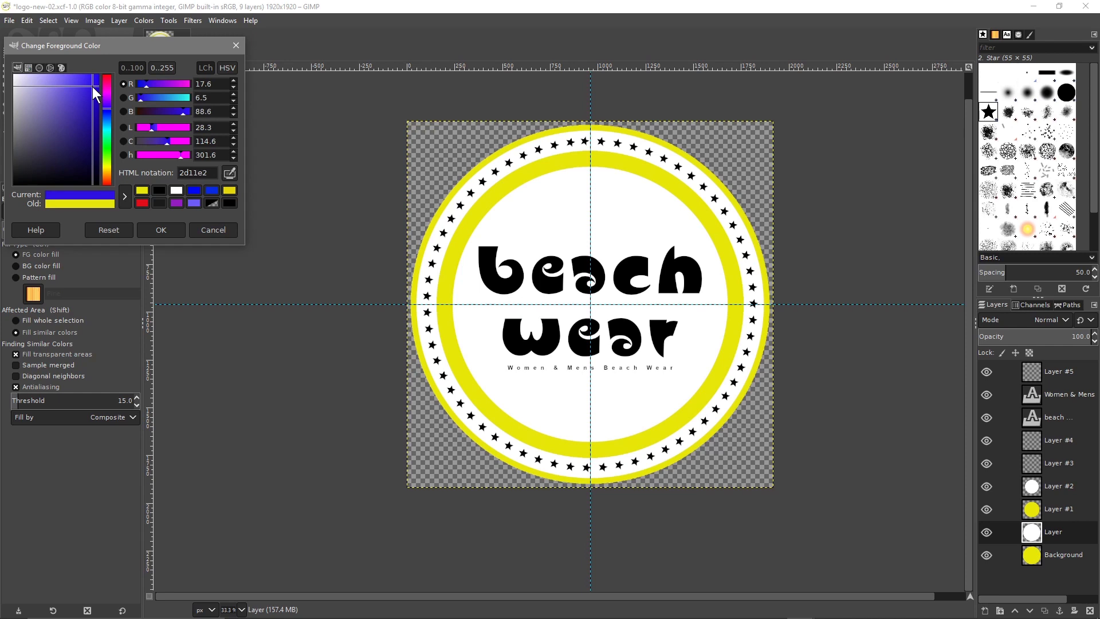
left_click(161, 230)
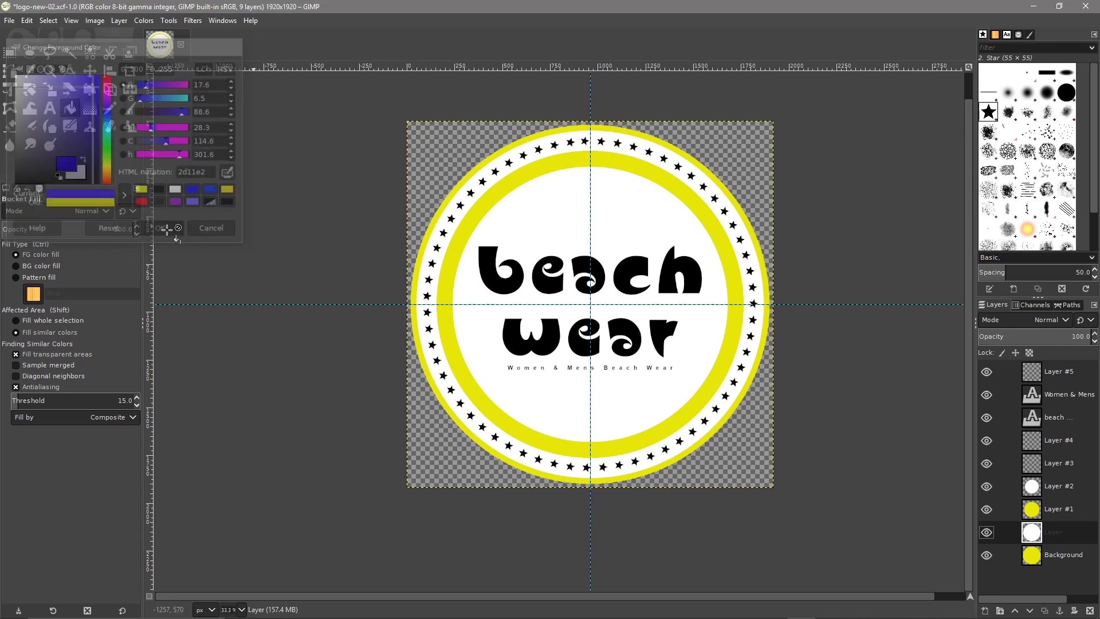
left_click(513, 155)
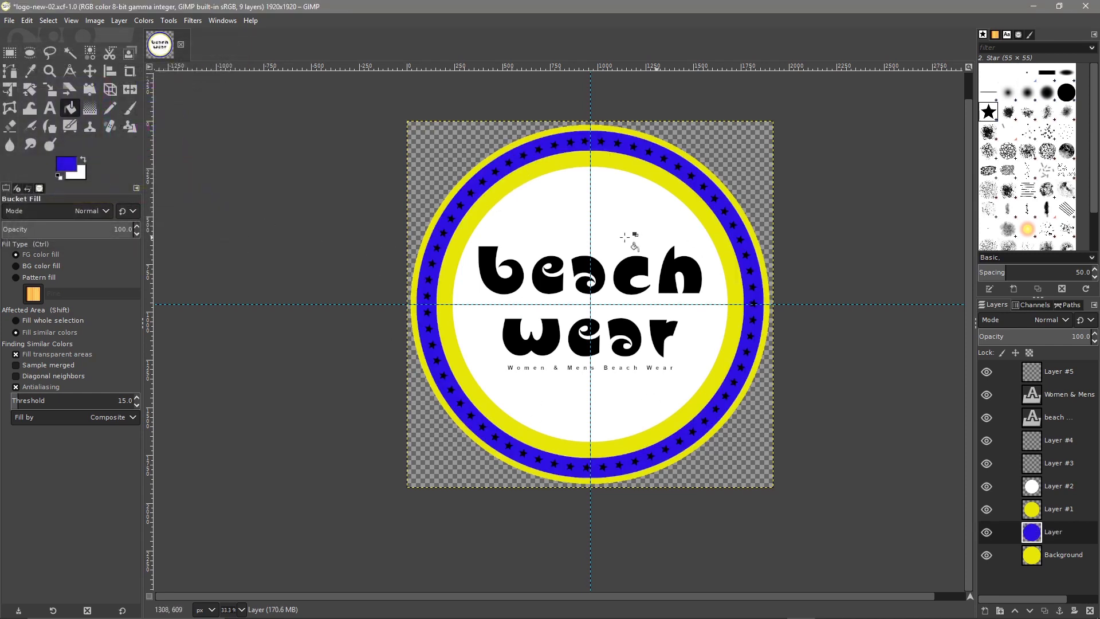
left_click(1053, 485)
left_click(603, 198)
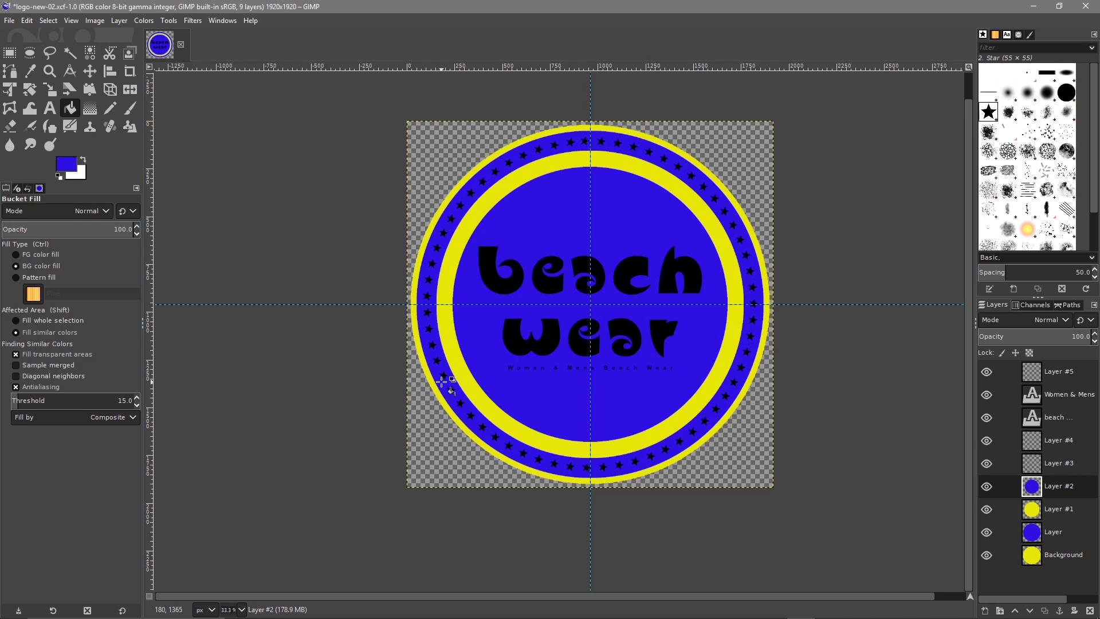
Save the recoloured logo and check the saved versions in File Explorer
key("ctrl+s")
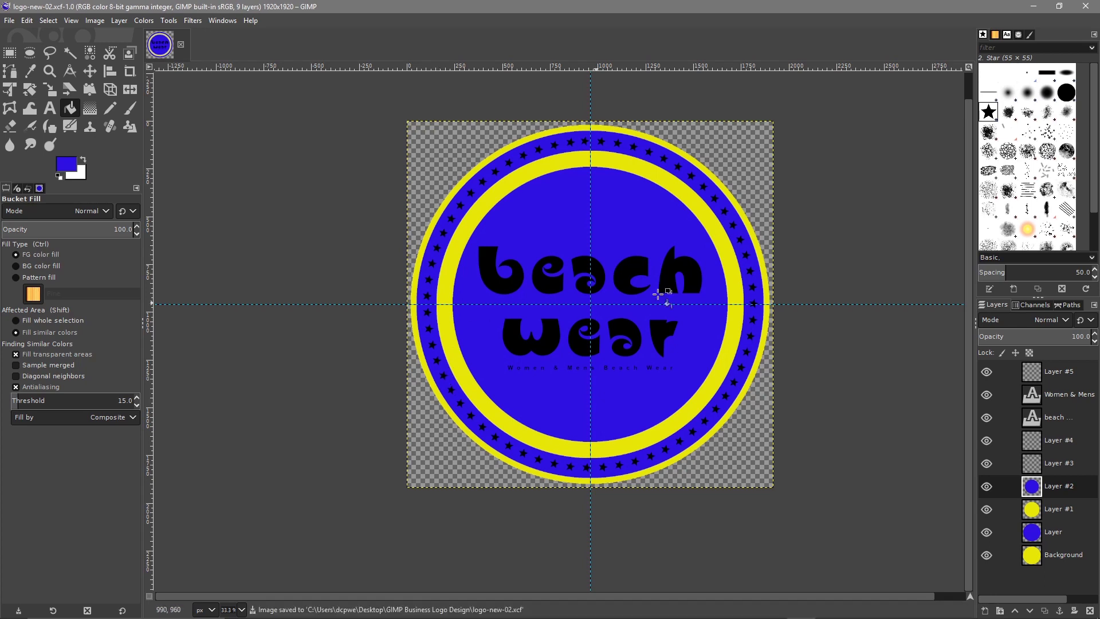
key("alt+Tab")
left_click_drag(678, 210, 249, 92)
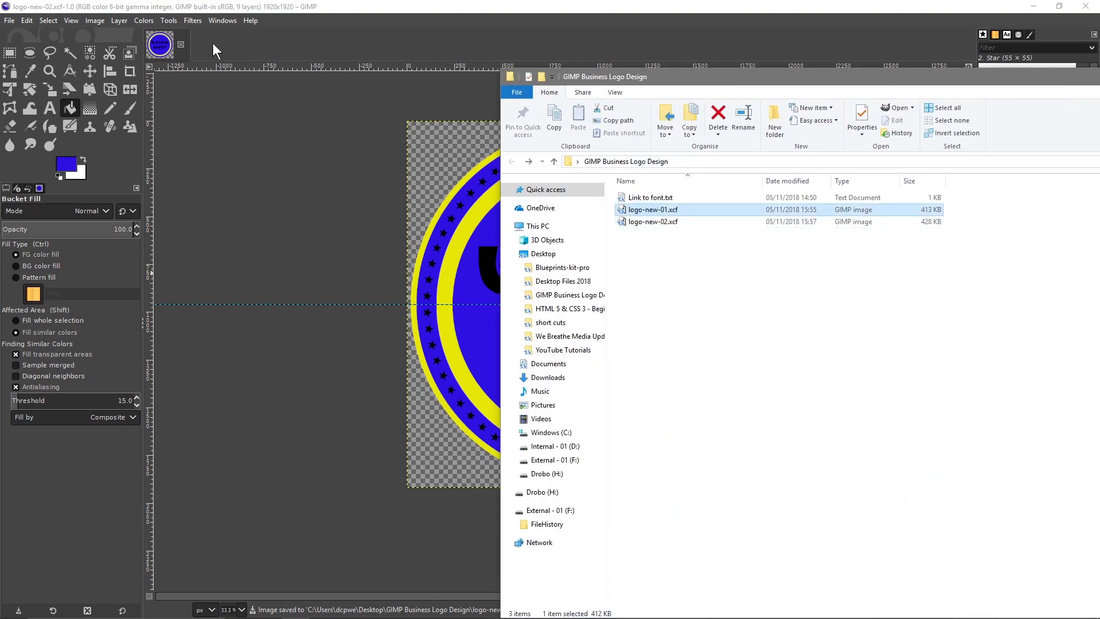
Open the saved black-and-white logo file logo-new-01.xcf alongside the recoloured version
left_click(9, 20)
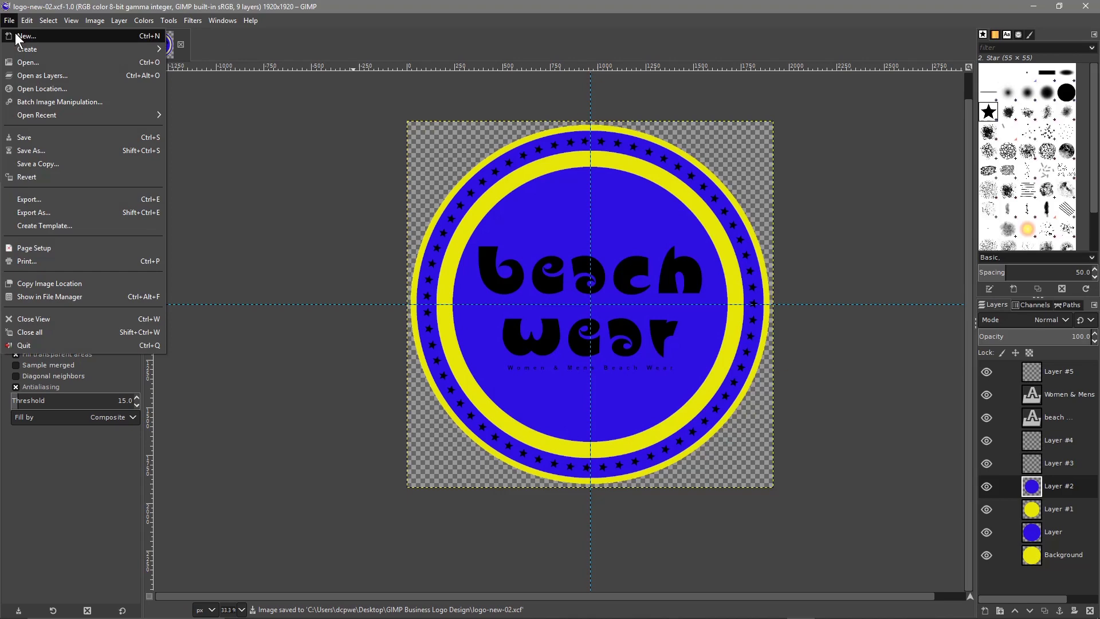
left_click(18, 60)
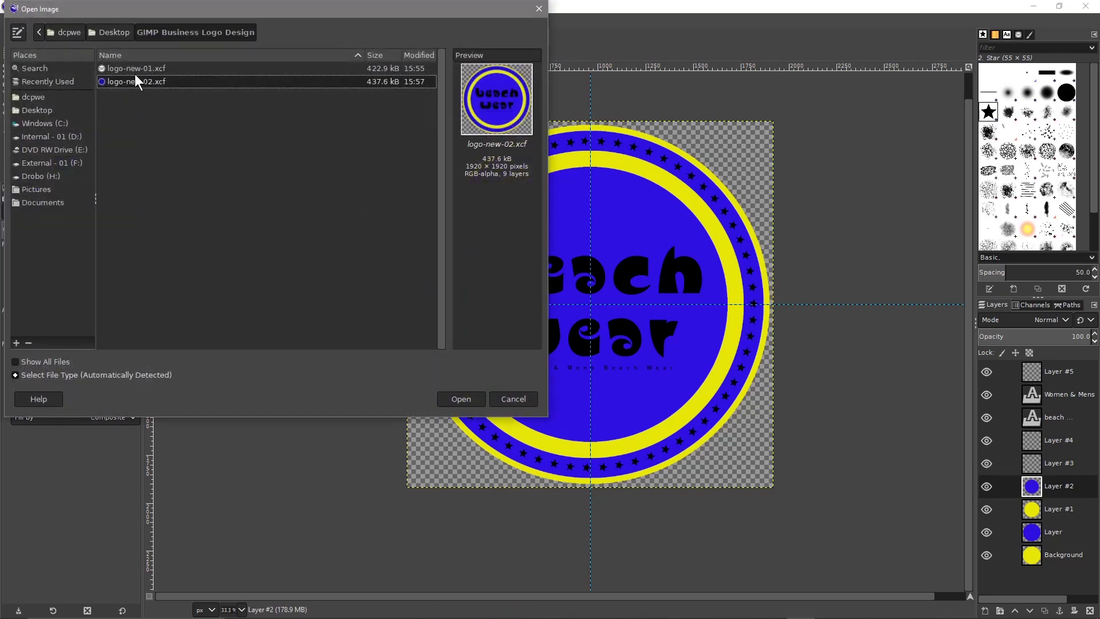
left_click(115, 70)
left_click(453, 394)
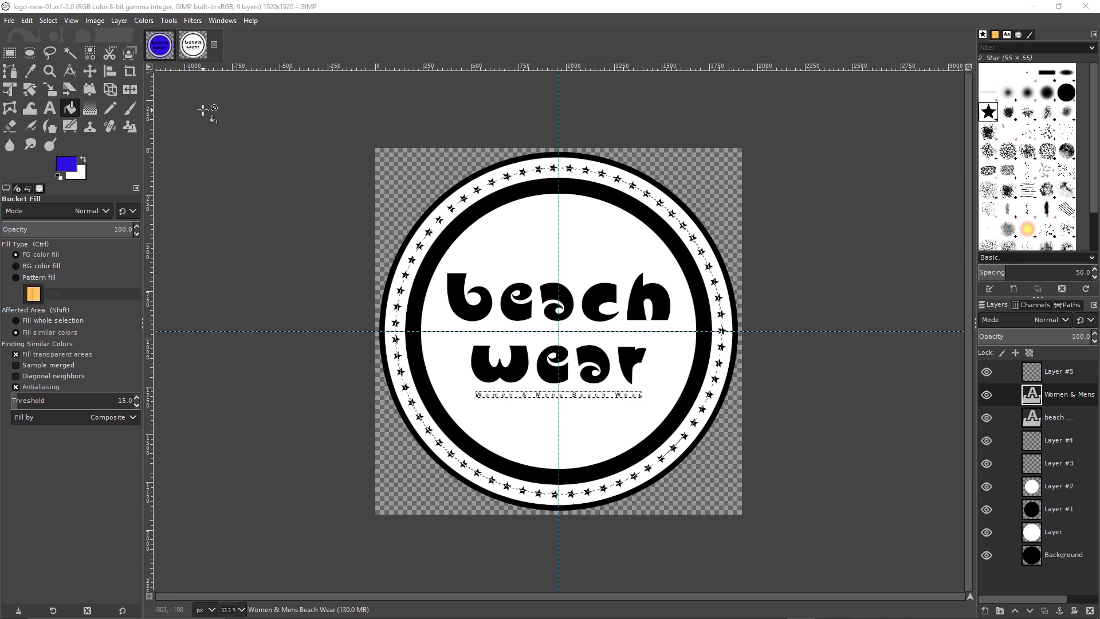
Compare the two open logo versions and close the recoloured image logo-new-02.xcf
left_click(160, 46)
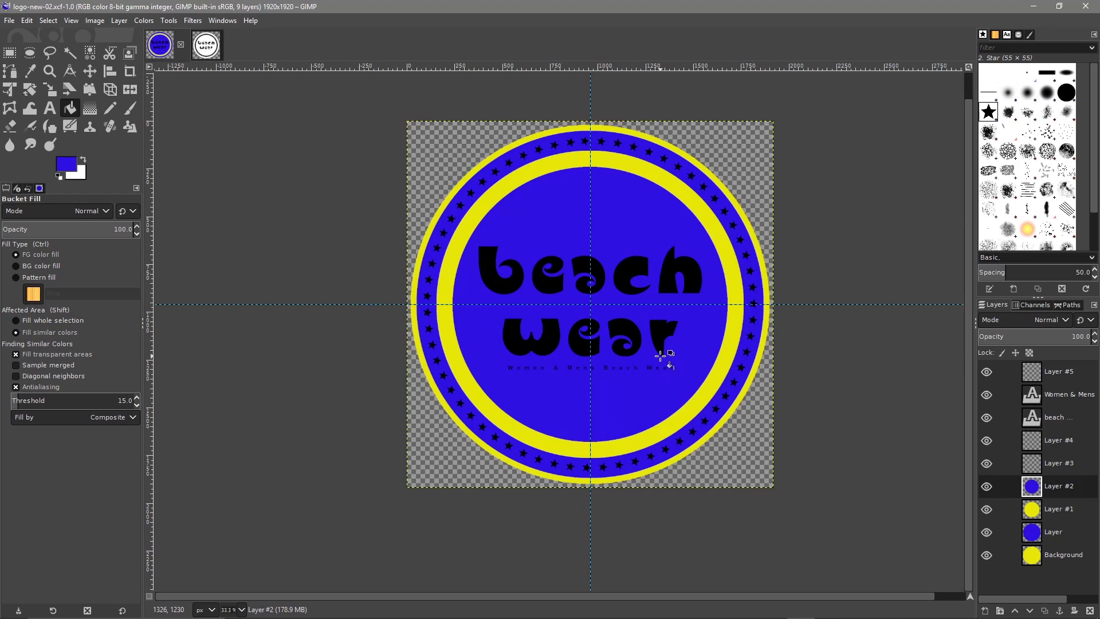
left_click(206, 46)
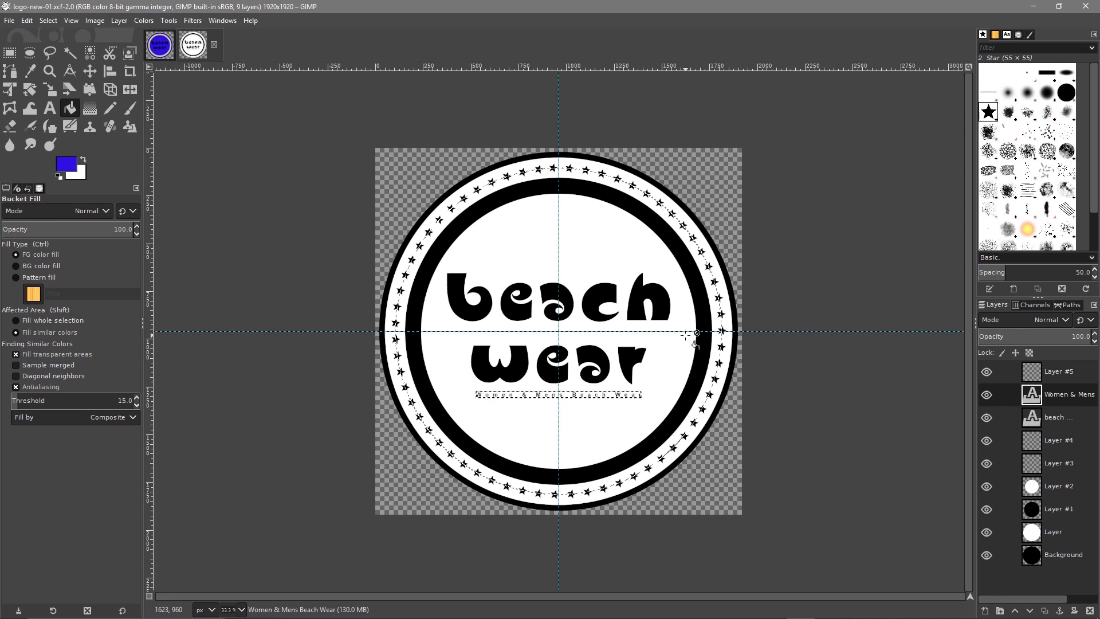
left_click(155, 50)
left_click(180, 44)
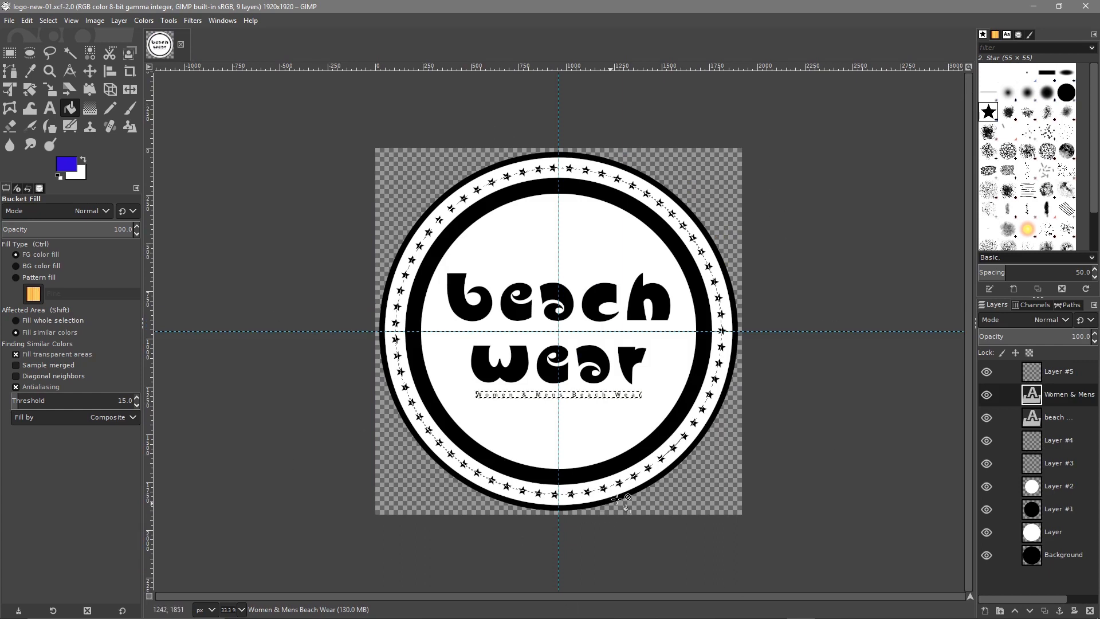
Export the black-and-white logo as the JPEG image logo-new-01.jpg at quality 90 and quit the image editor
left_click(9, 21)
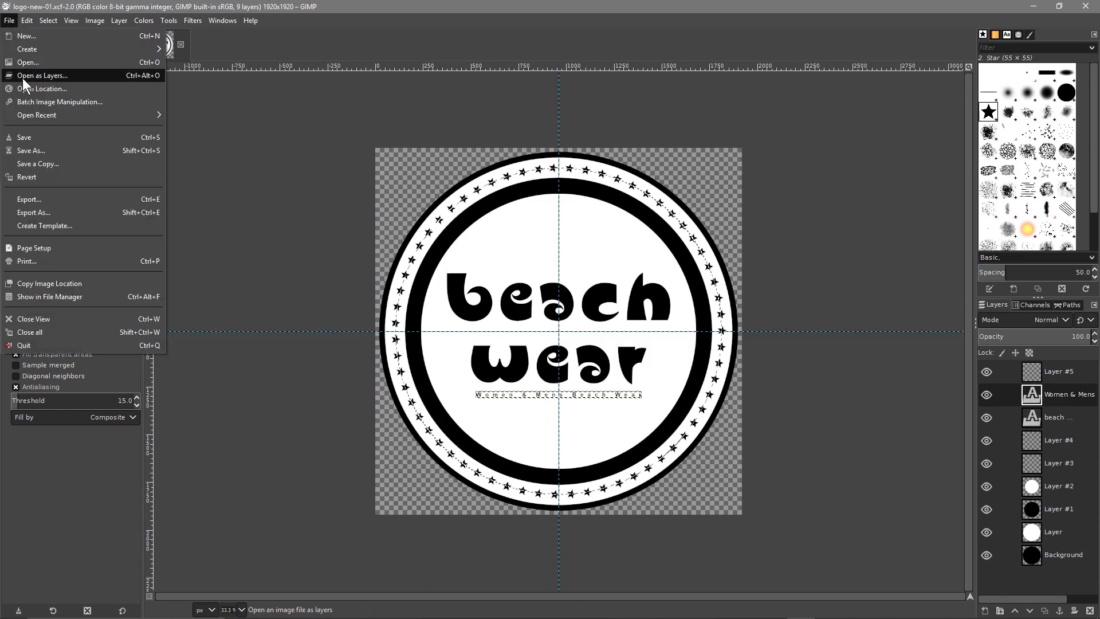
left_click(50, 198)
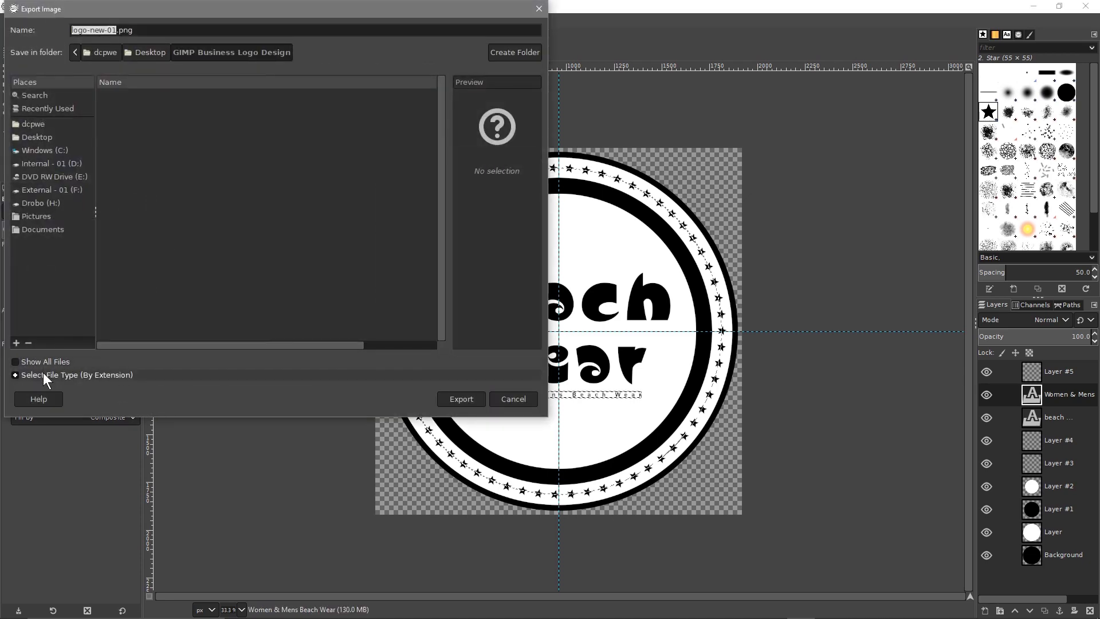
left_click(41, 373)
scroll(111, 344, "down", 2)
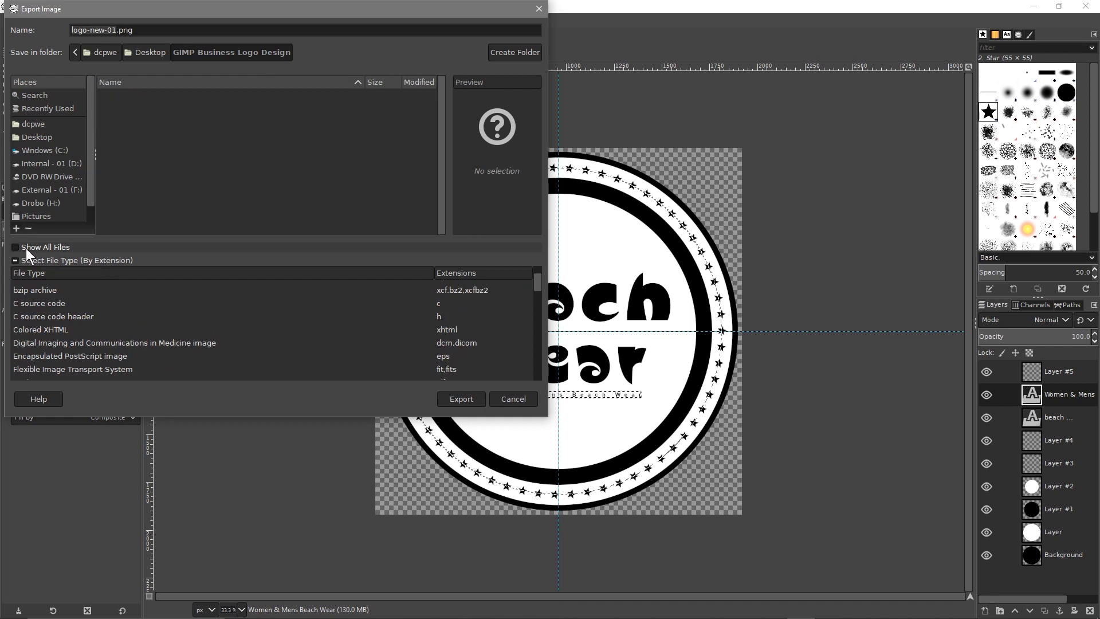
scroll(43, 333, "down", 5)
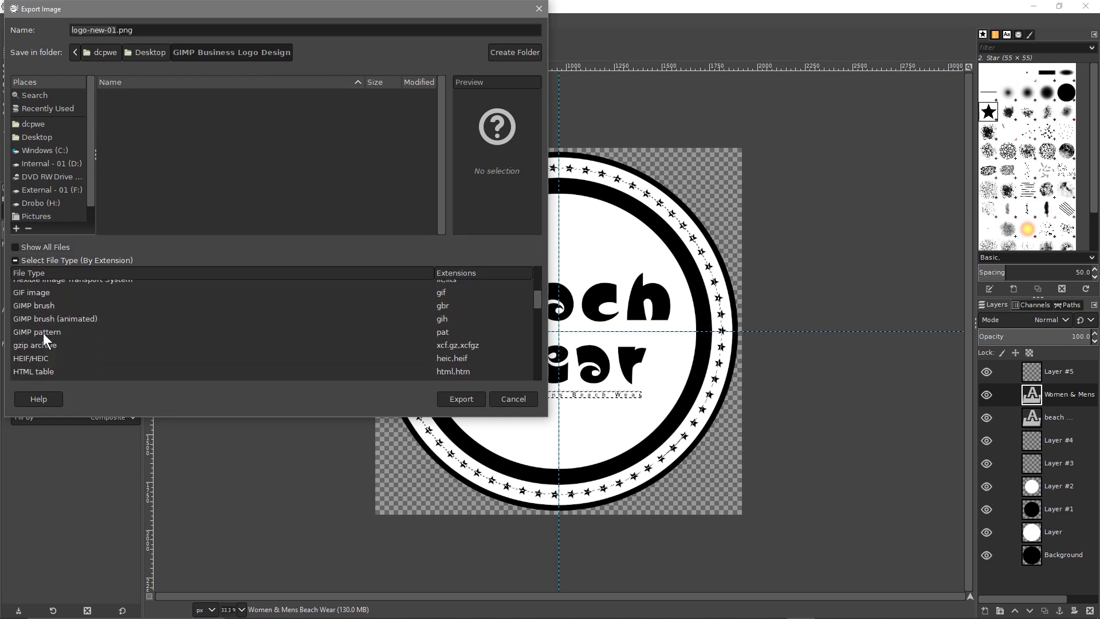
left_click(43, 348)
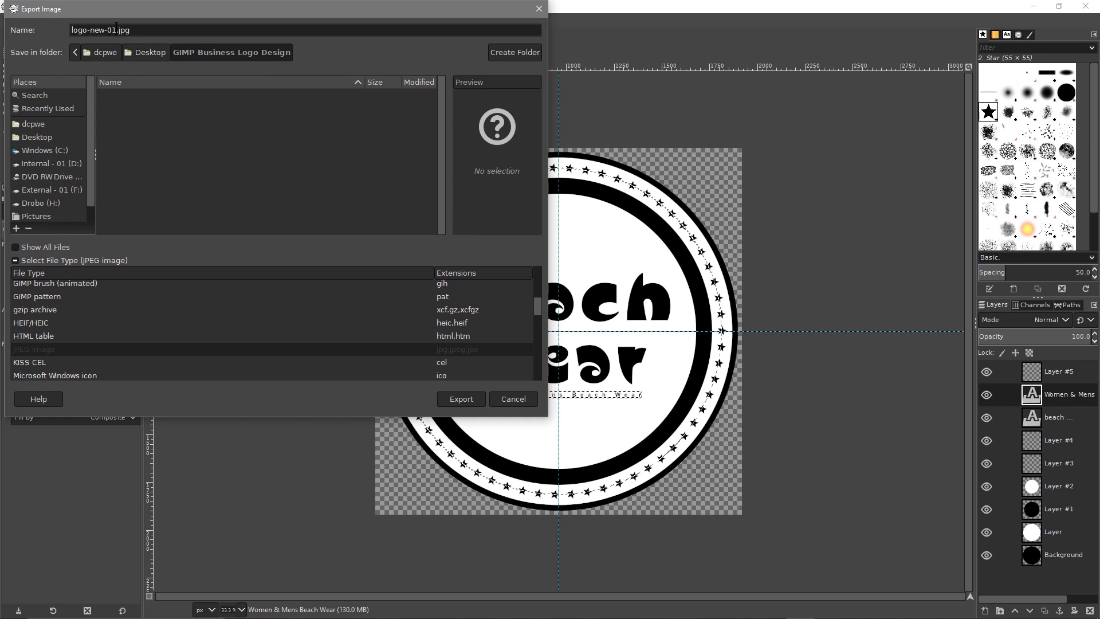
left_click(466, 397)
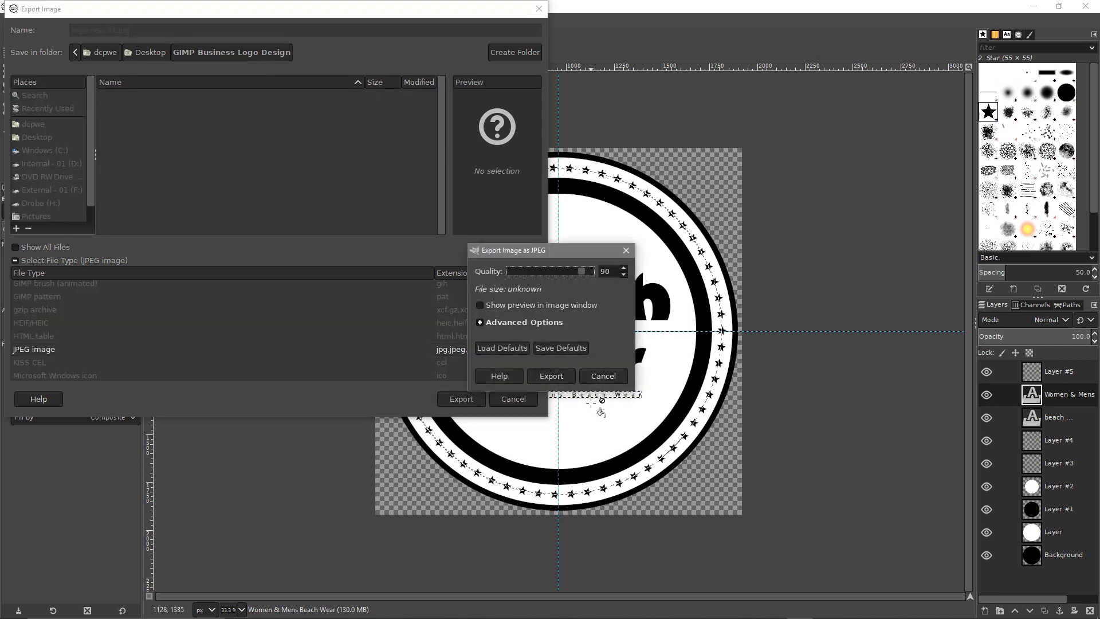
left_click(551, 382)
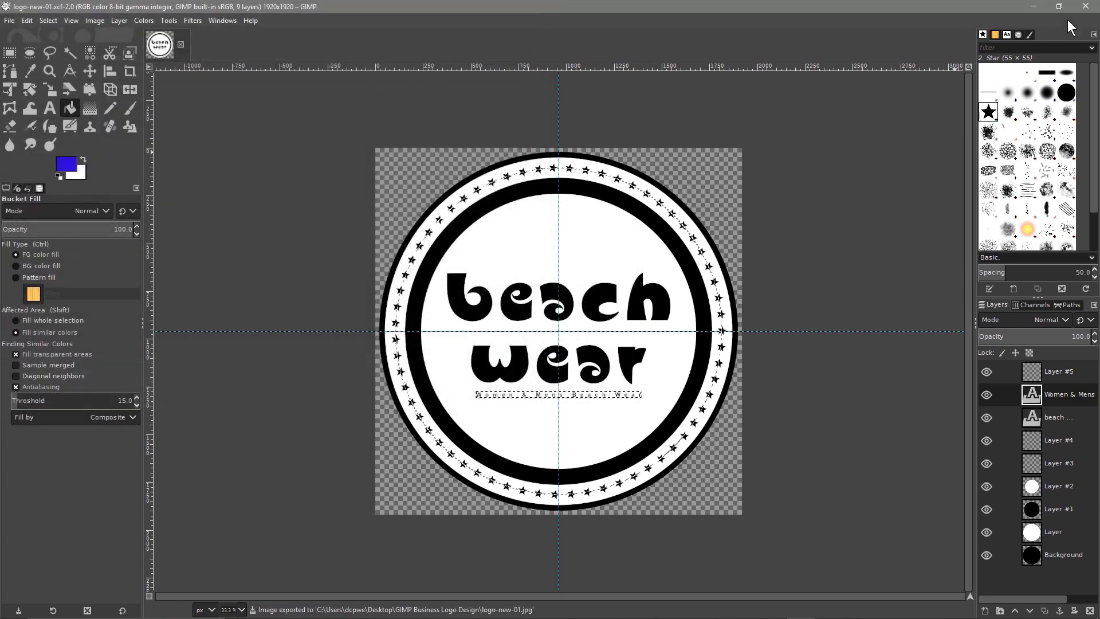
left_click(1085, 6)
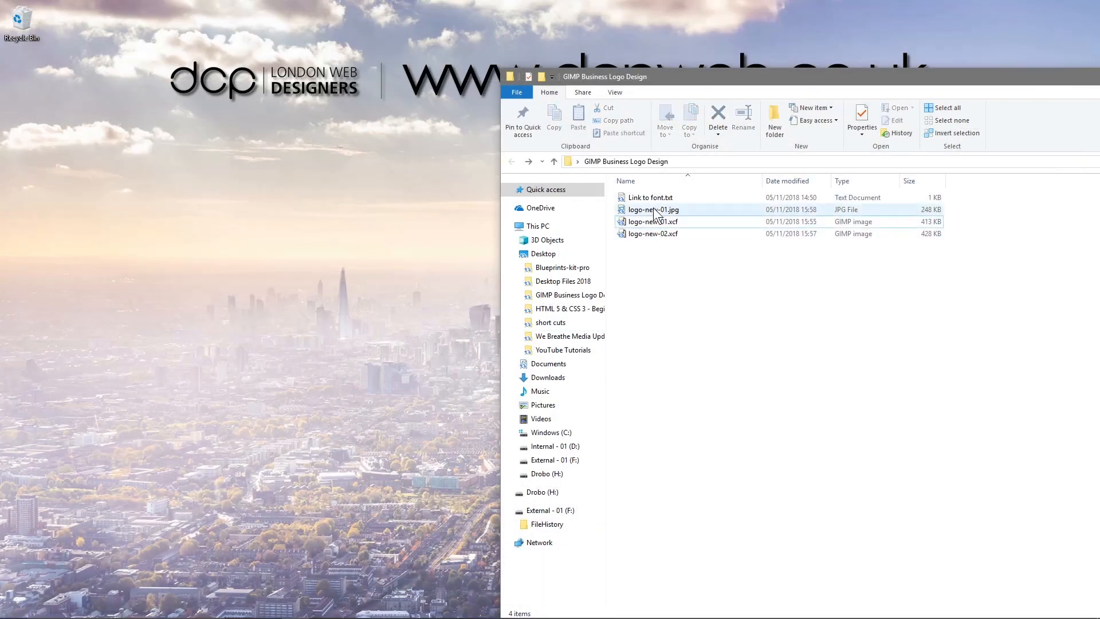
View the exported logo-new-01.jpg in Photos, examine its lettering, tagline and star ring up close, and close the viewer
left_click(650, 211)
double_click(649, 209)
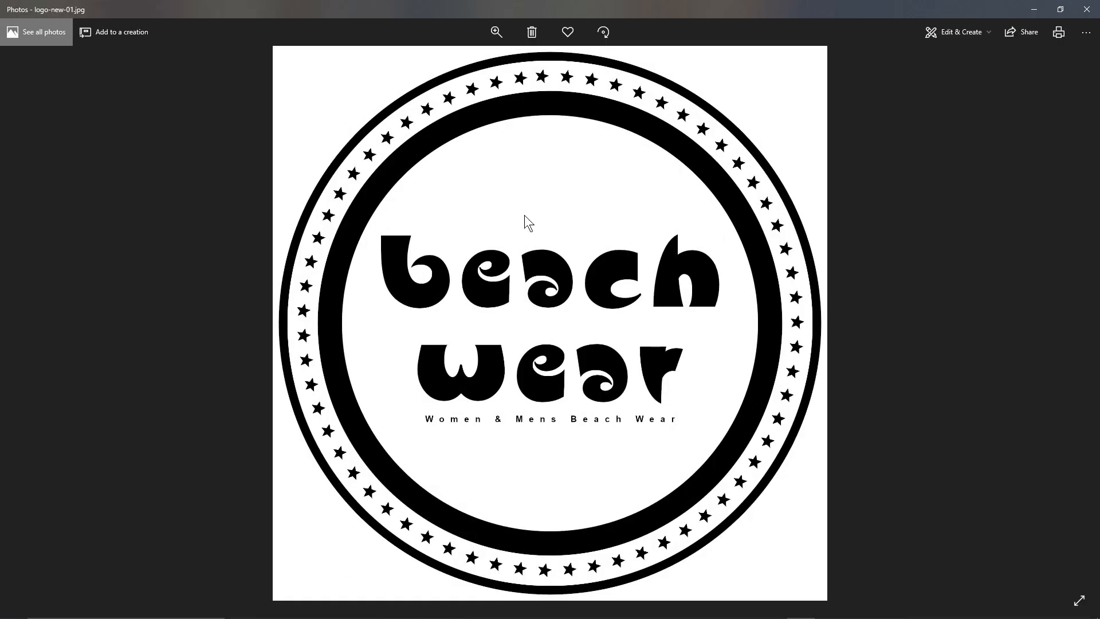
scroll(522, 221, "up", 2)
left_click_drag(506, 213, 524, 442)
scroll(523, 442, "down", 10)
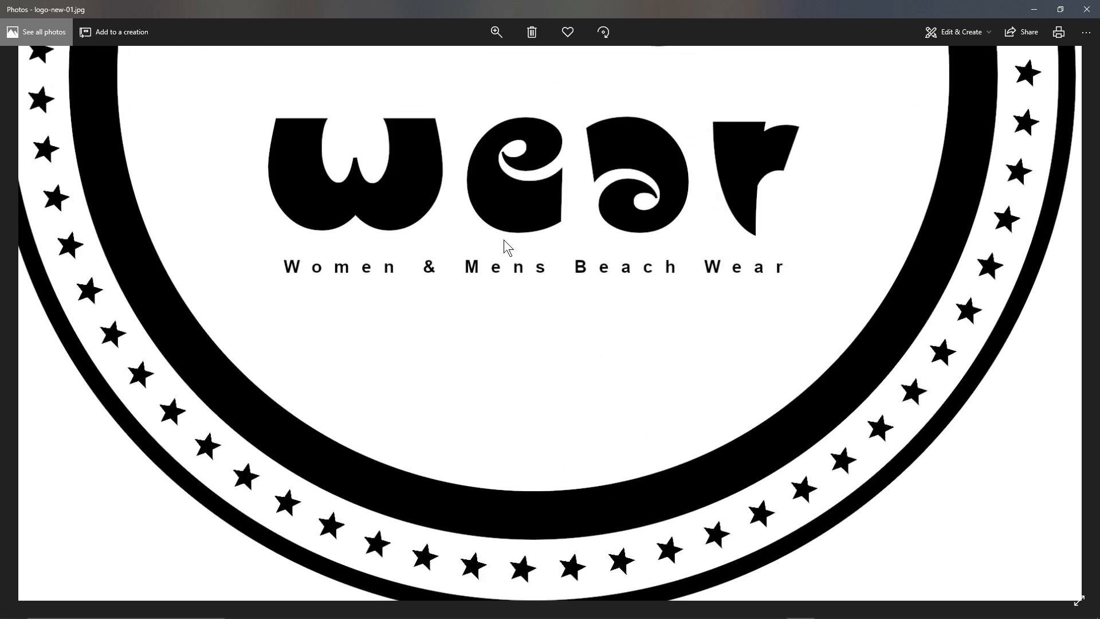
left_click_drag(504, 247, 517, 351)
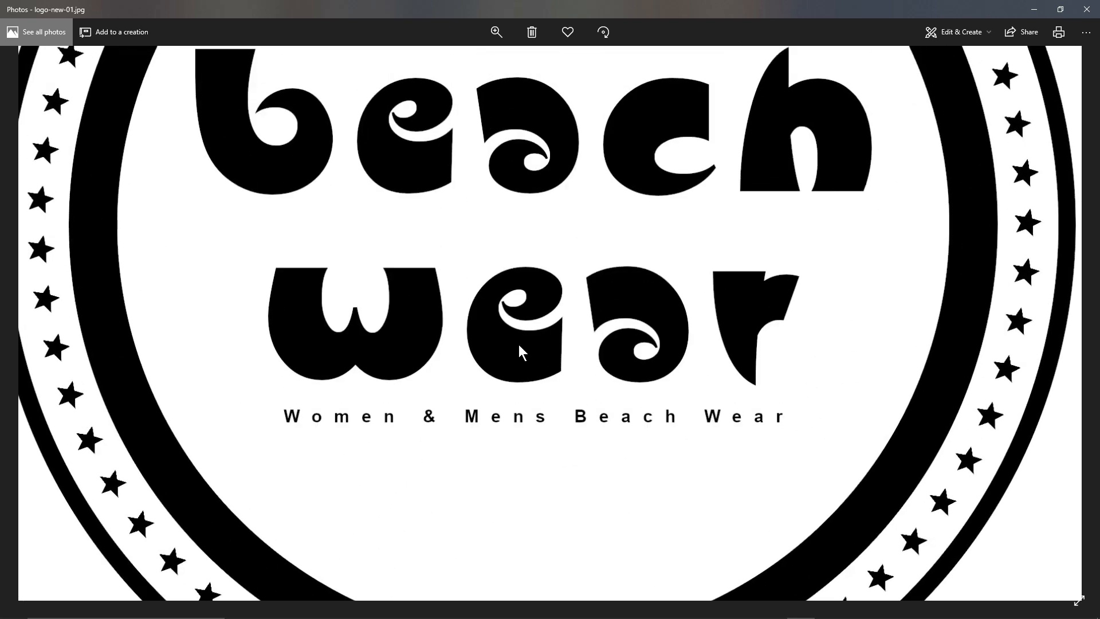
scroll(525, 319, "down", 4)
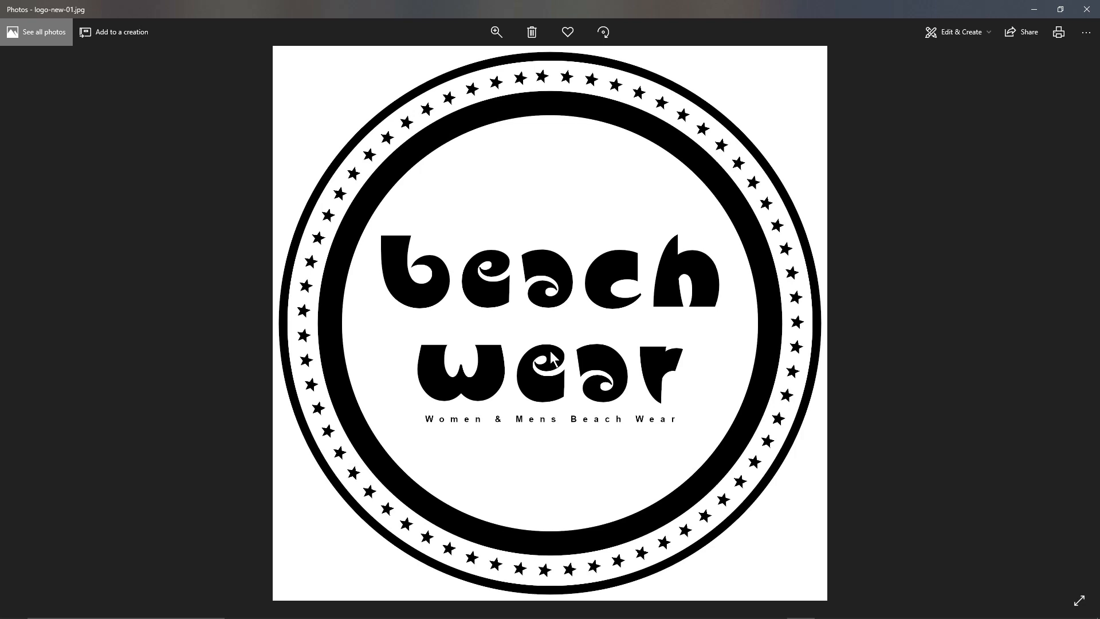
left_click(1086, 9)
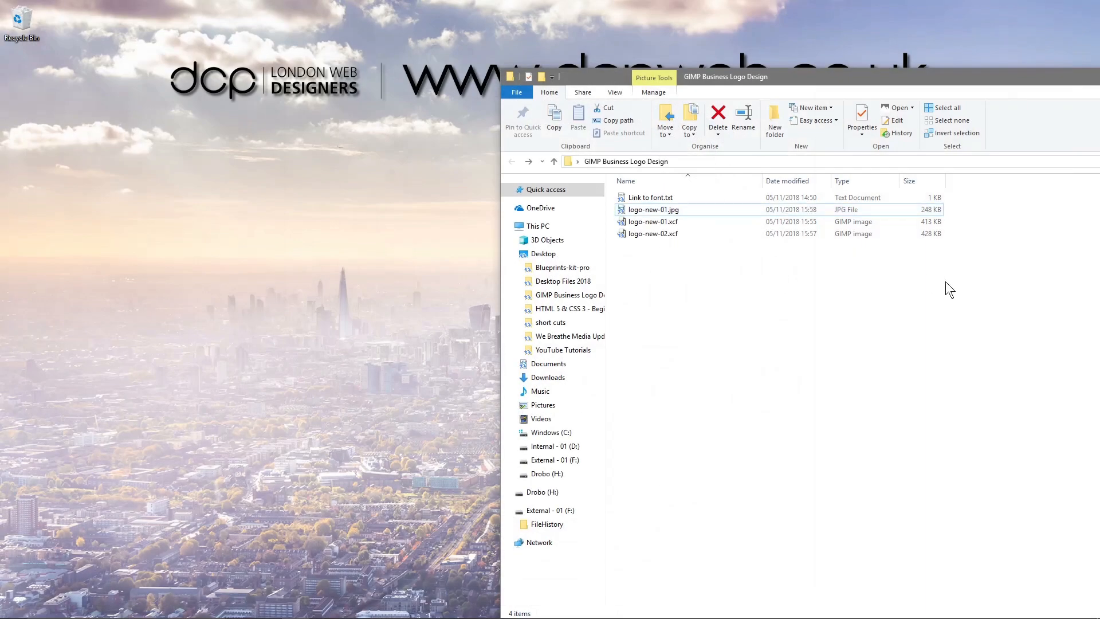